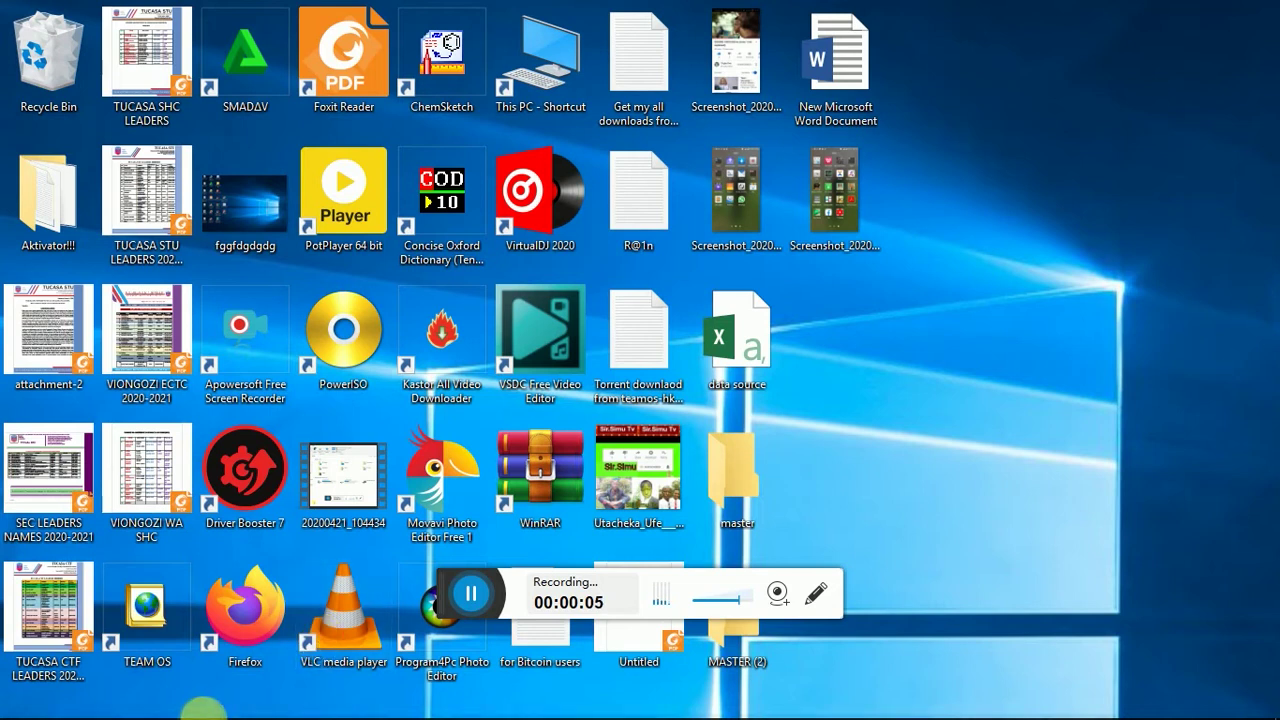
# Open the Windows search panel, then close it and return to the desktop
pyautogui.moveTo(45, 710)
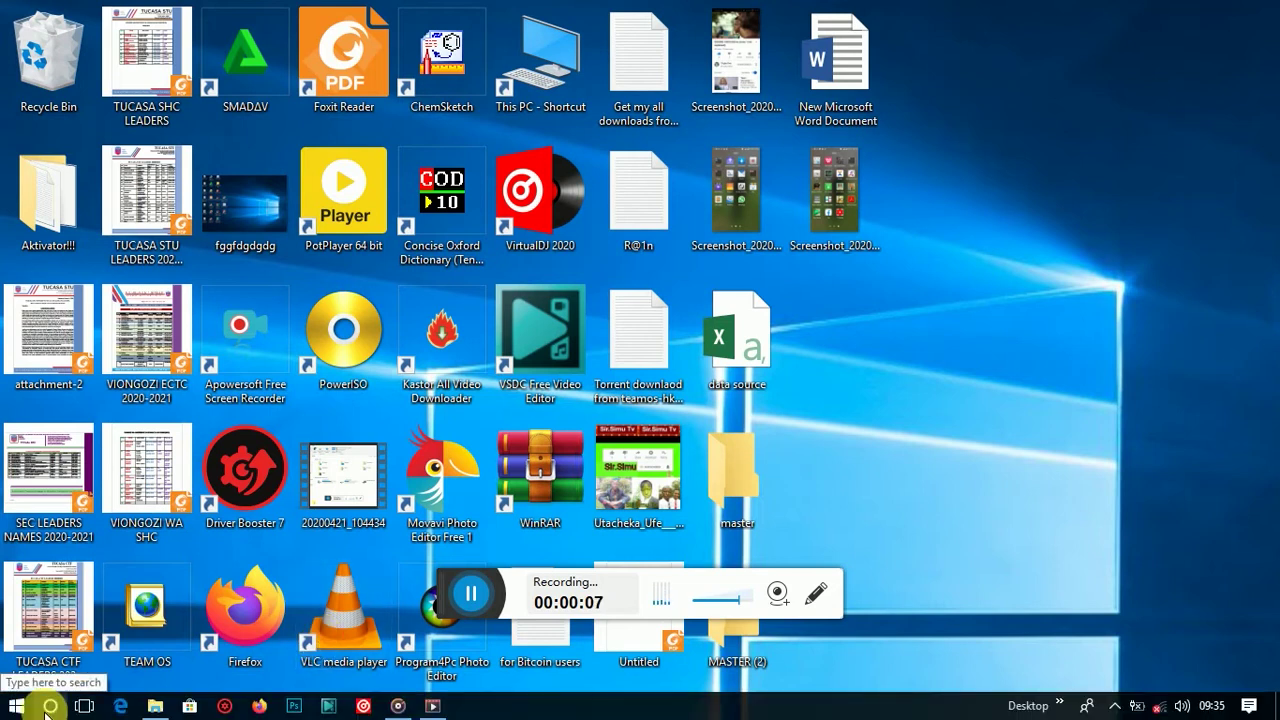
pyautogui.click(48, 708)
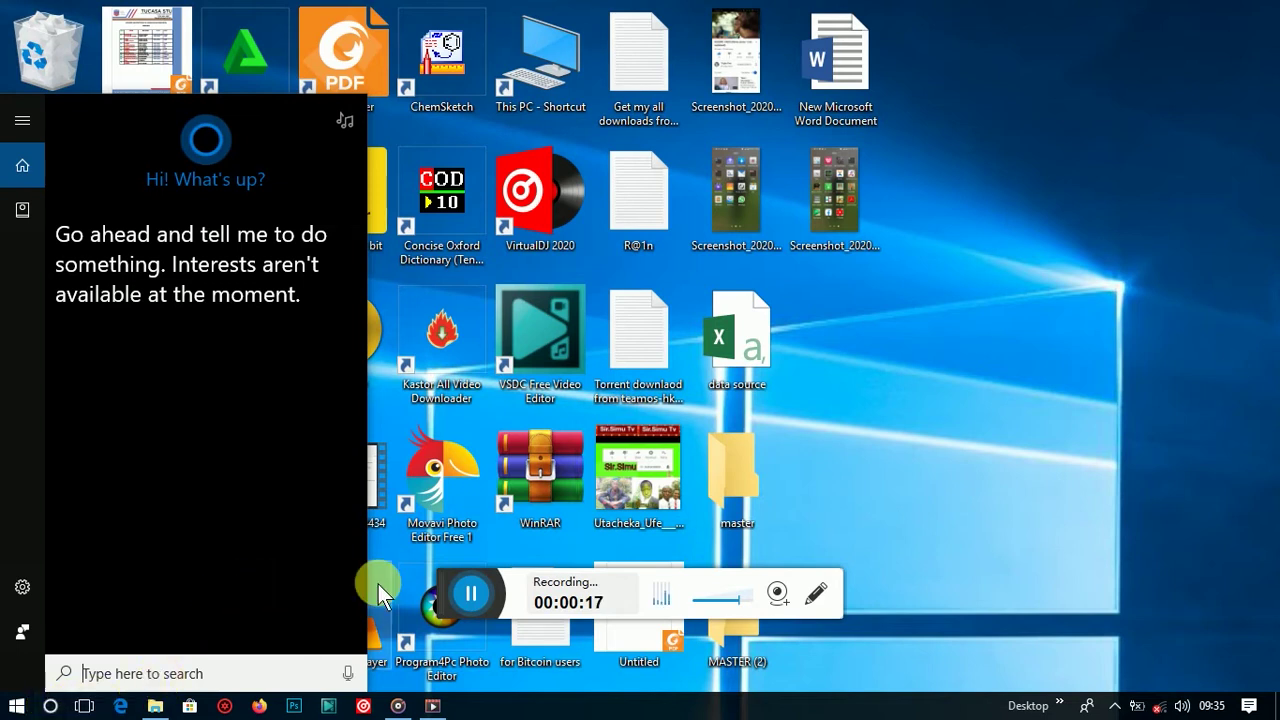
pyautogui.click(794, 416)
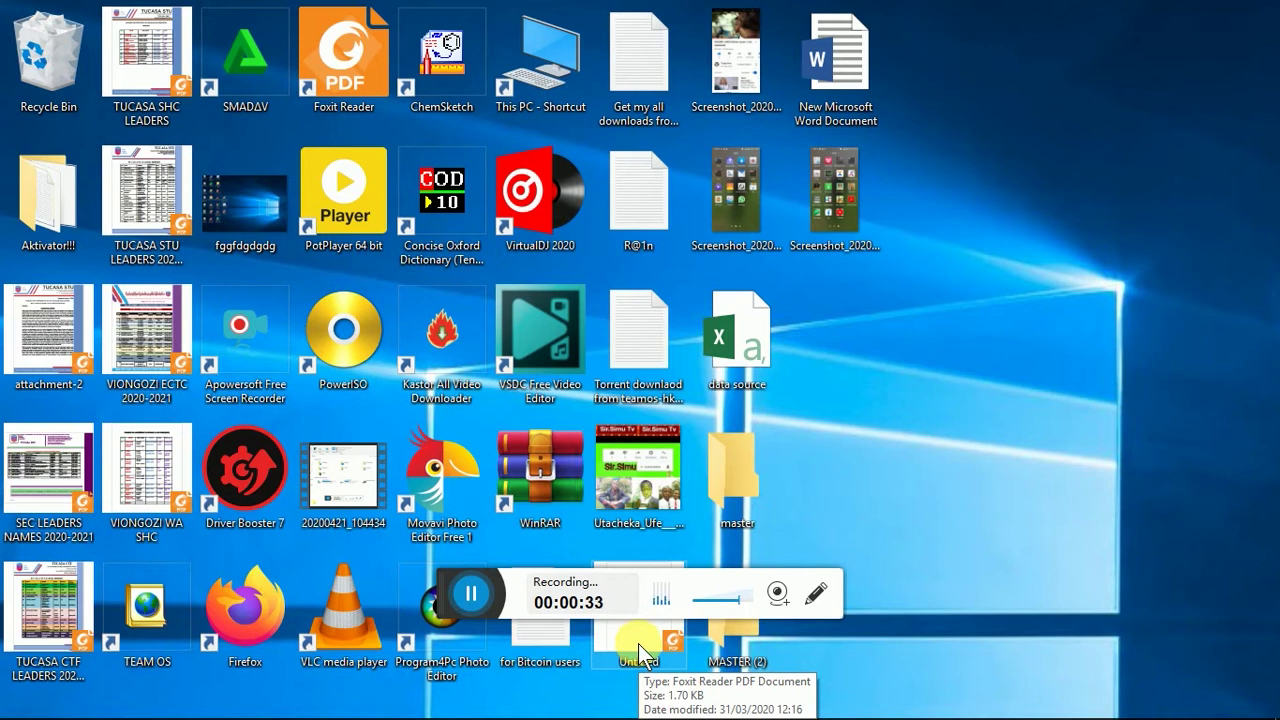
# In File Explorer on Local Disk (F:), go to Documents and open the EXCEL SIMPLE FORMULA workbook
pyautogui.moveTo(570, 716)
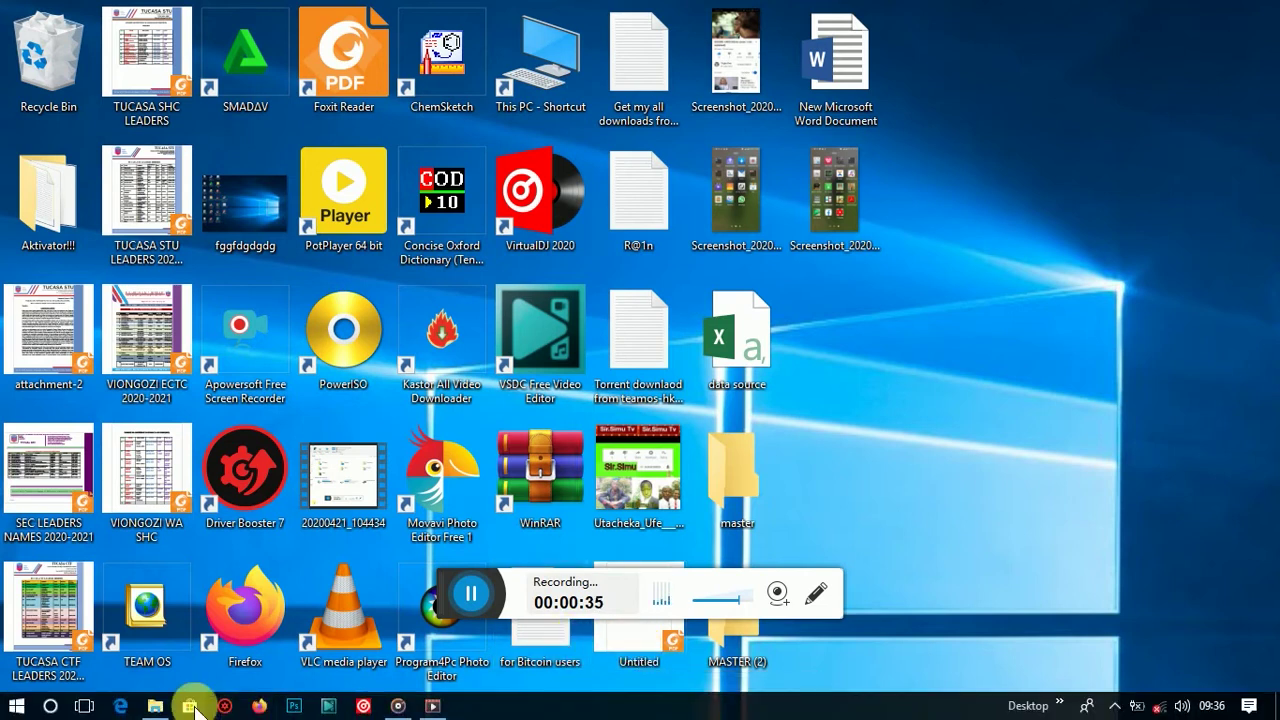
pyautogui.moveTo(160, 712)
pyautogui.click(219, 555)
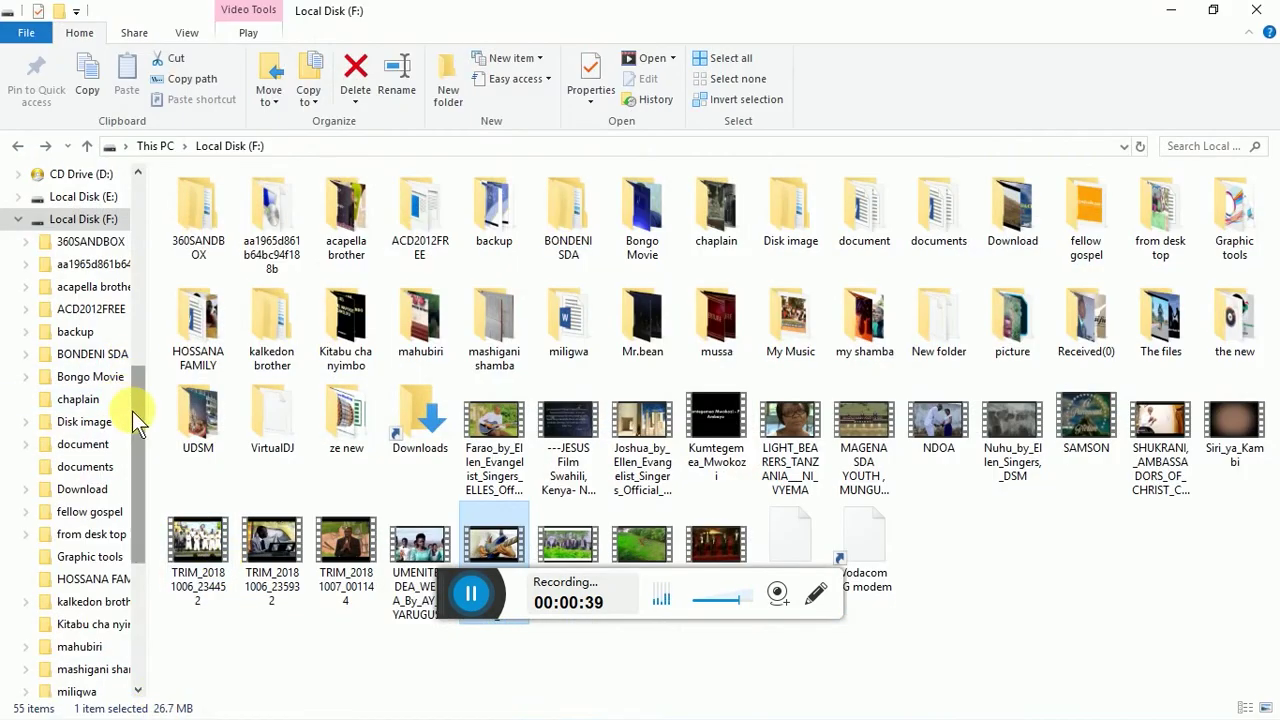
pyautogui.moveTo(134, 409); pyautogui.dragTo(140, 289)
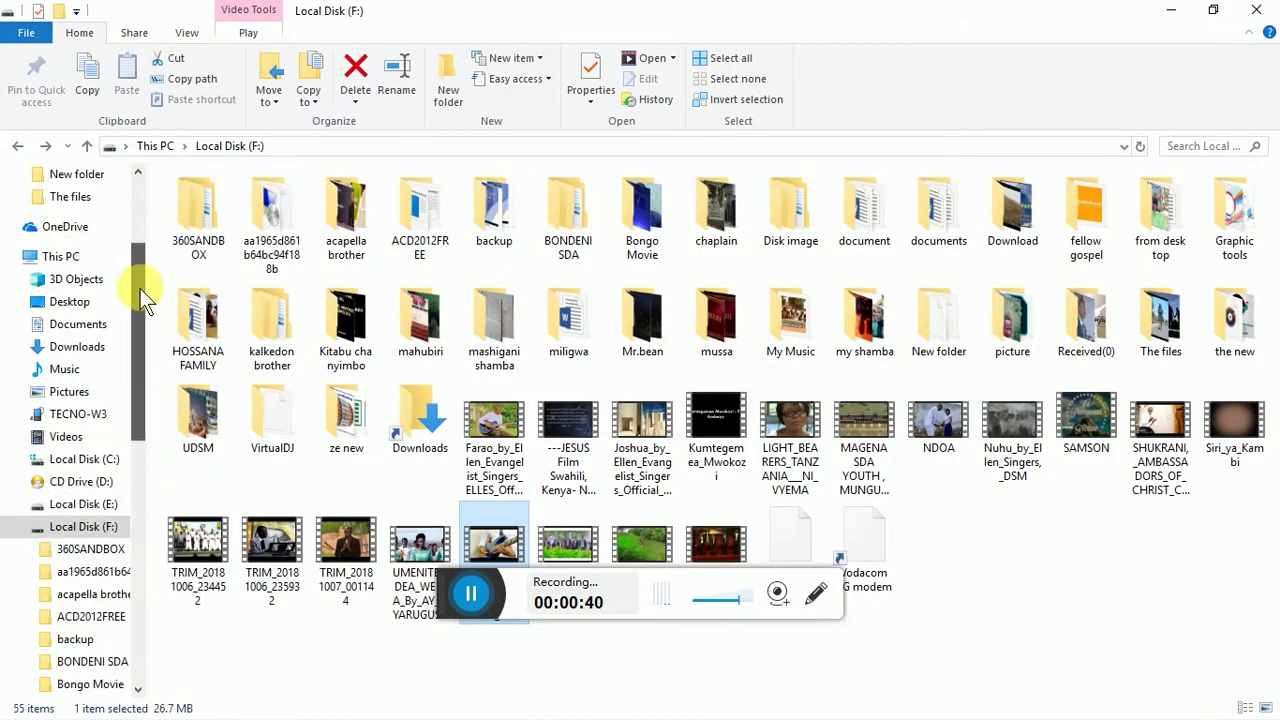
pyautogui.click(92, 324)
pyautogui.moveTo(1271, 288); pyautogui.dragTo(1272, 563)
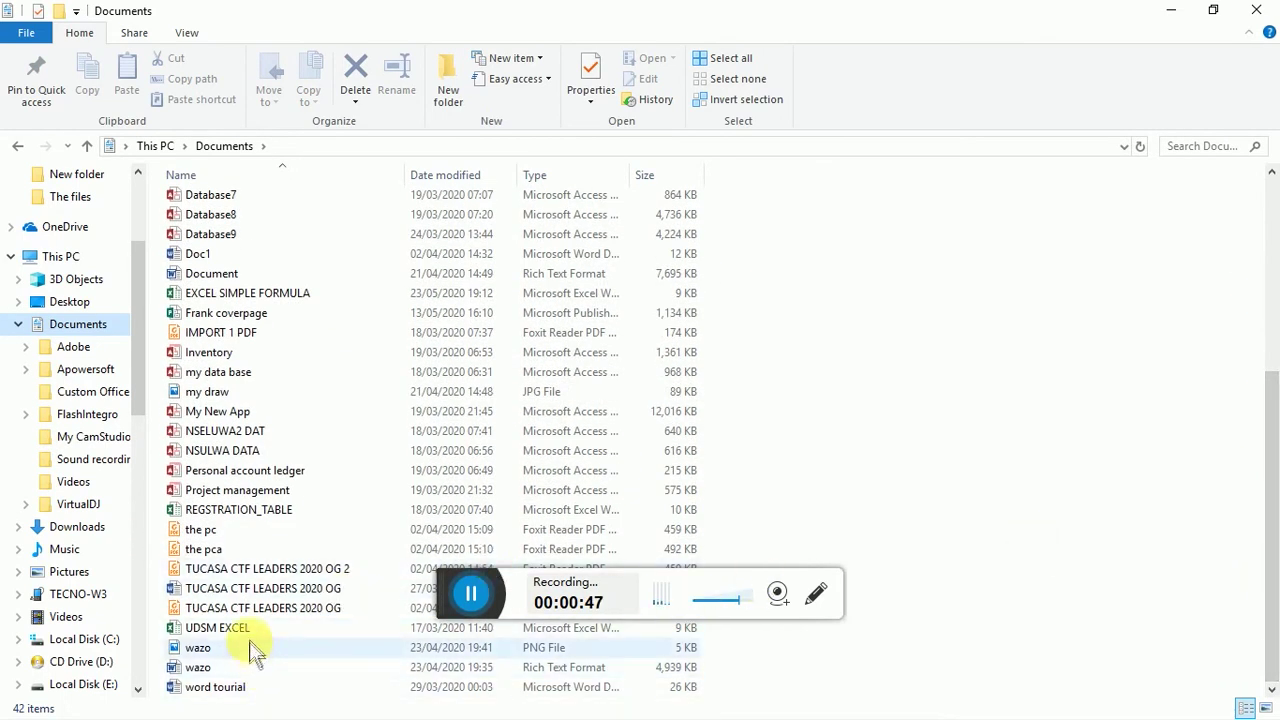
pyautogui.click(275, 300)
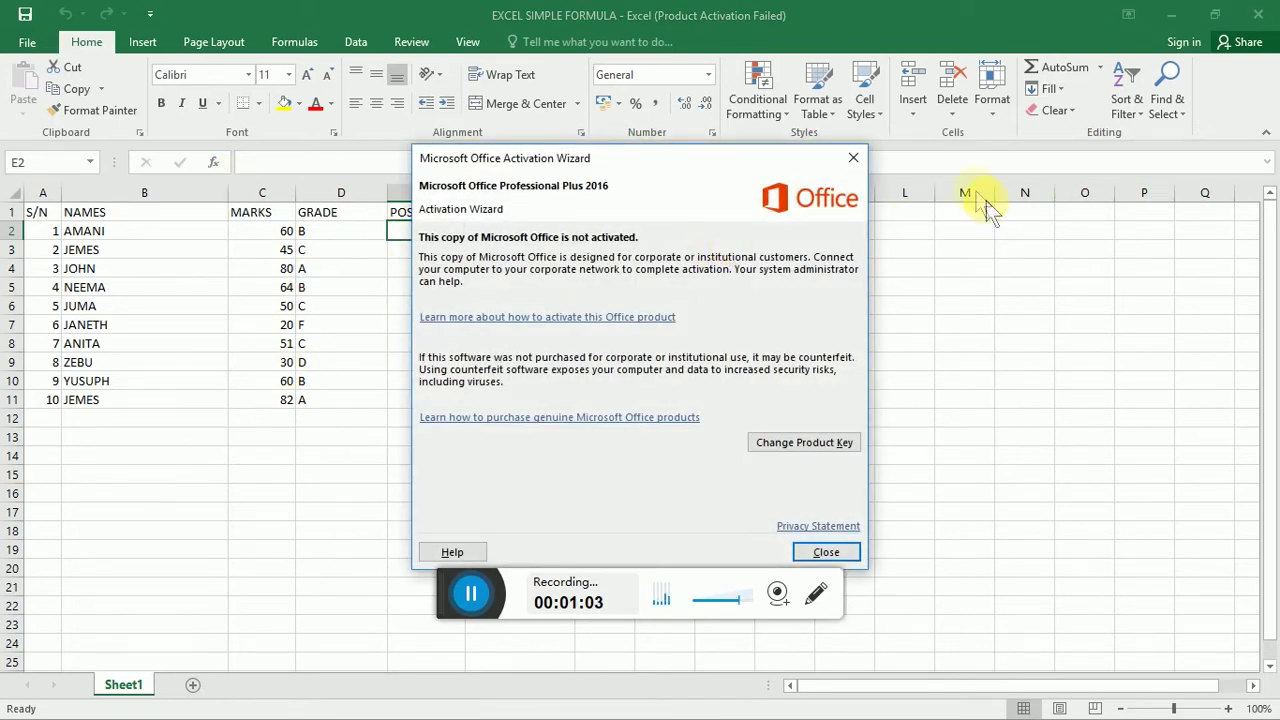
# Close the Office Activation Wizard to reveal the student marks sheet
pyautogui.click(858, 165)
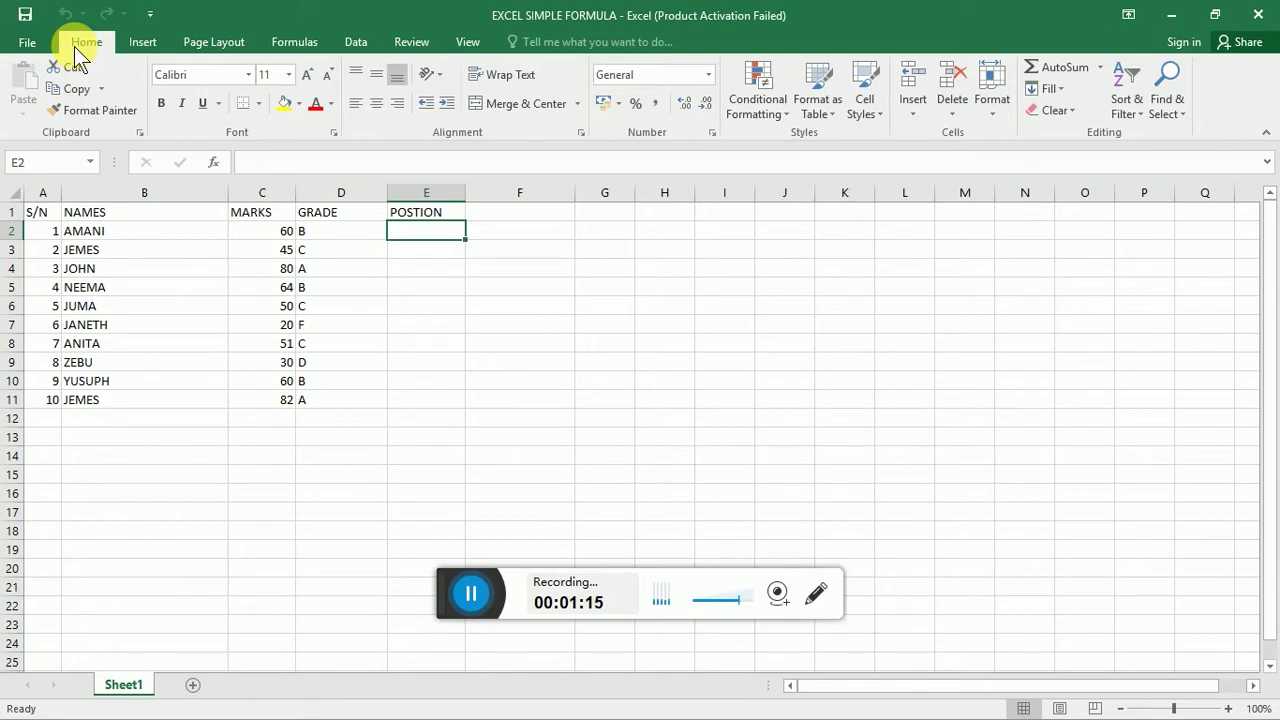
# Set cell E2 to Times New Roman, size 12, then select cell B2
pyautogui.click(248, 76)
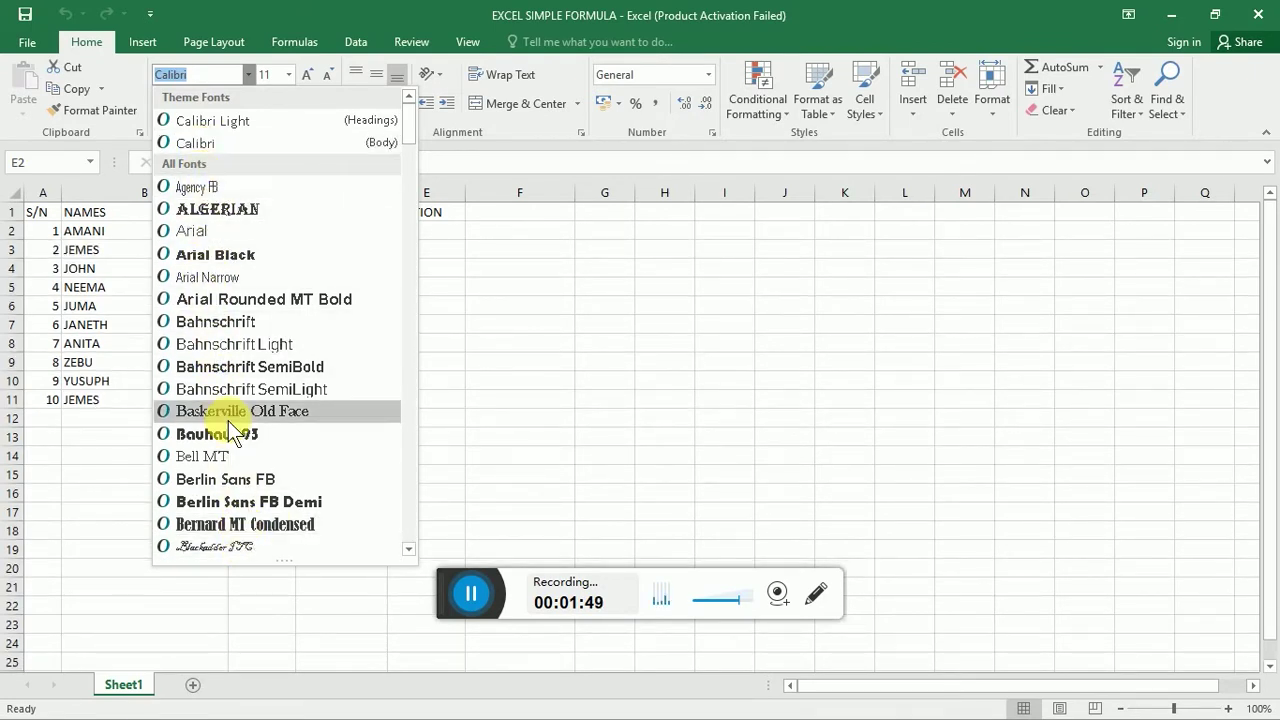
pyautogui.moveTo(406, 125); pyautogui.dragTo(404, 511)
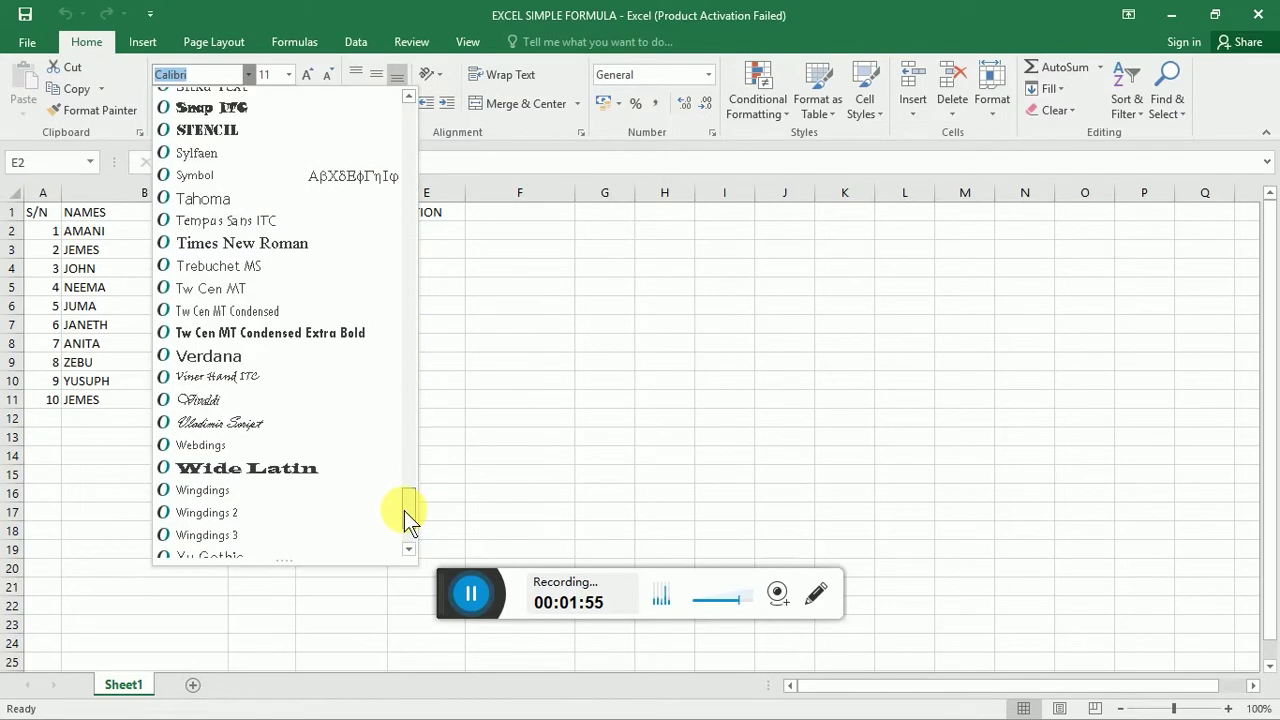
pyautogui.click(286, 242)
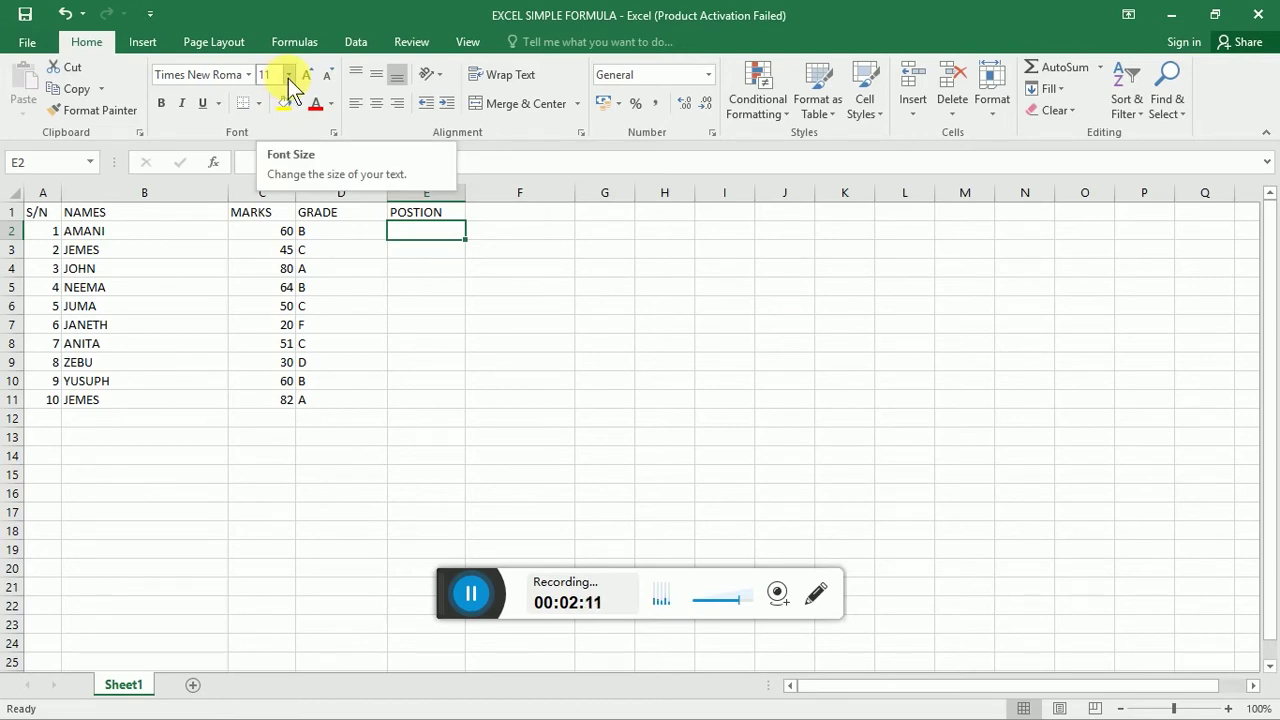
pyautogui.click(288, 75)
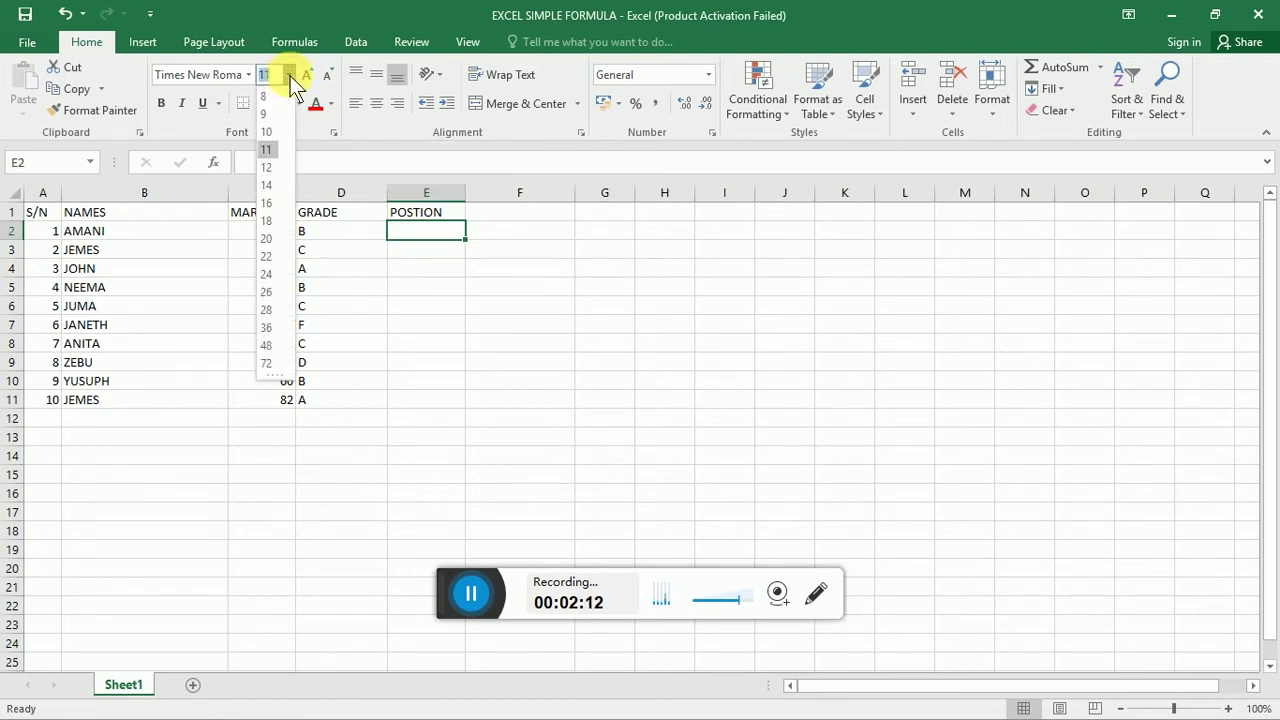
pyautogui.click(278, 168)
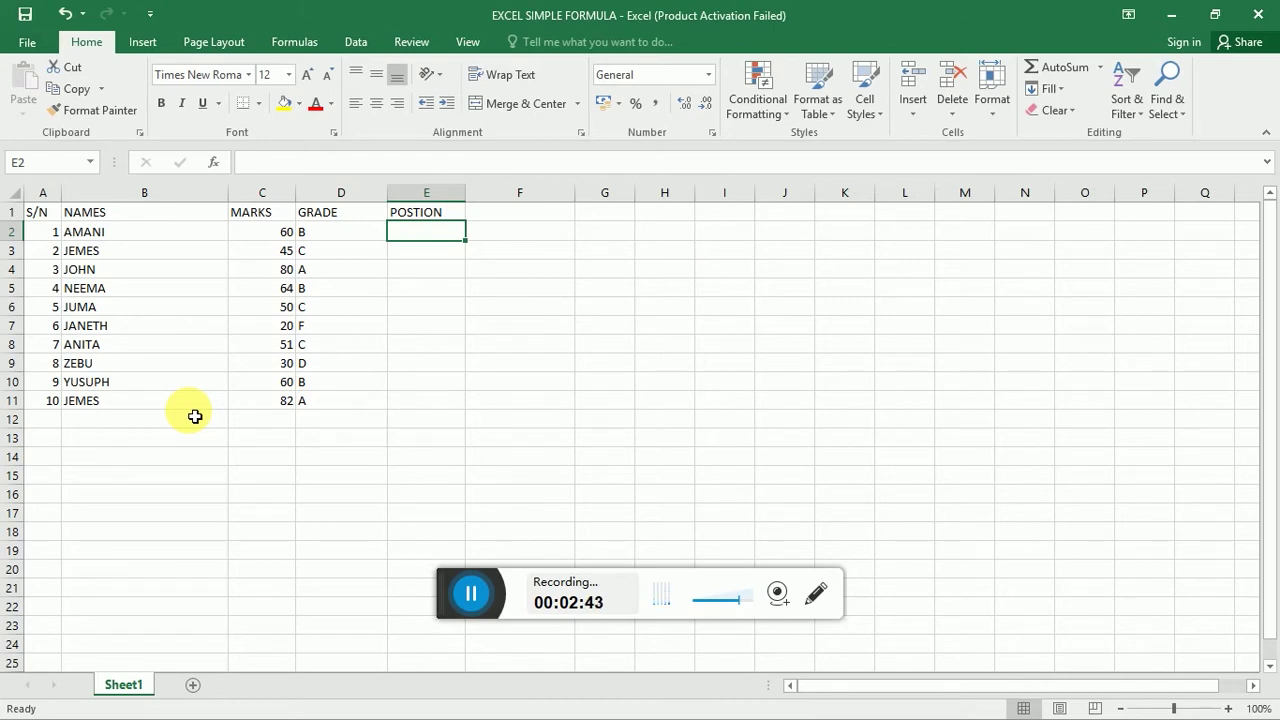
pyautogui.click(101, 234)
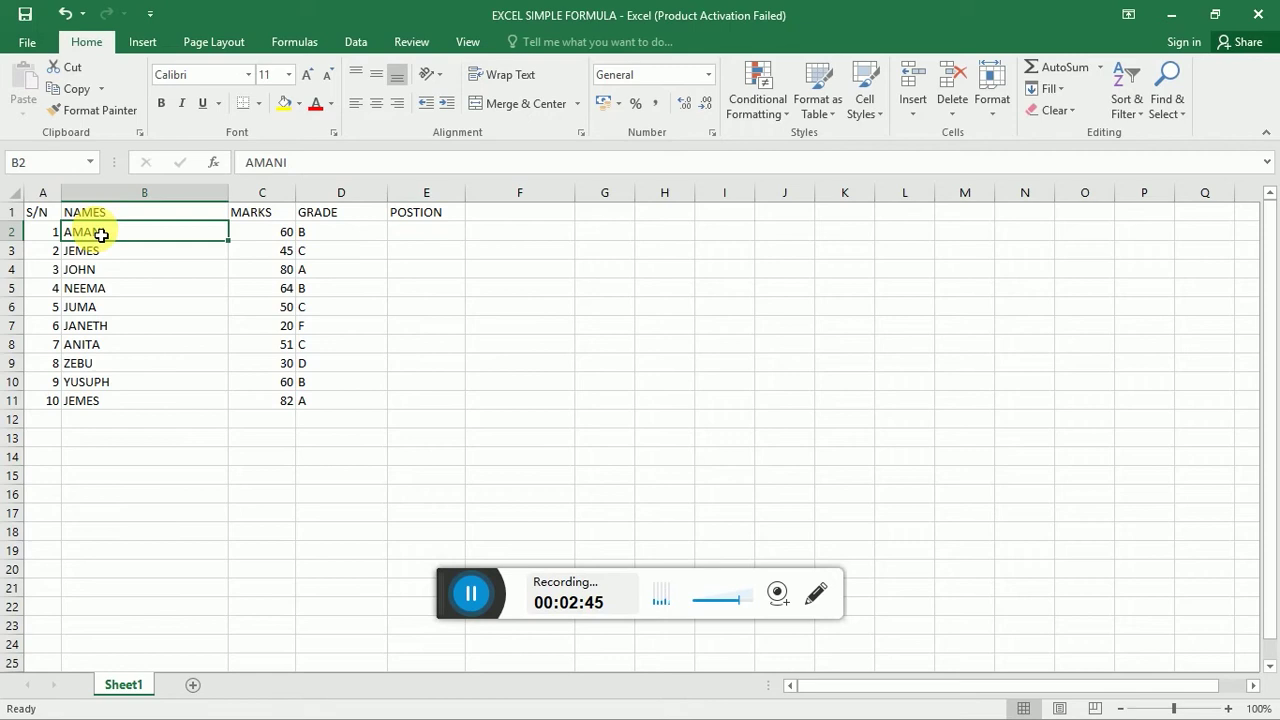
# Select the whole table A1:E11 and set it to Times New Roman, size 12
pyautogui.hotkey('ctrl', 'a')
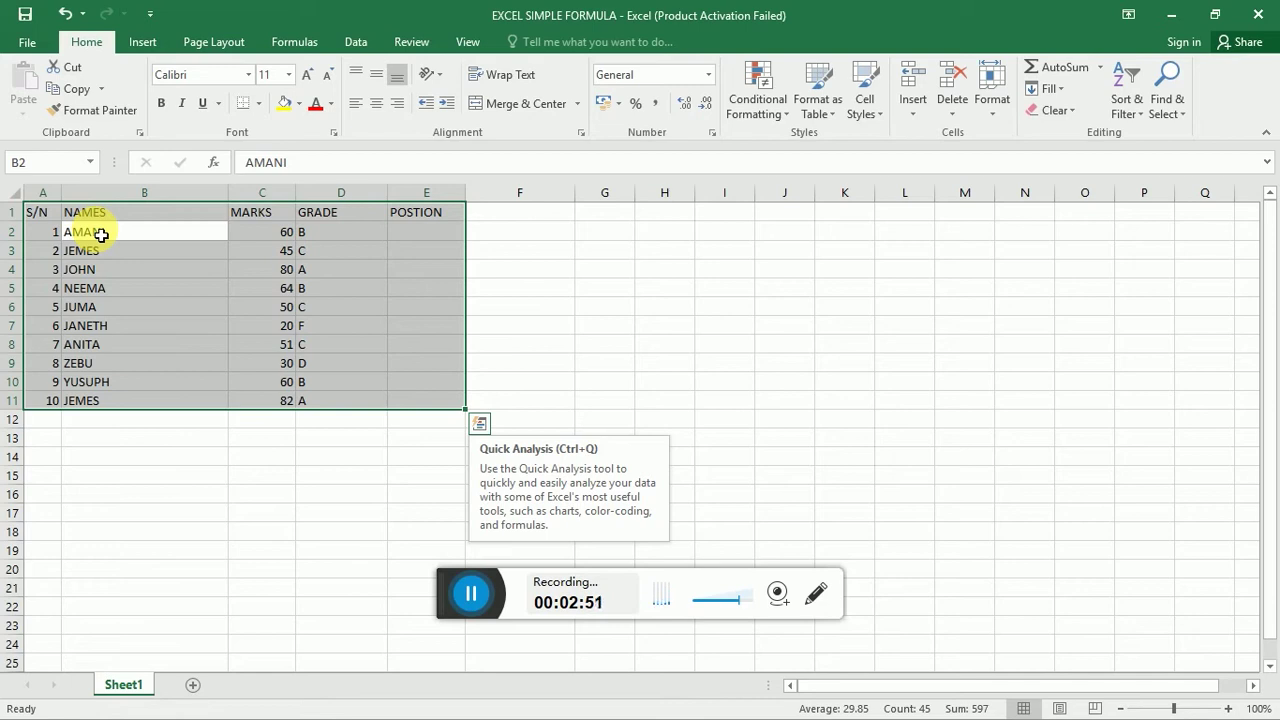
pyautogui.click(247, 76)
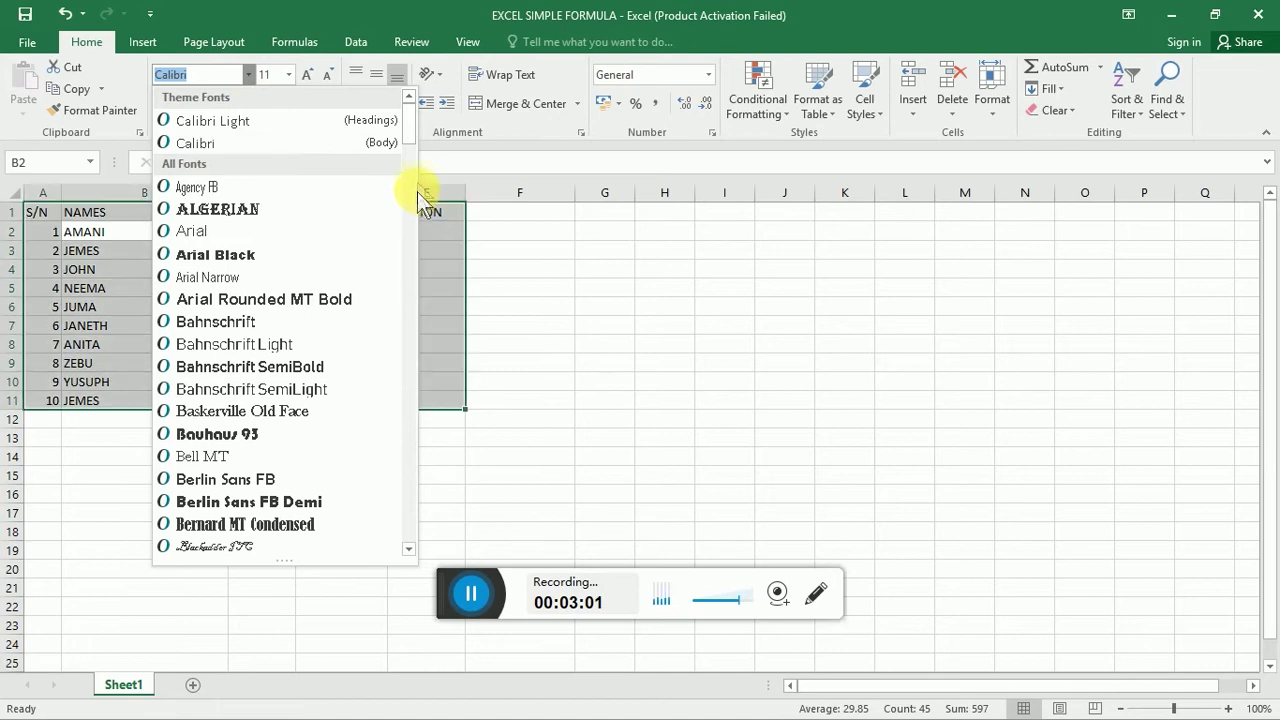
pyautogui.moveTo(401, 126); pyautogui.dragTo(388, 507)
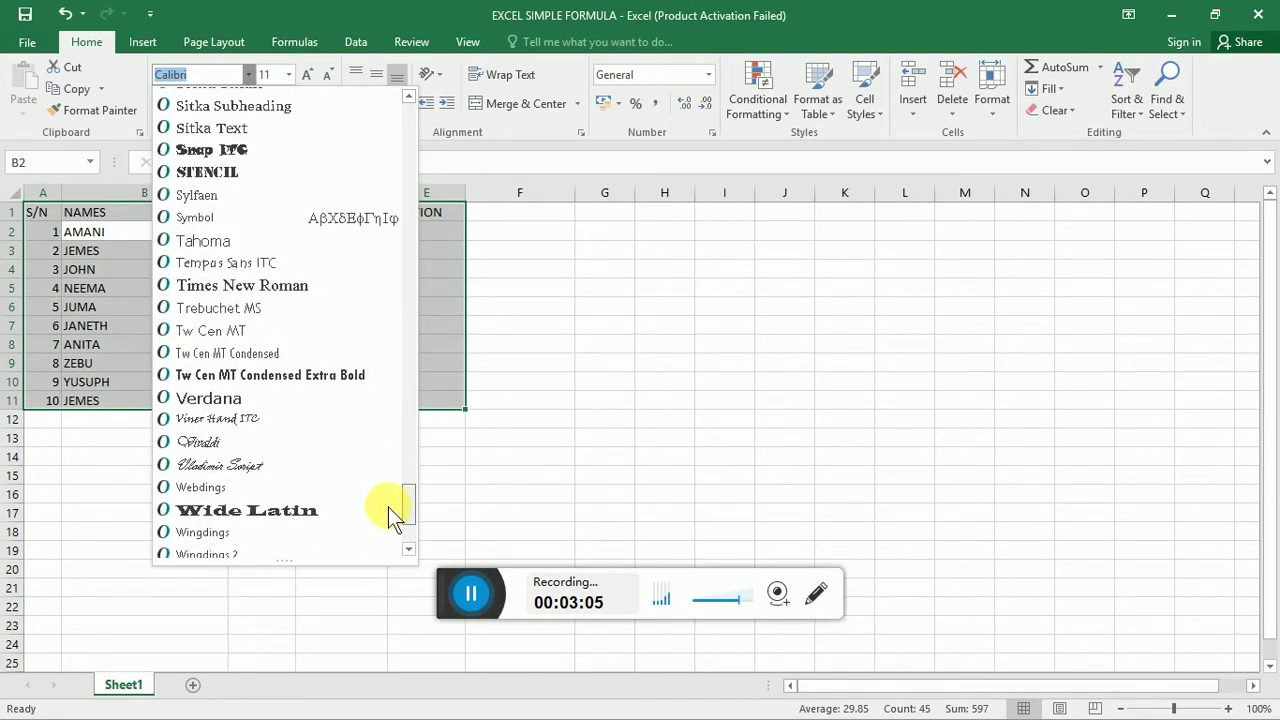
pyautogui.click(322, 294)
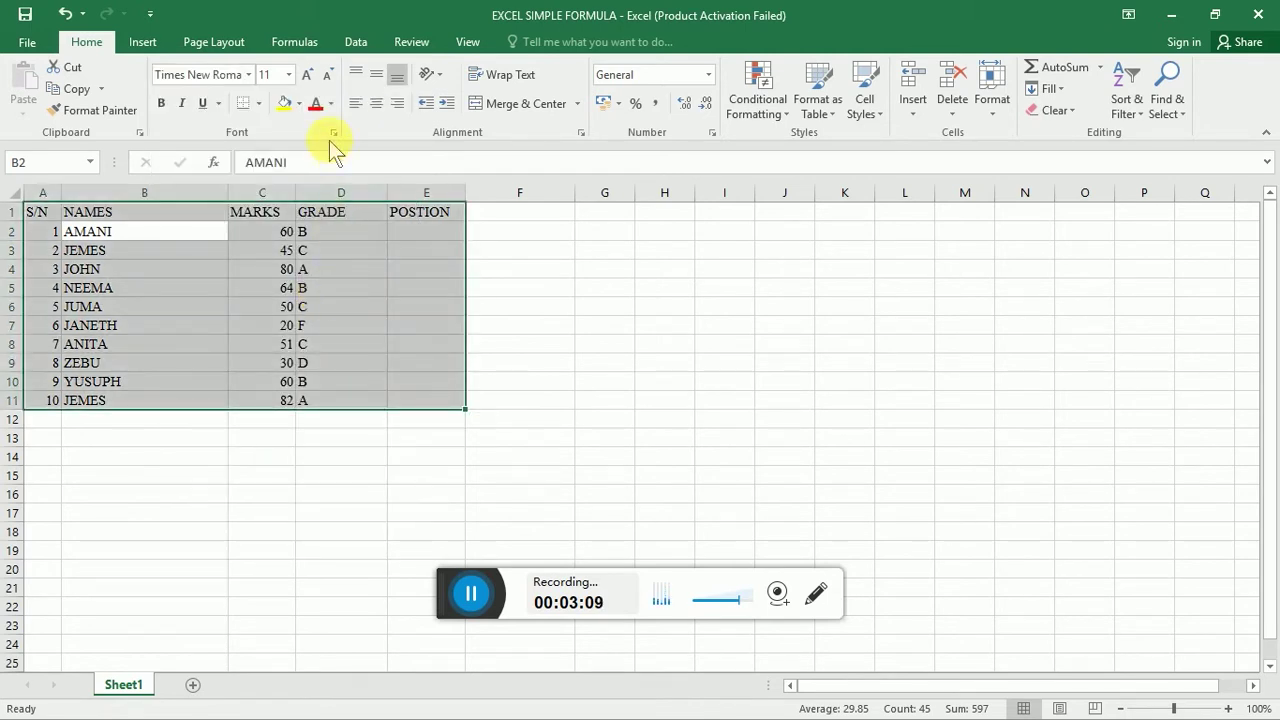
pyautogui.click(290, 77)
pyautogui.click(289, 76)
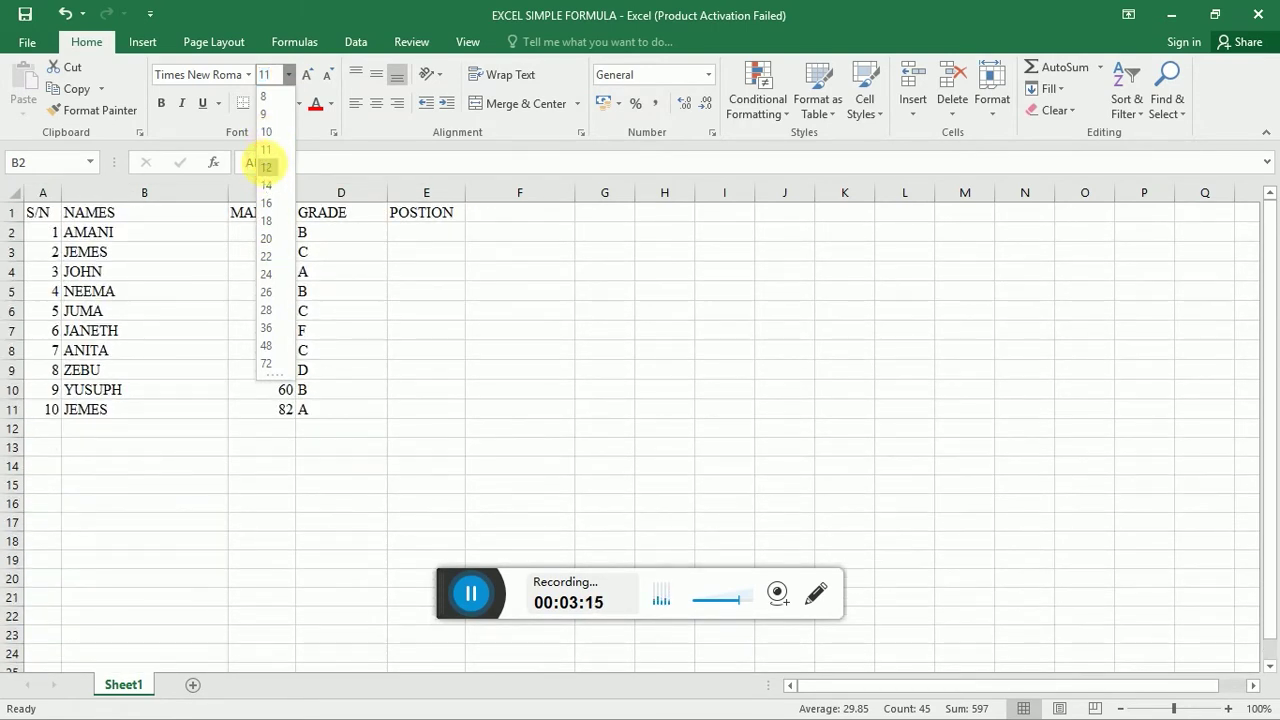
pyautogui.click(266, 167)
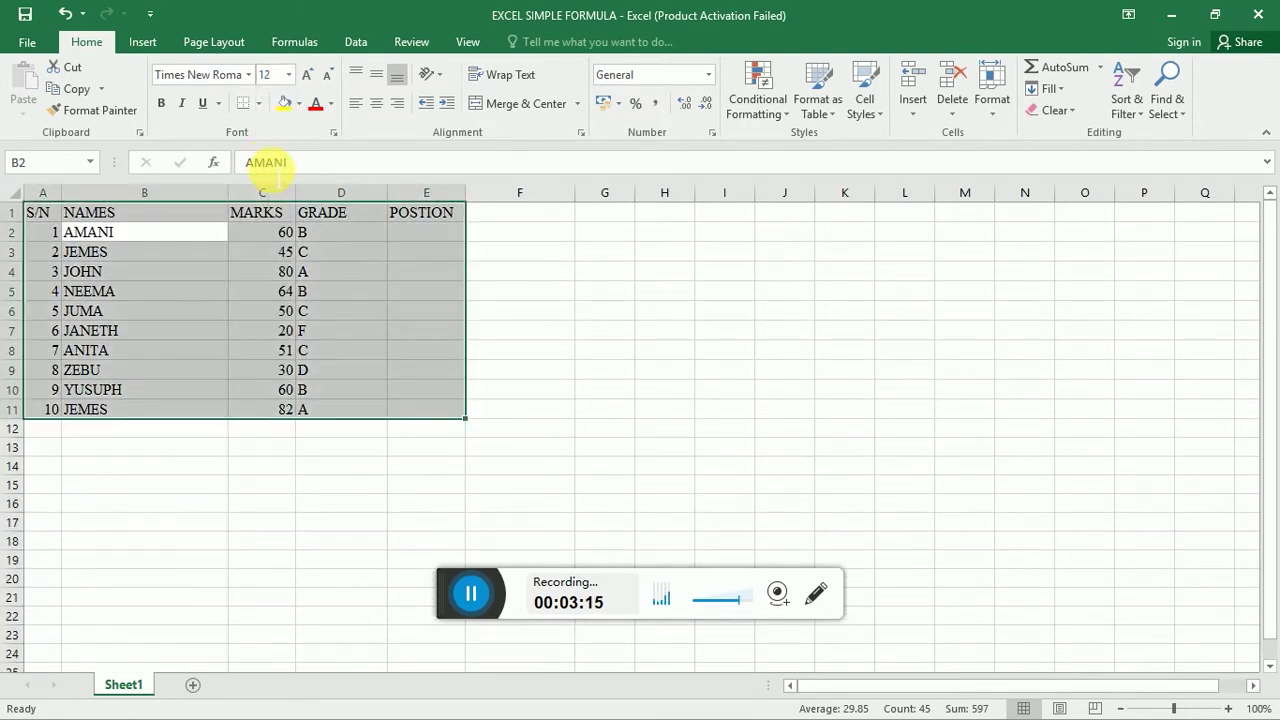
# Make the table text bold, italic and underlined
pyautogui.click(159, 104)
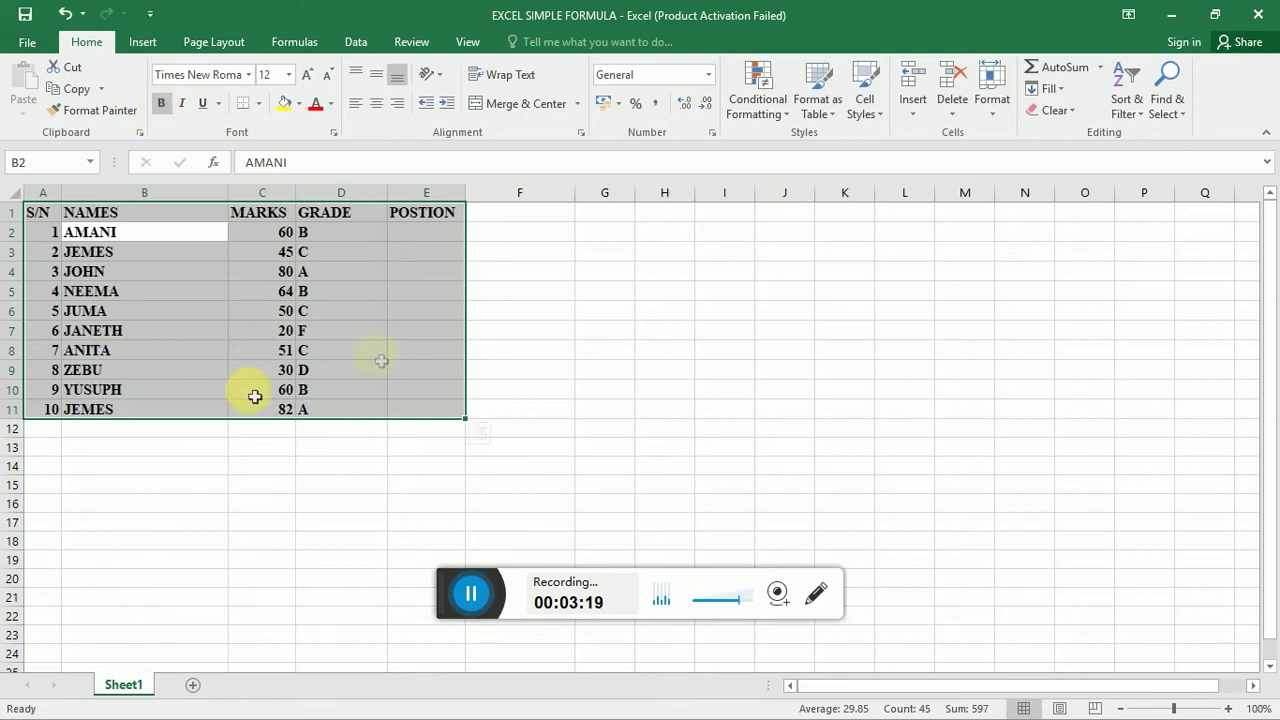
pyautogui.click(179, 106)
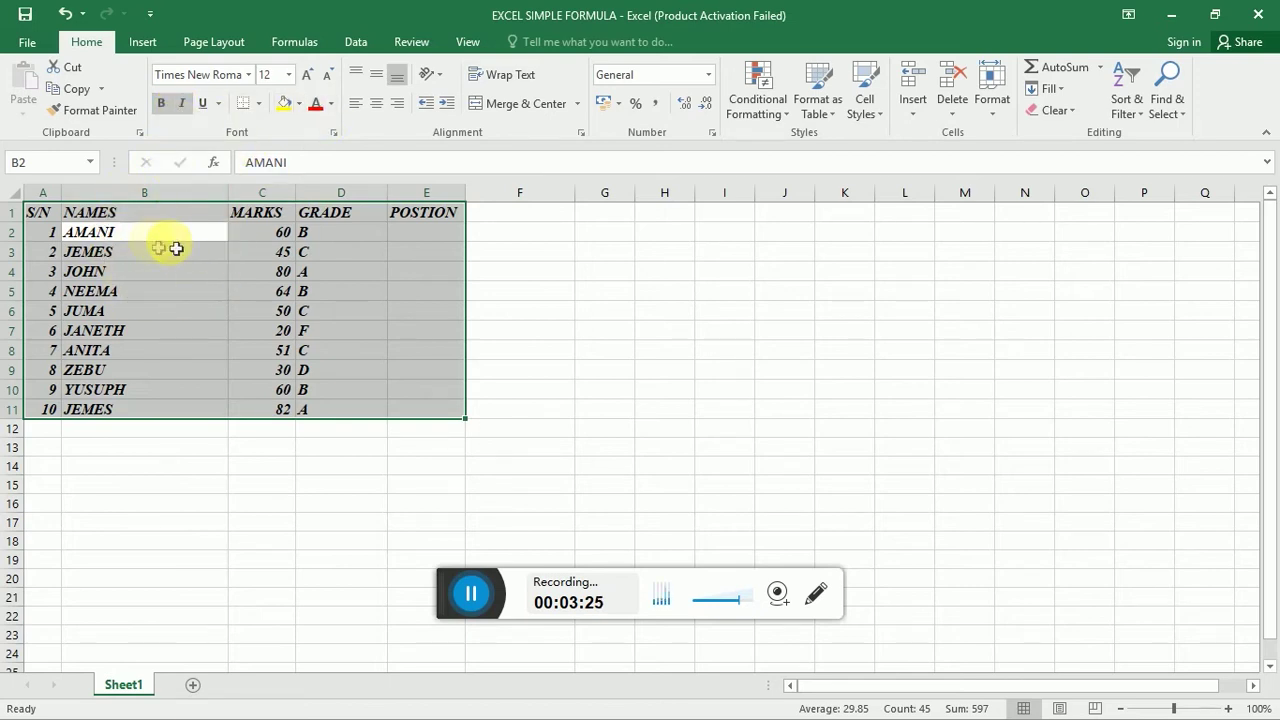
pyautogui.click(205, 104)
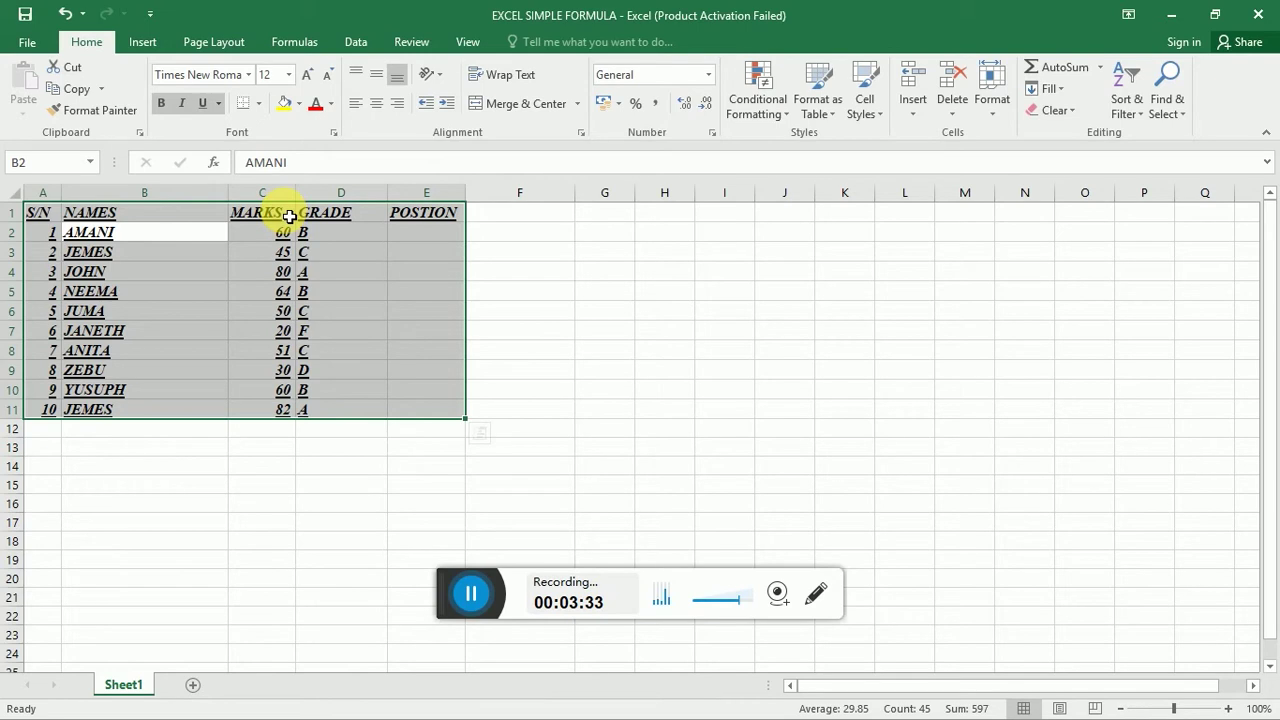
pyautogui.click(299, 107)
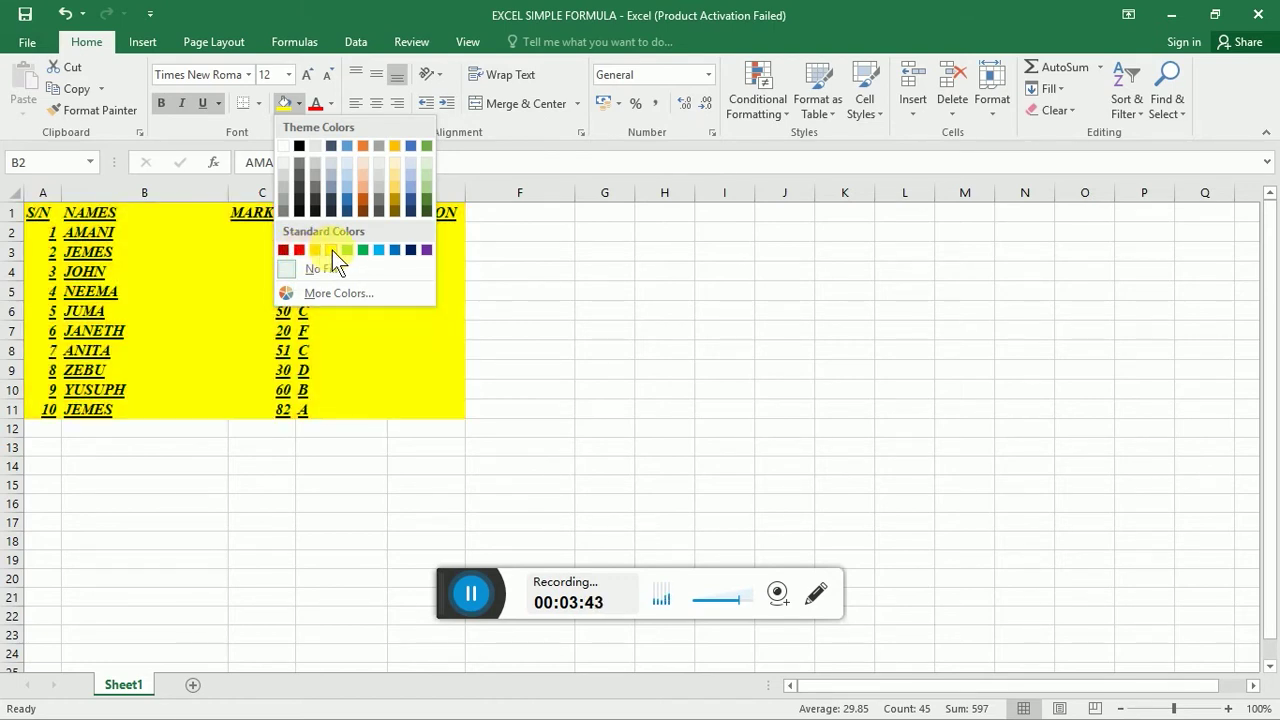
# Give the table a yellow fill and red text, then undo the last change with Ctrl+Z
pyautogui.click(332, 250)
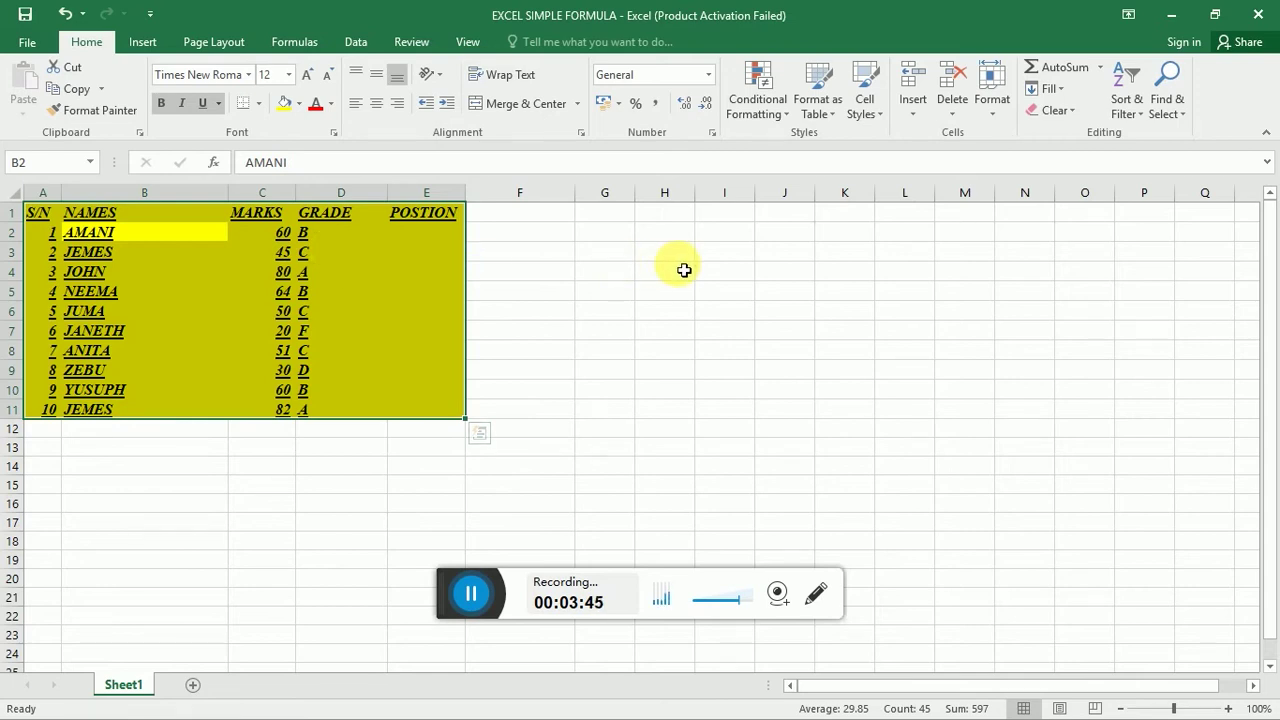
pyautogui.click(333, 105)
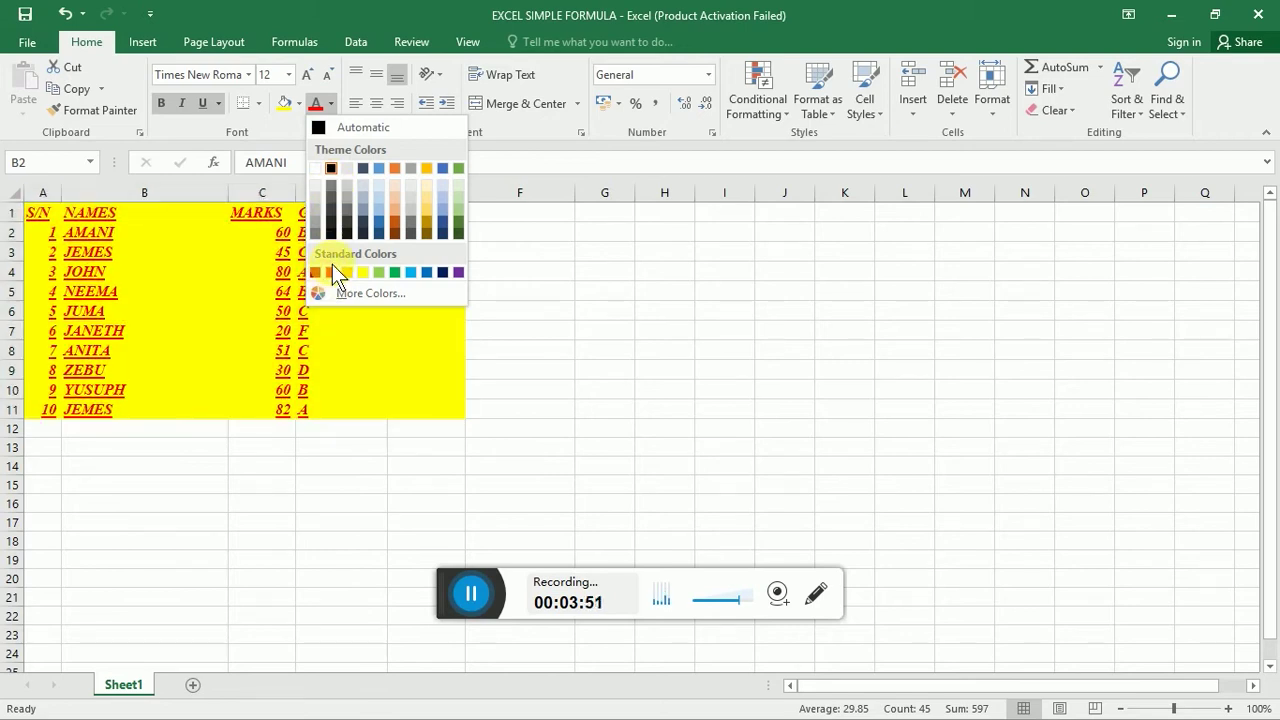
pyautogui.click(332, 272)
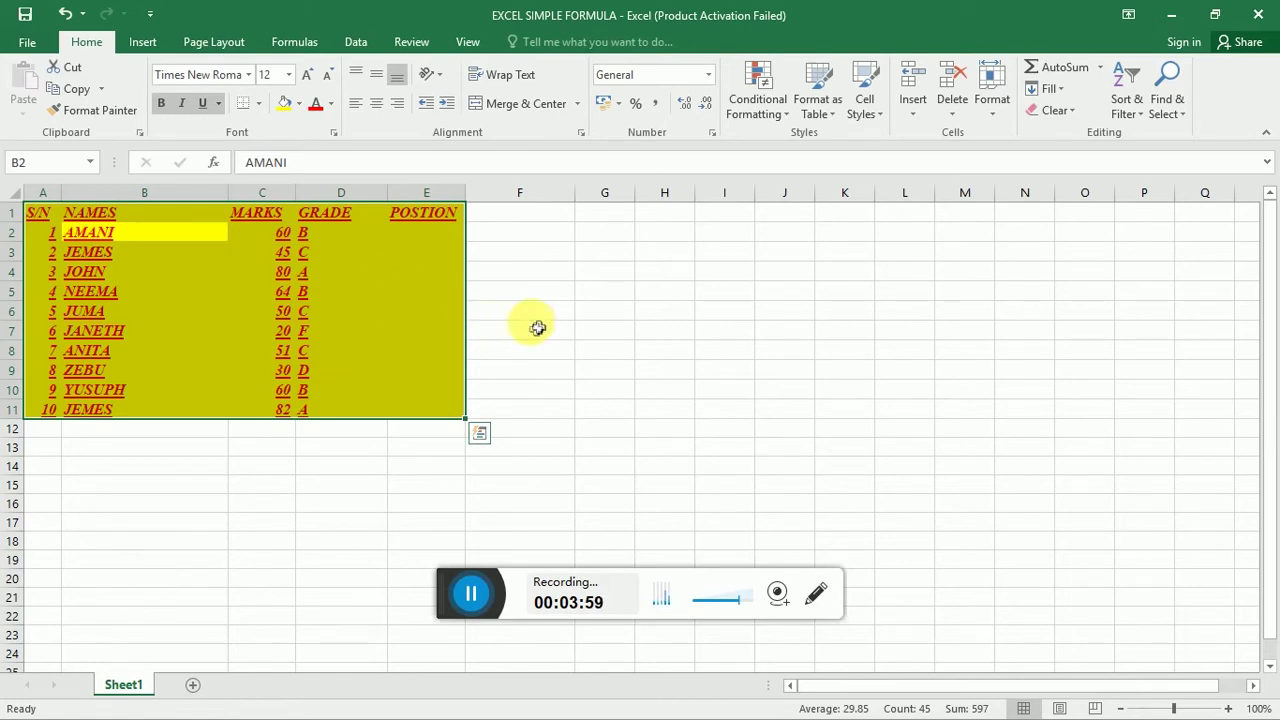
pyautogui.click(534, 318)
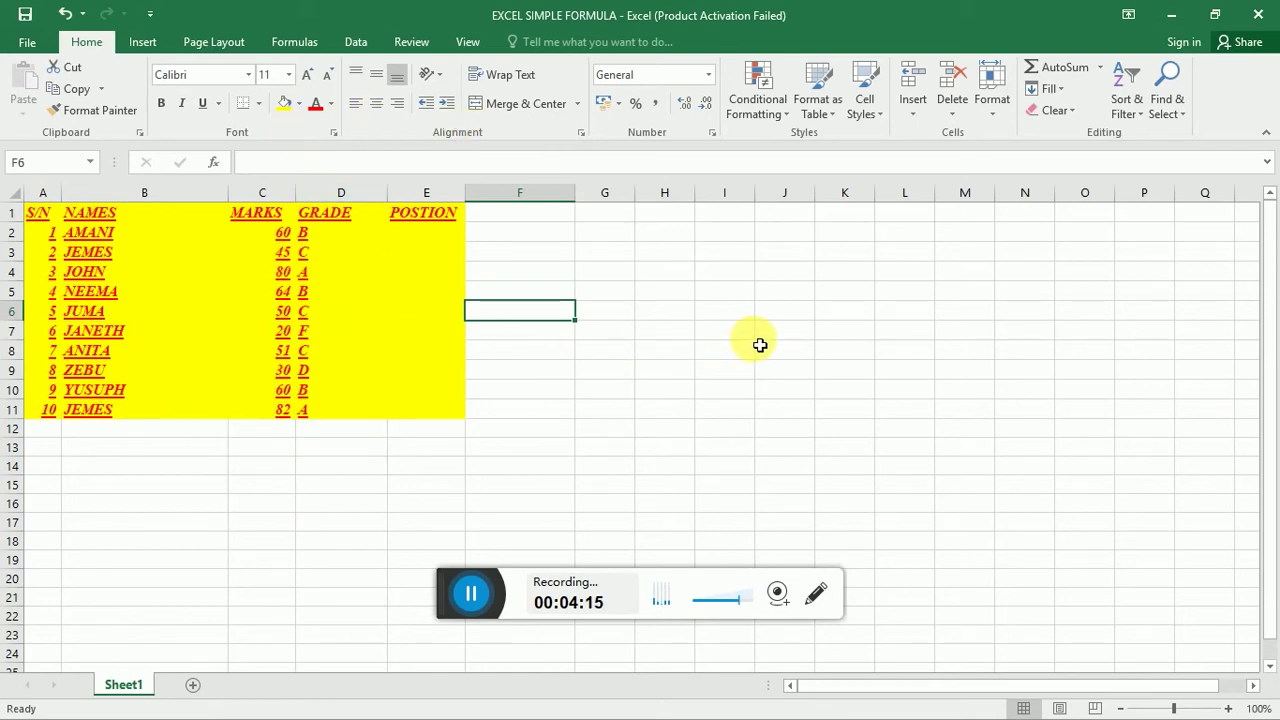
pyautogui.hotkey('ctrl', 'z')
pyautogui.hotkey('ctrl', 'z')
pyautogui.hotkey('ctrl', 'z')
pyautogui.hotkey('ctrl', 'z')
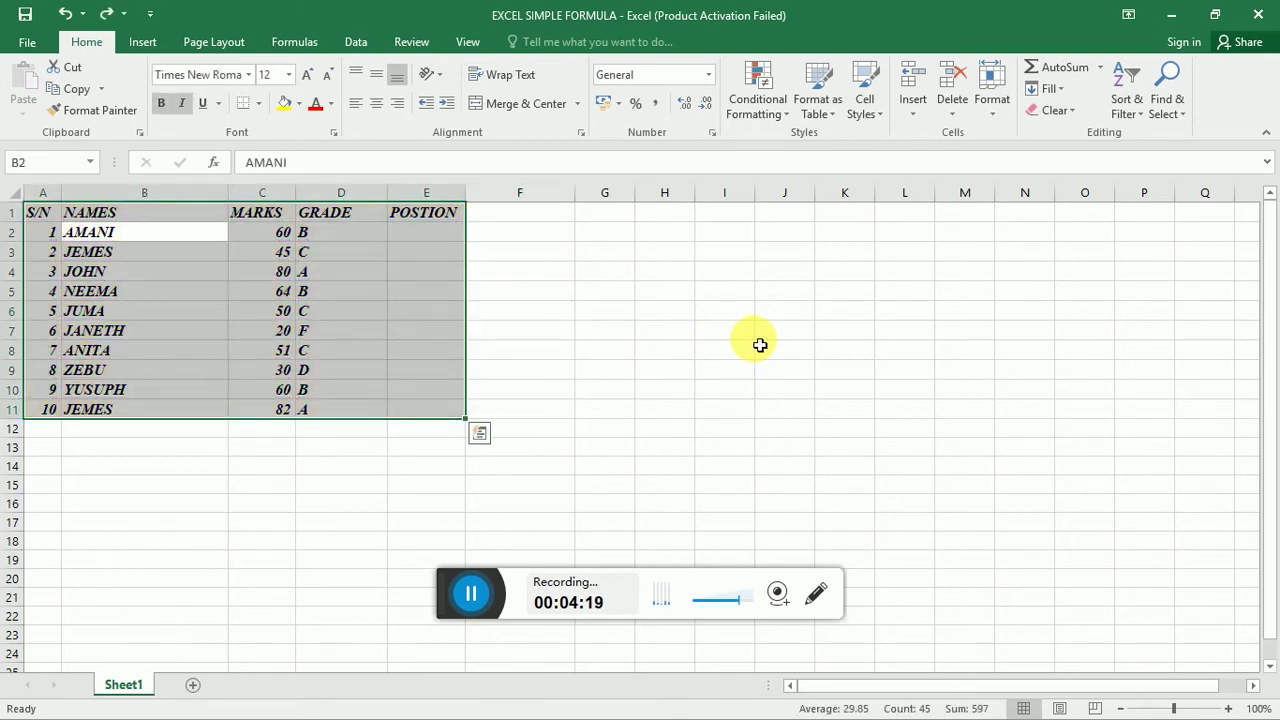
pyautogui.hotkey('ctrl', 'z')
pyautogui.hotkey('ctrl', 'z')
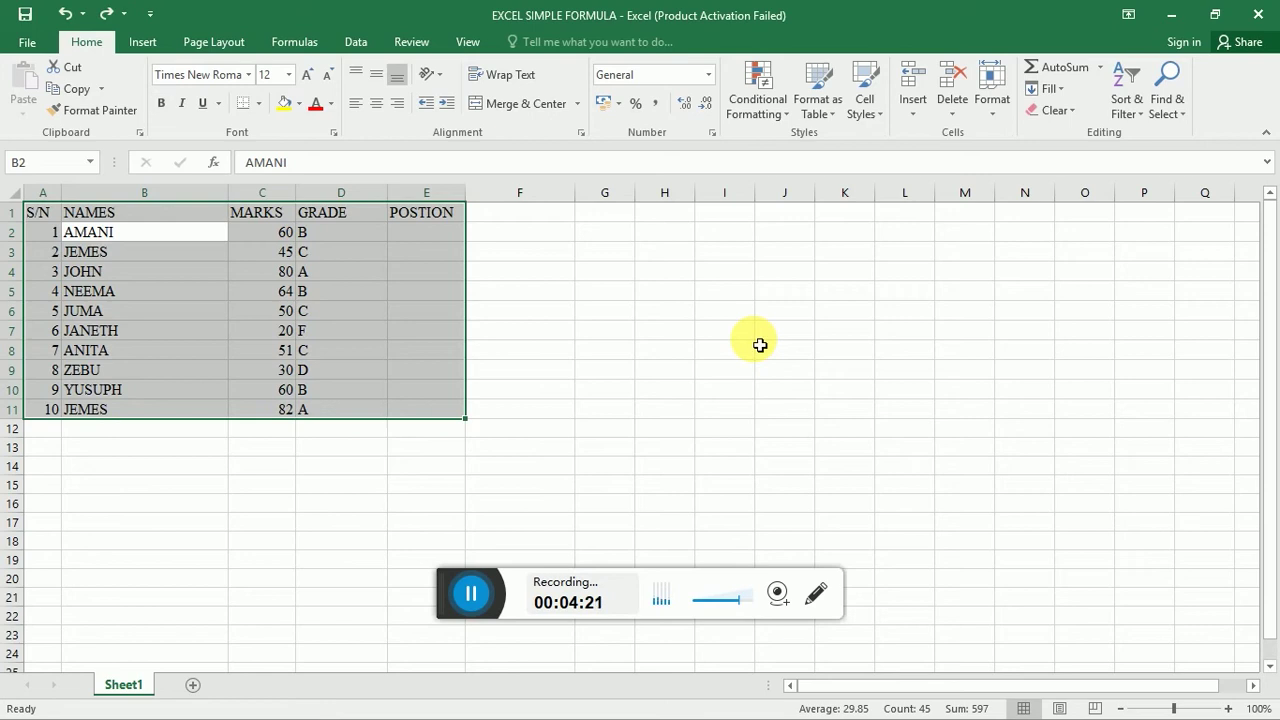
pyautogui.hotkey('ctrl', 'z')
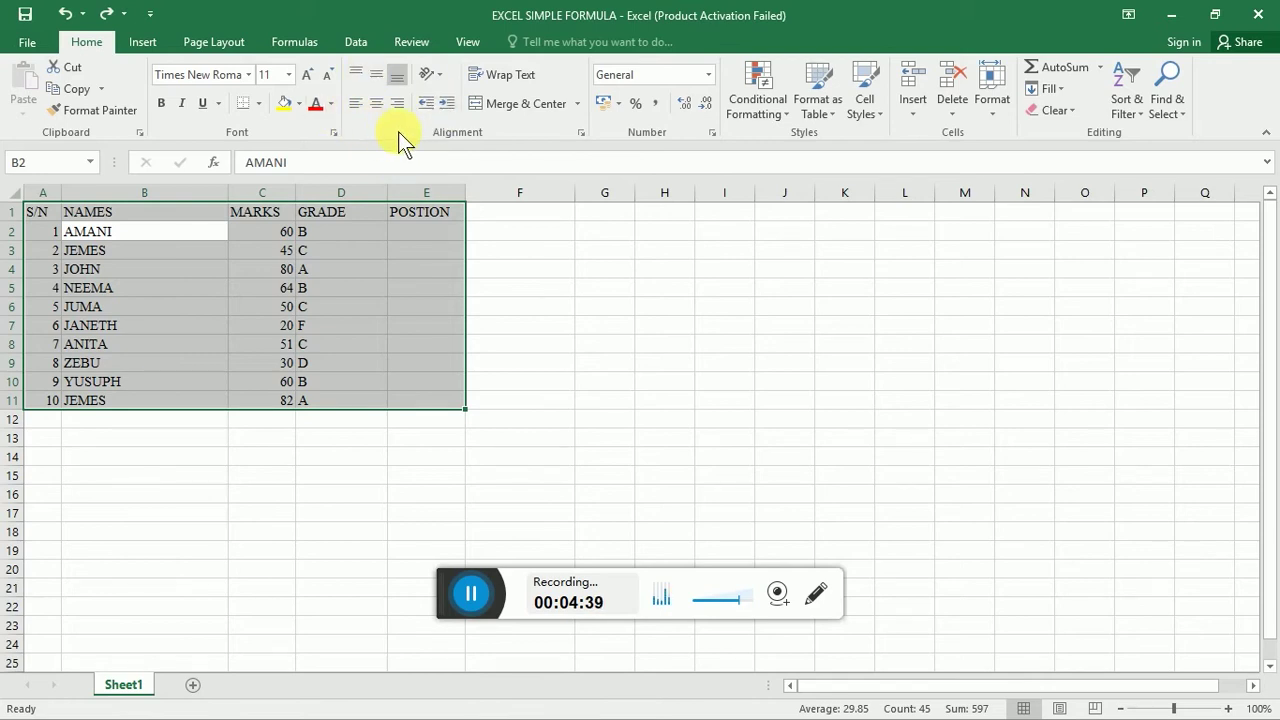
pyautogui.click(362, 83)
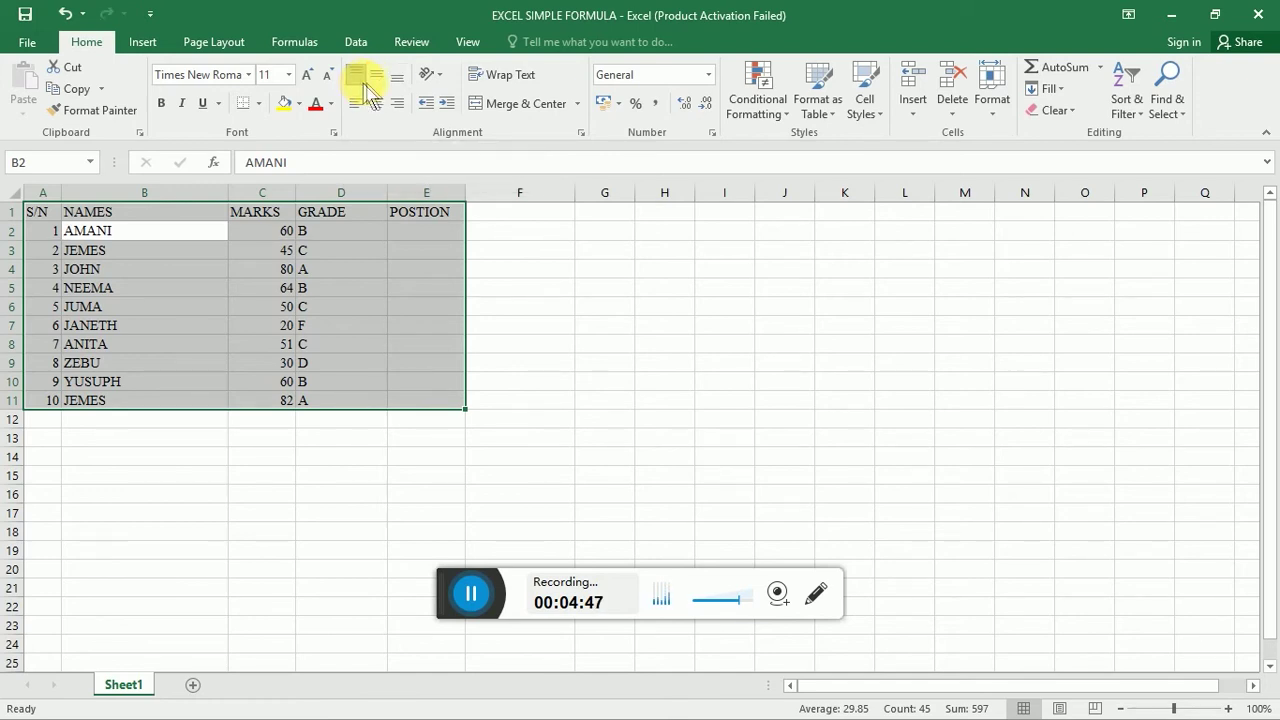
pyautogui.click(374, 81)
pyautogui.click(398, 79)
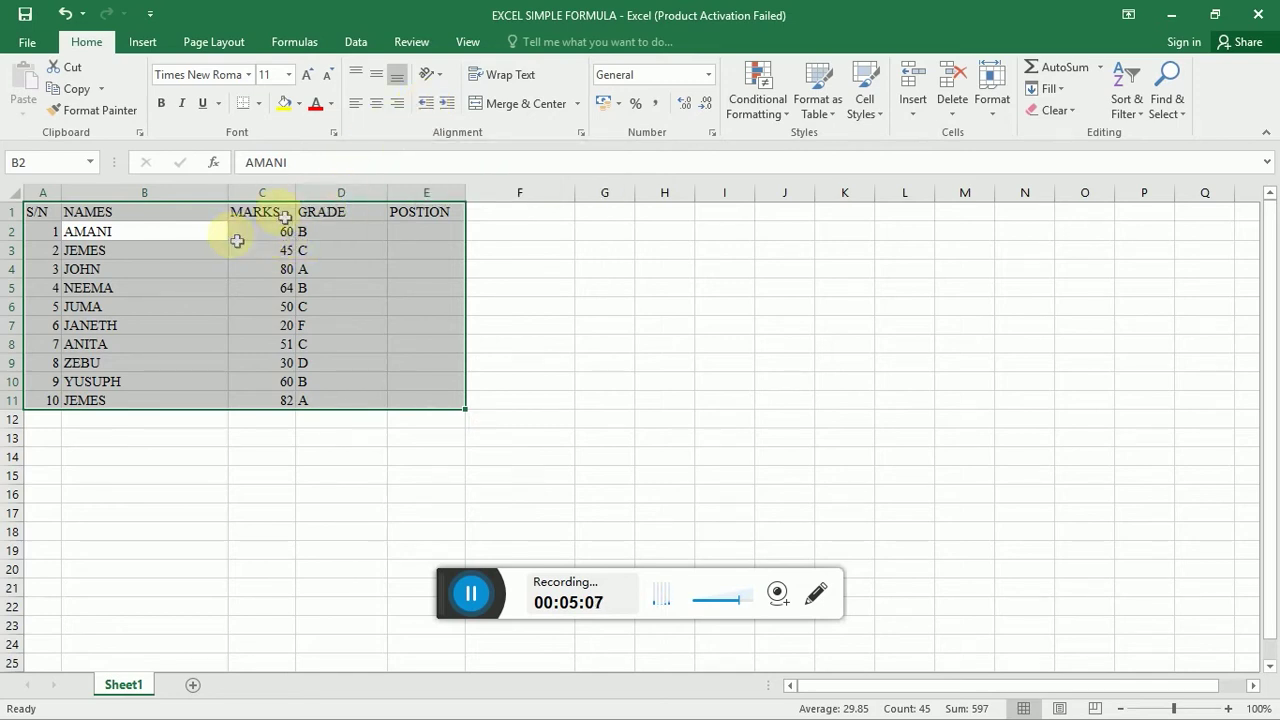
# Left-align the table text in A1:E11, adjusting the indent to a single level
pyautogui.click(453, 101)
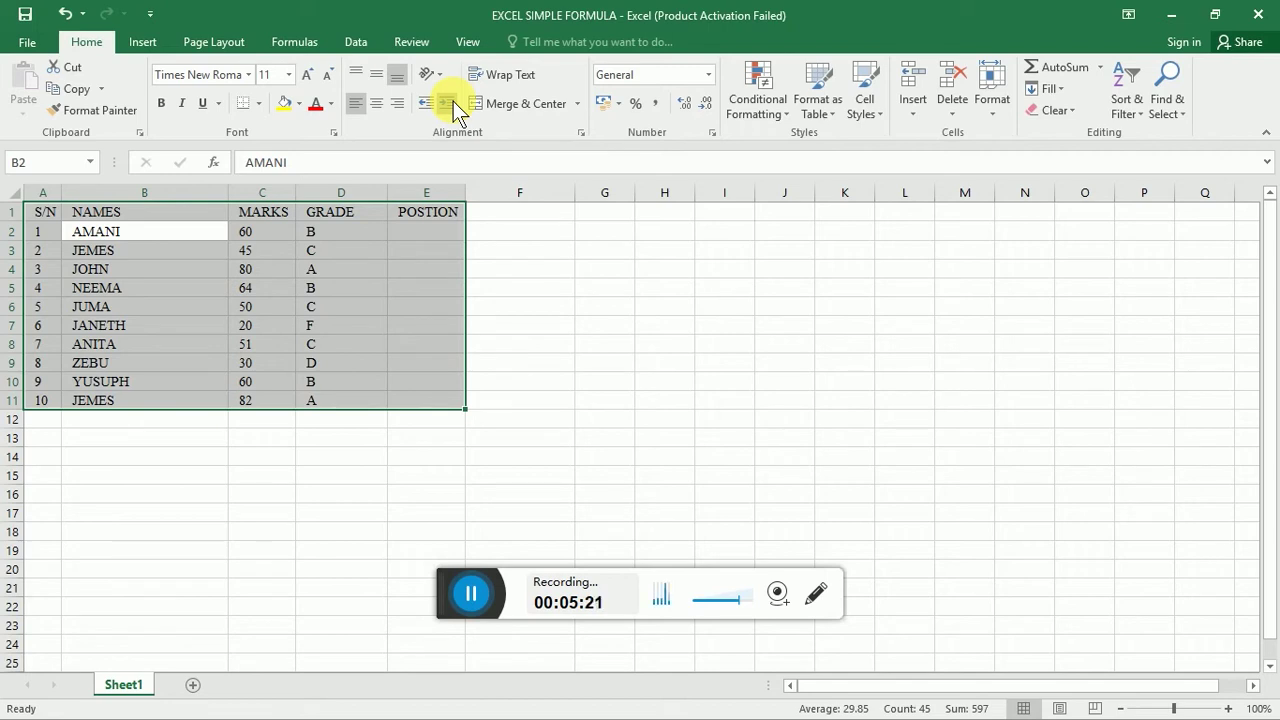
pyautogui.click(453, 101)
pyautogui.click(453, 101)
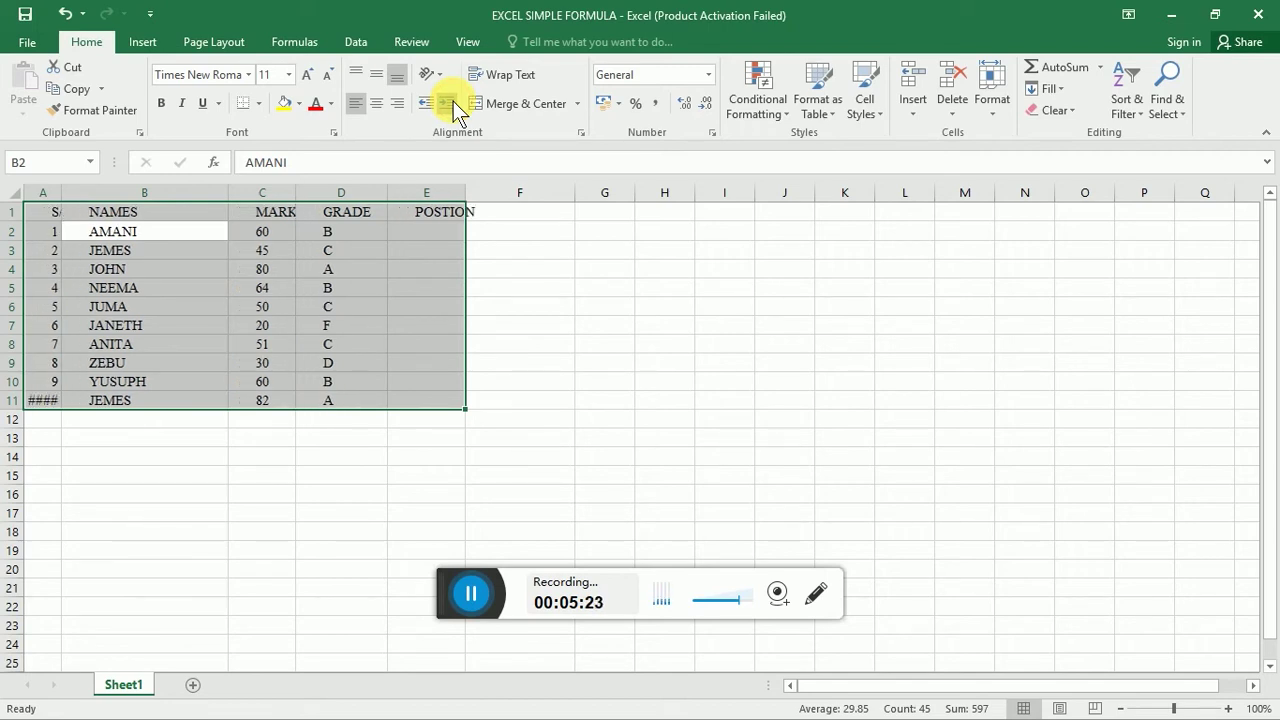
pyautogui.click(453, 101)
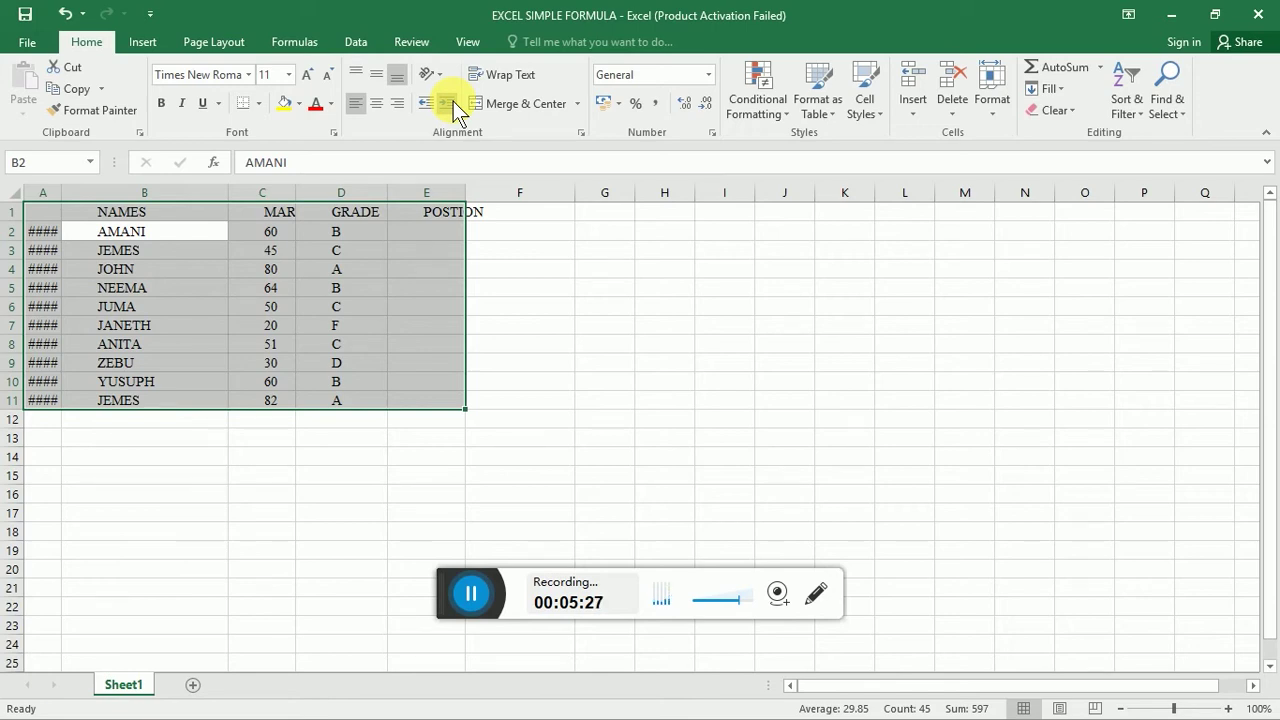
pyautogui.click(425, 105)
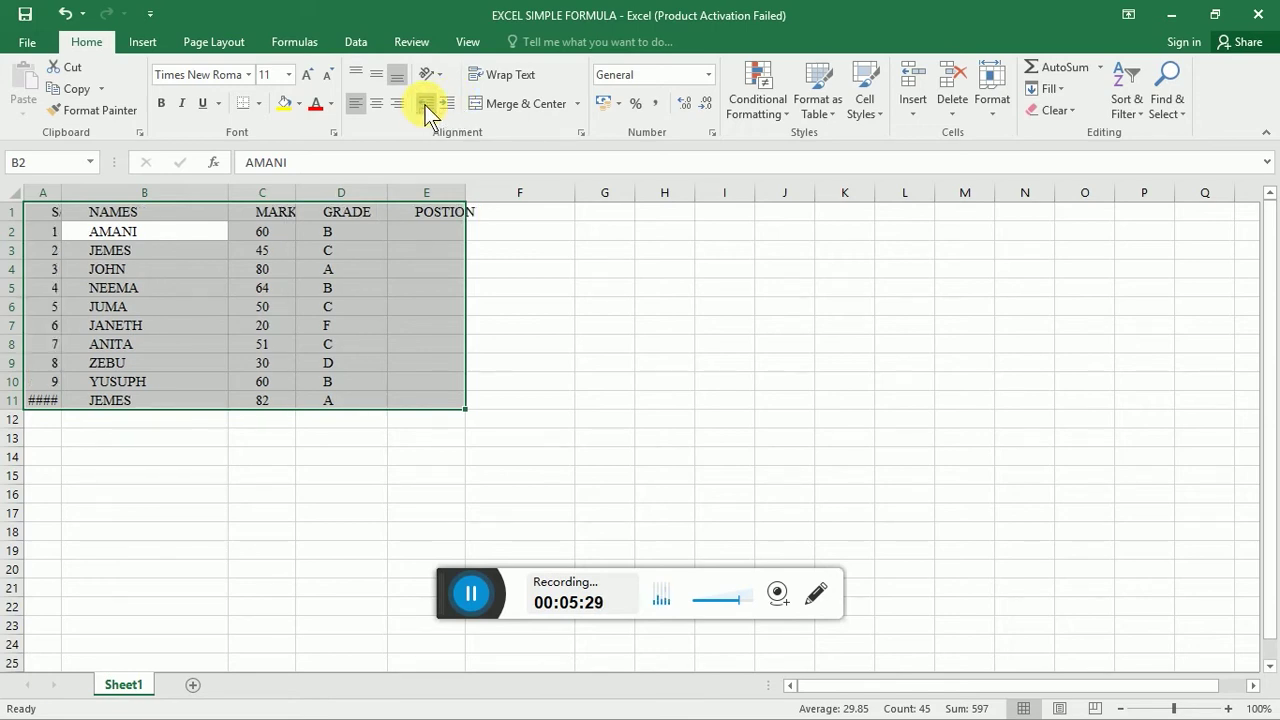
pyautogui.click(425, 105)
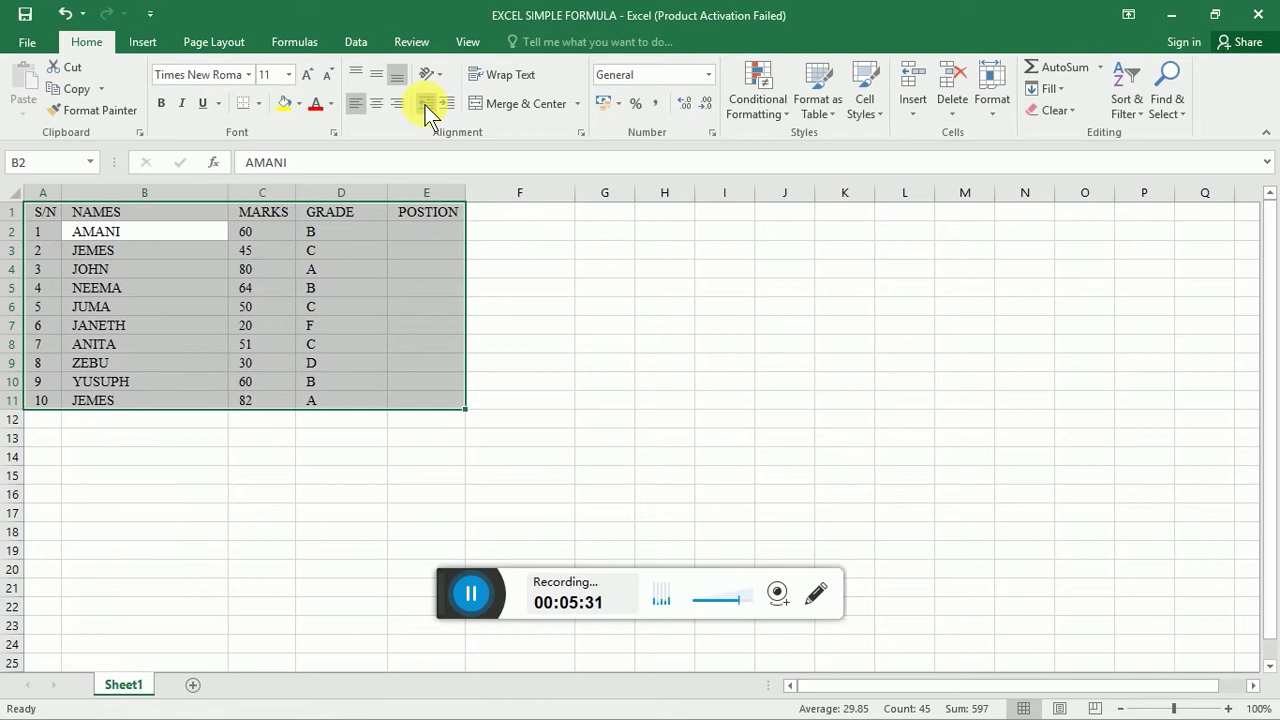
pyautogui.click(425, 105)
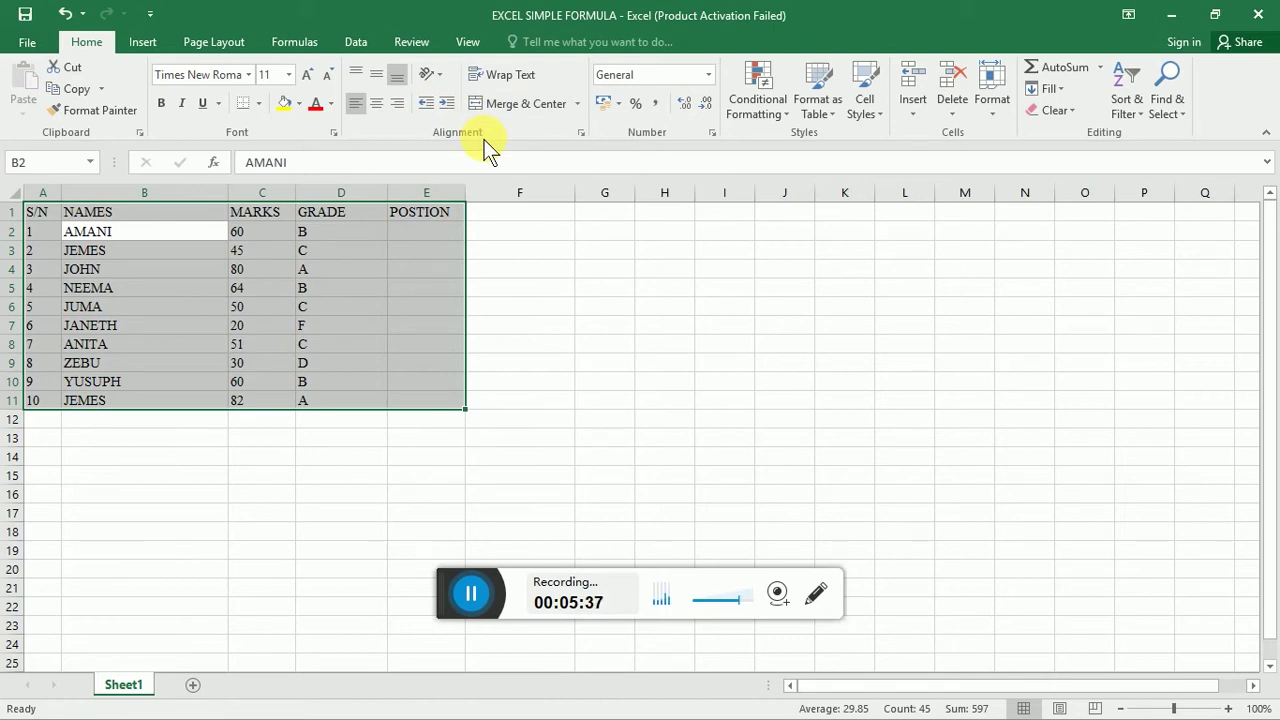
pyautogui.click(443, 111)
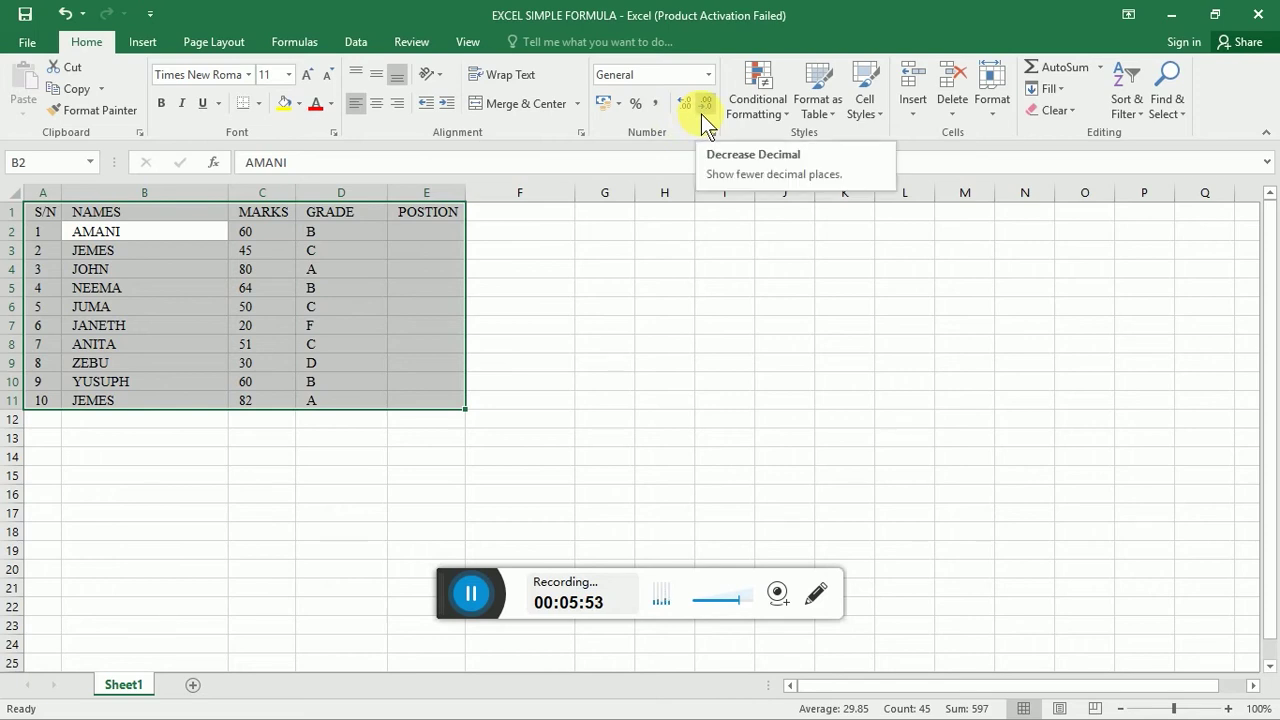
pyautogui.click(707, 80)
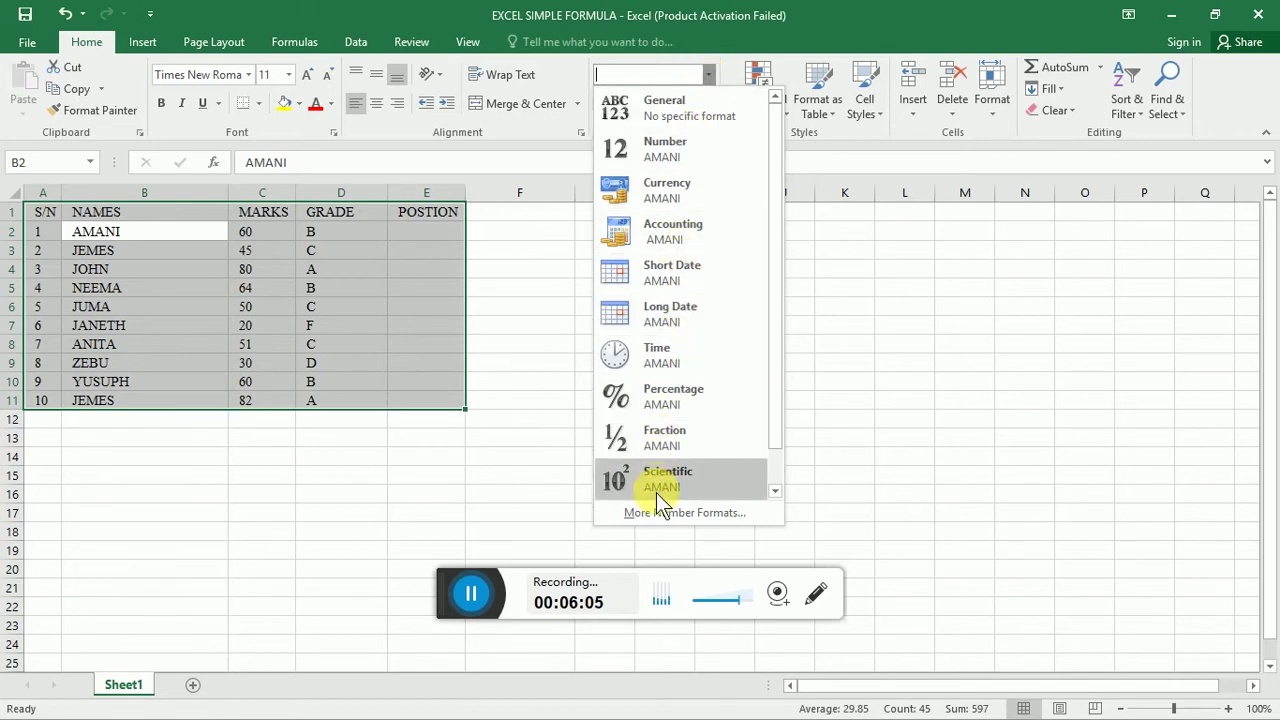
# Close the Number Format list leaving General, and select the empty cell D13
pyautogui.moveTo(775, 302); pyautogui.dragTo(777, 413)
pyautogui.click(391, 437)
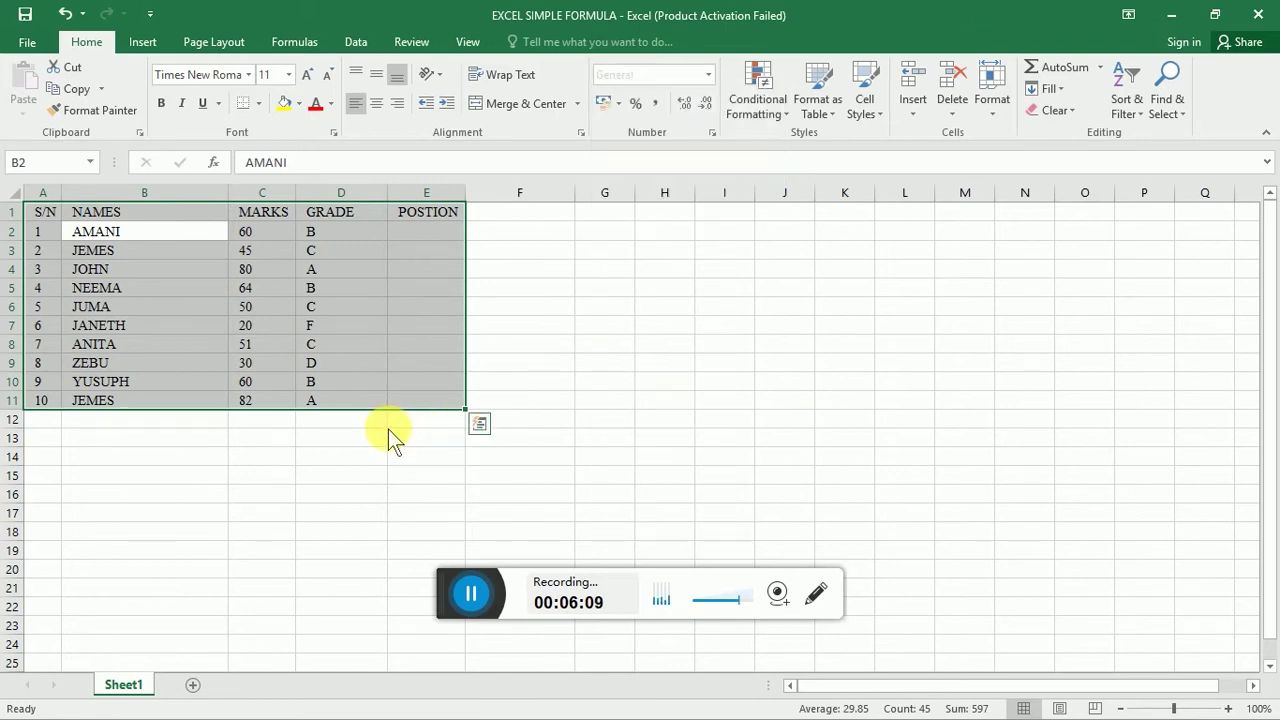
pyautogui.click(386, 437)
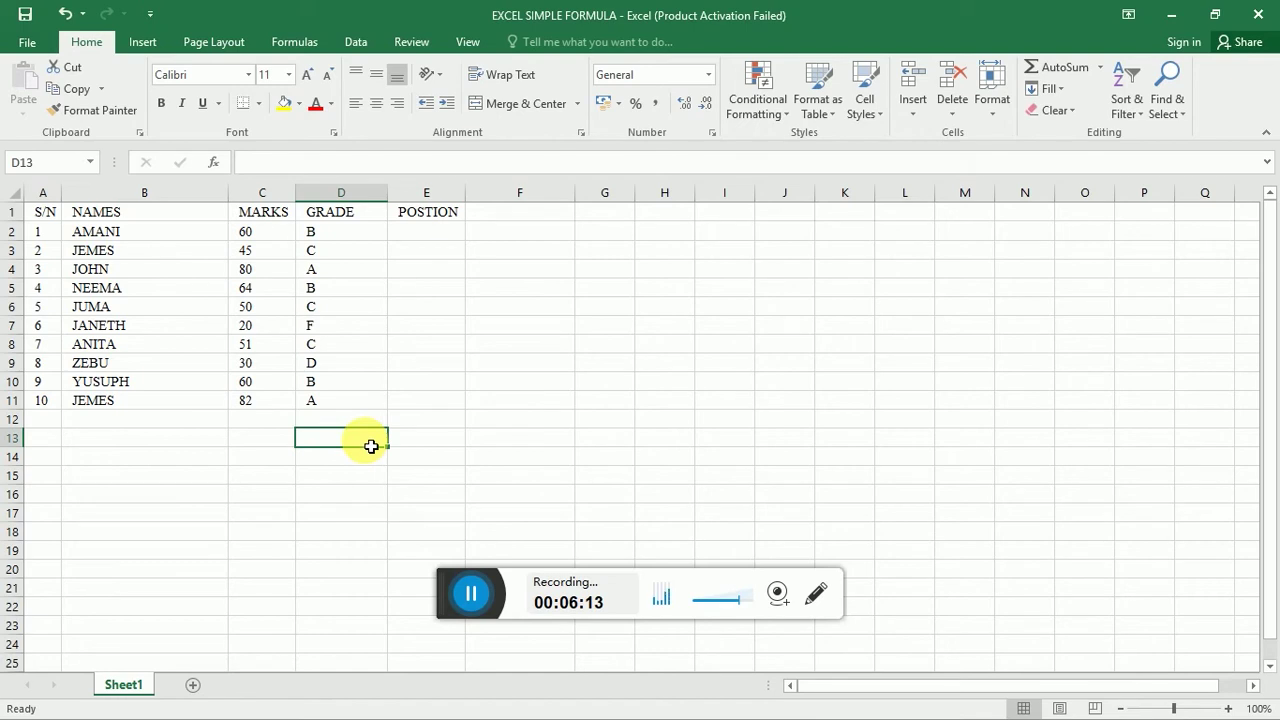
pyautogui.click(258, 424)
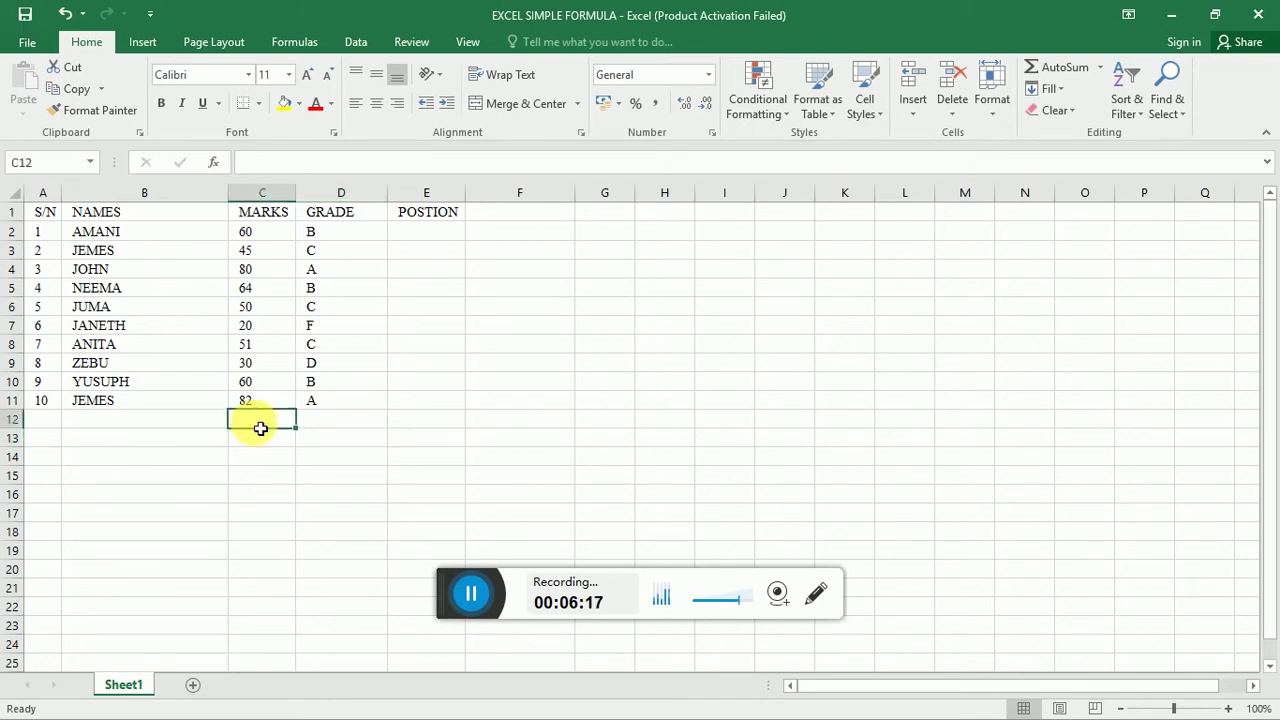
pyautogui.write('=')
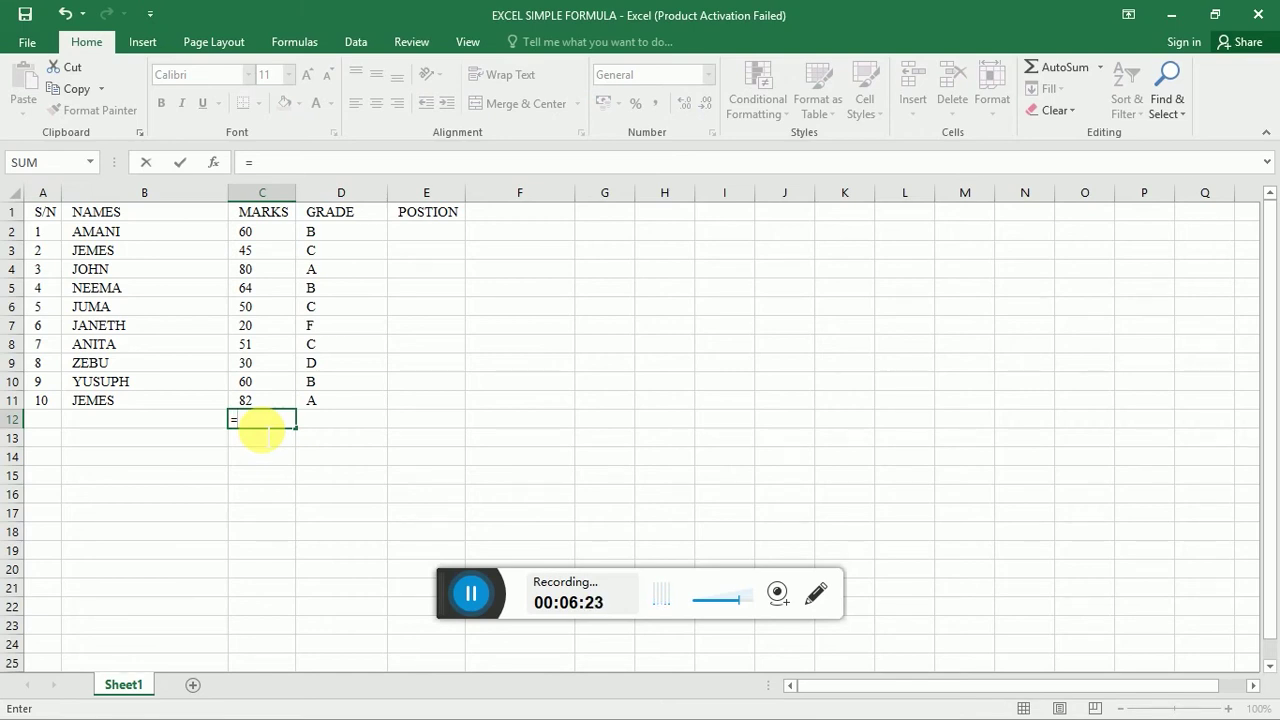
pyautogui.write('c')
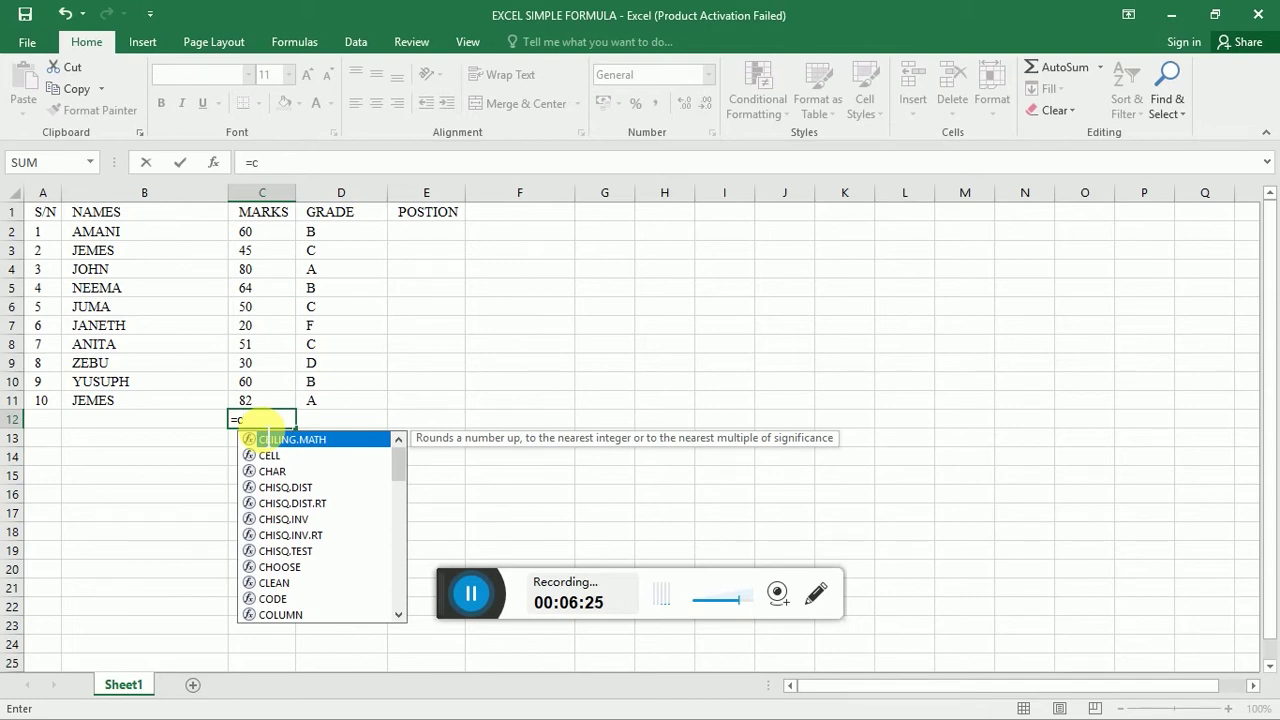
pyautogui.write('i')
pyautogui.press('BackSpace')
pyautogui.write('1')
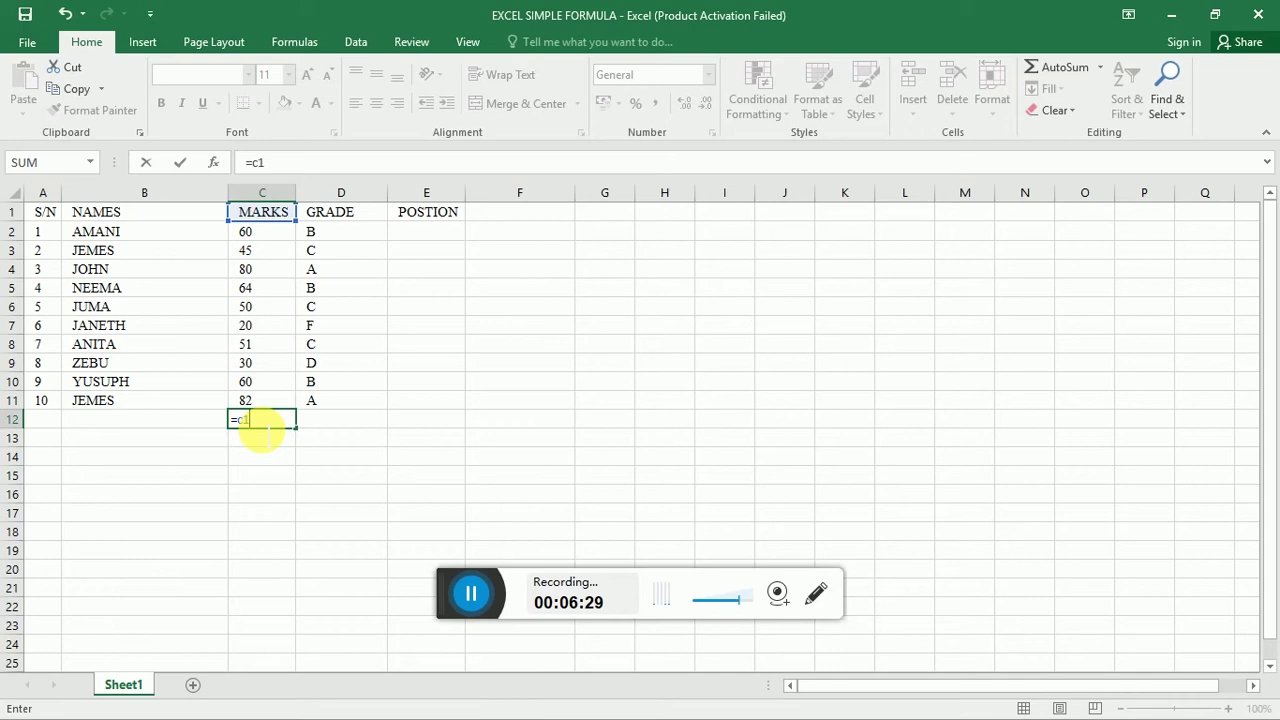
pyautogui.write('/')
pyautogui.press('BackSpace')
pyautogui.press('BackSpace')
pyautogui.write('2/')
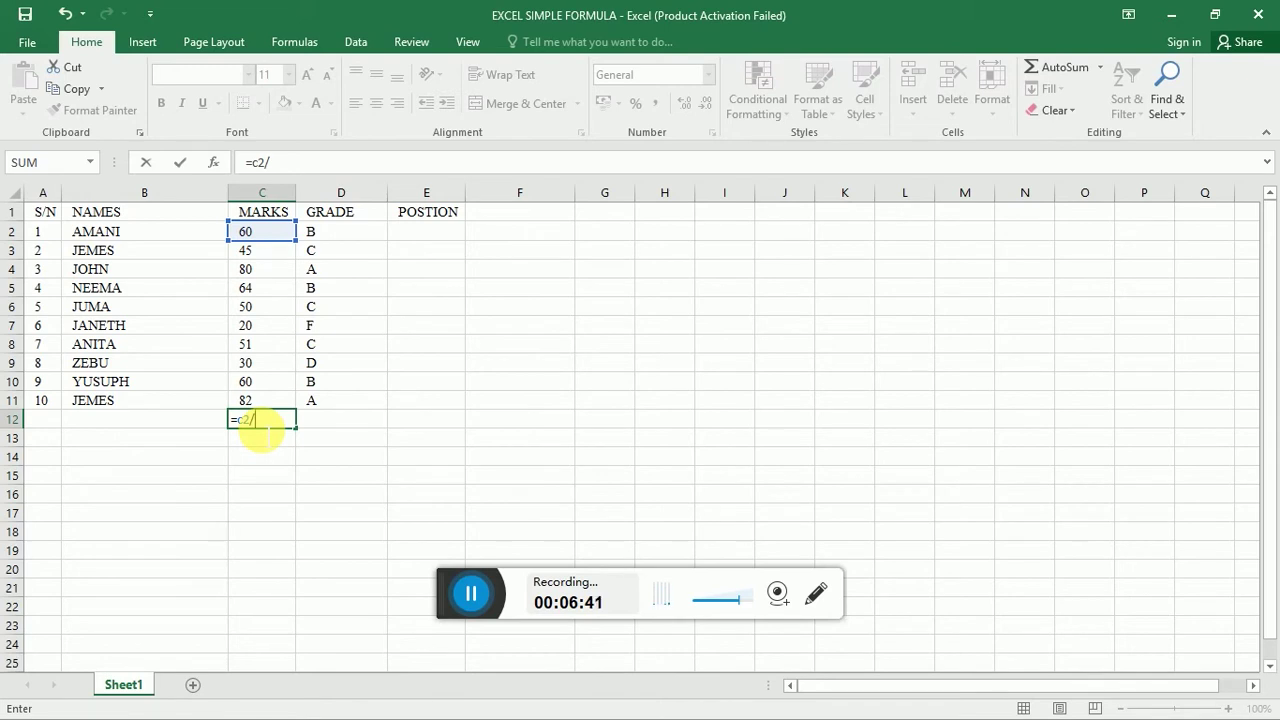
pyautogui.write('C1')
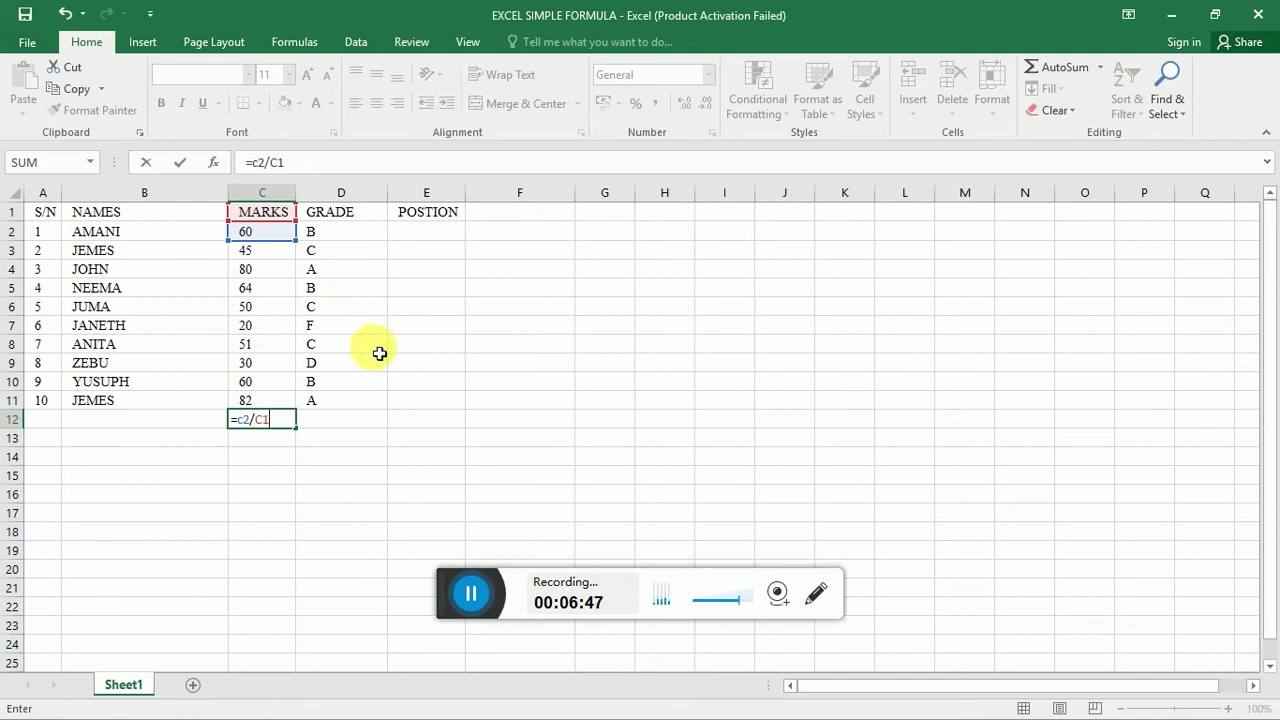
pyautogui.press('BackSpace')
pyautogui.press('BackSpace')
pyautogui.press('BackSpace')
pyautogui.press('BackSpace')
pyautogui.press('BackSpace')
pyautogui.press('BackSpace')
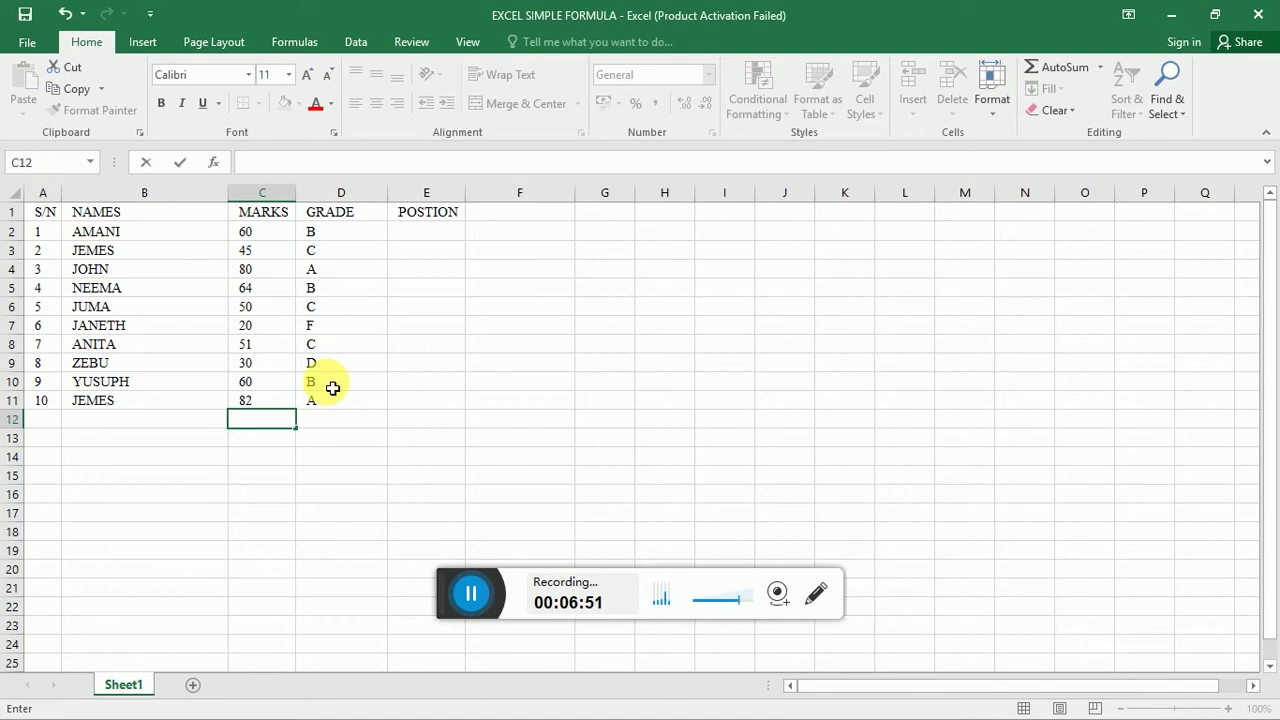
pyautogui.click(140, 41)
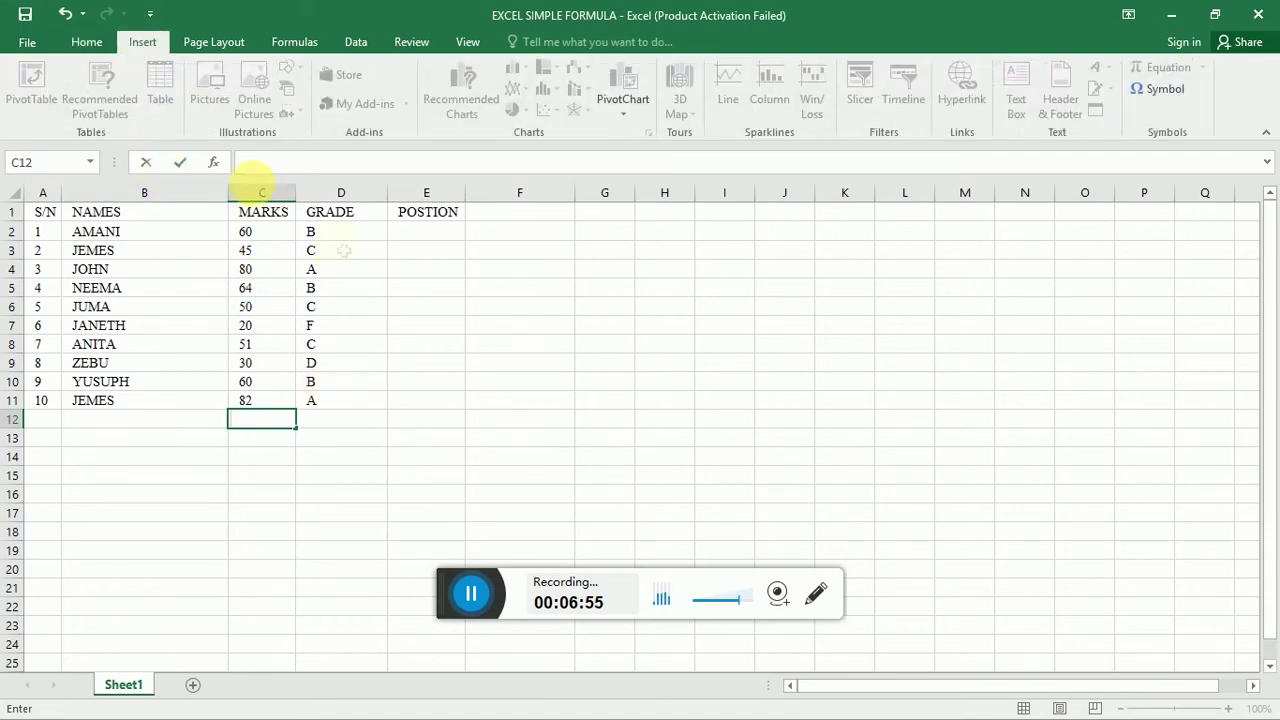
pyautogui.click(364, 386)
pyautogui.click(268, 421)
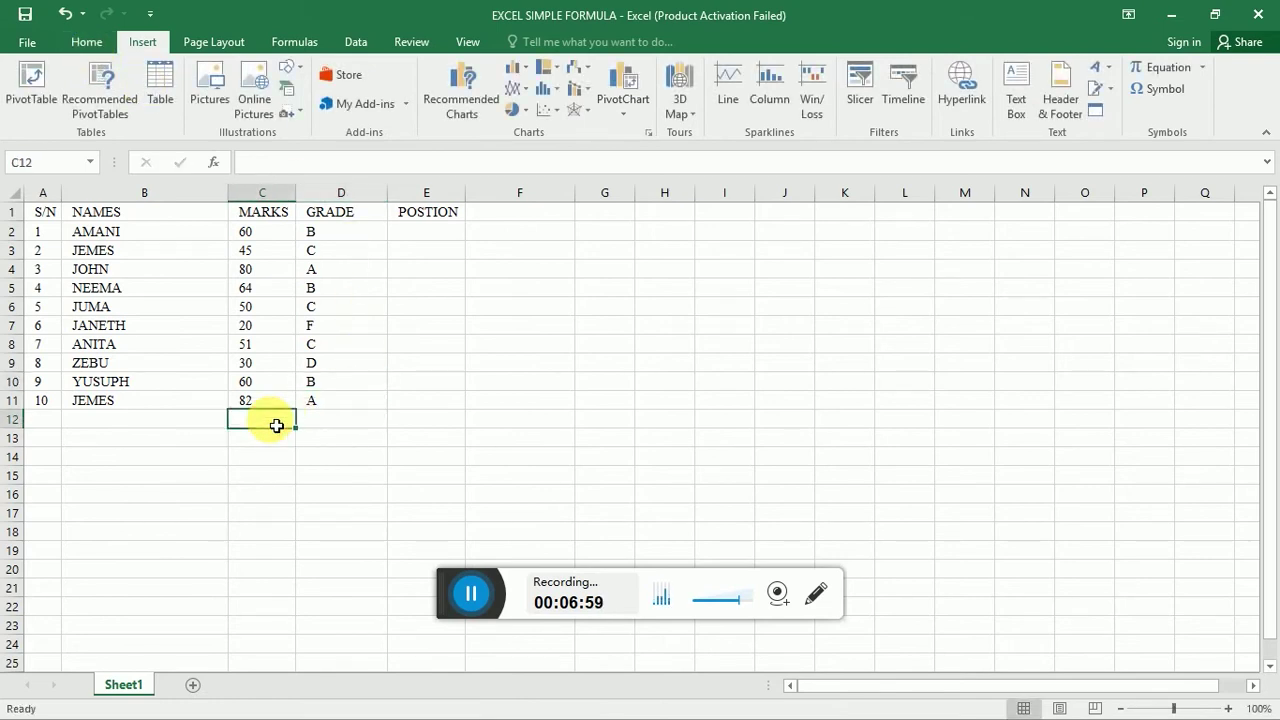
pyautogui.click(94, 41)
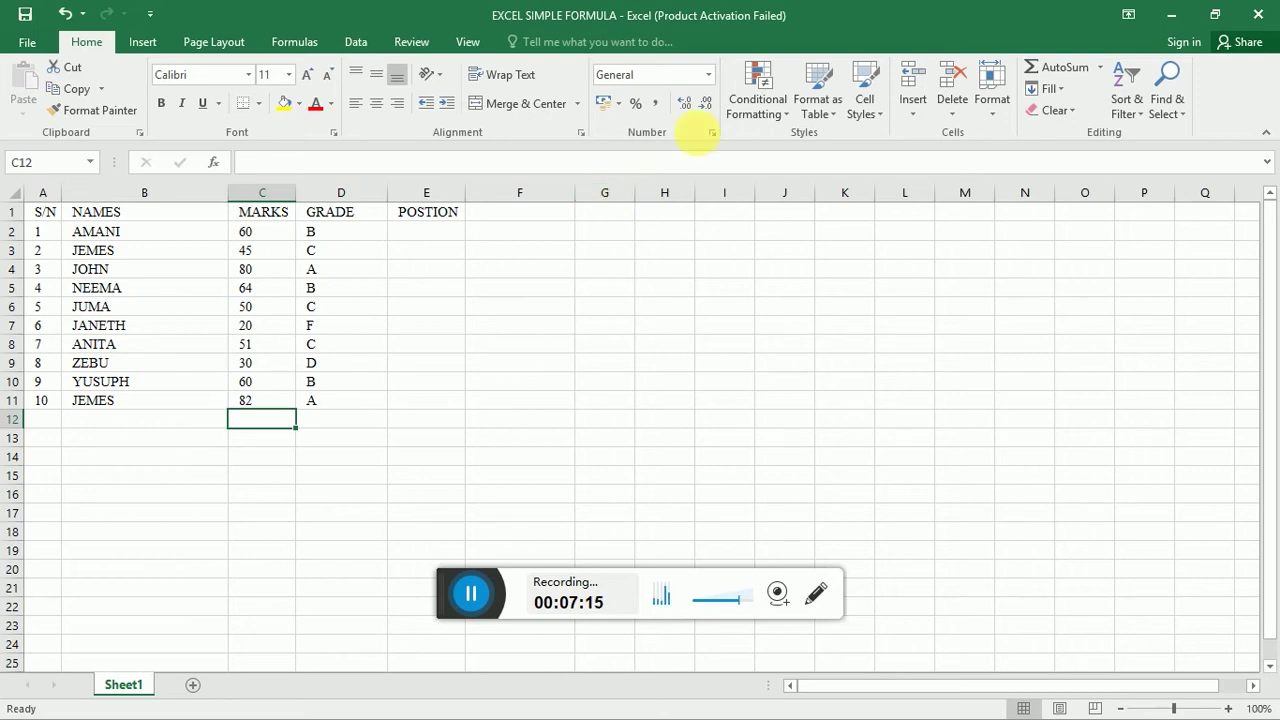
pyautogui.click(711, 82)
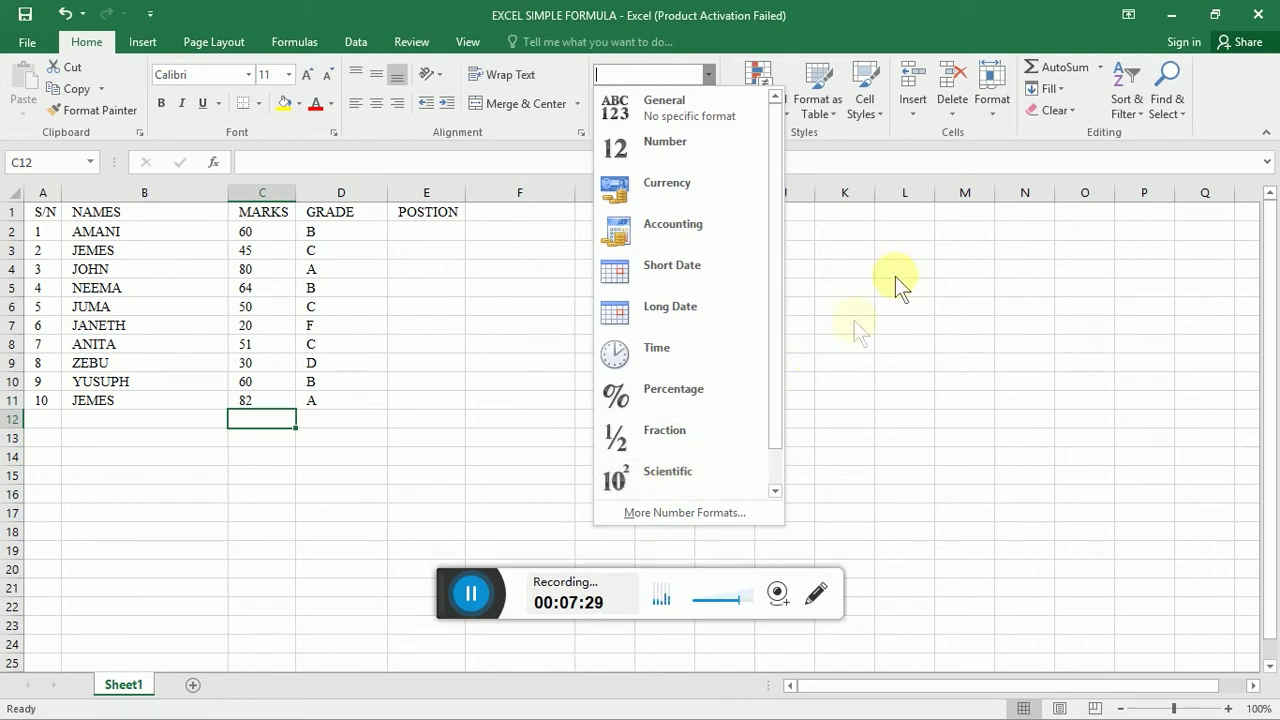
pyautogui.click(896, 125)
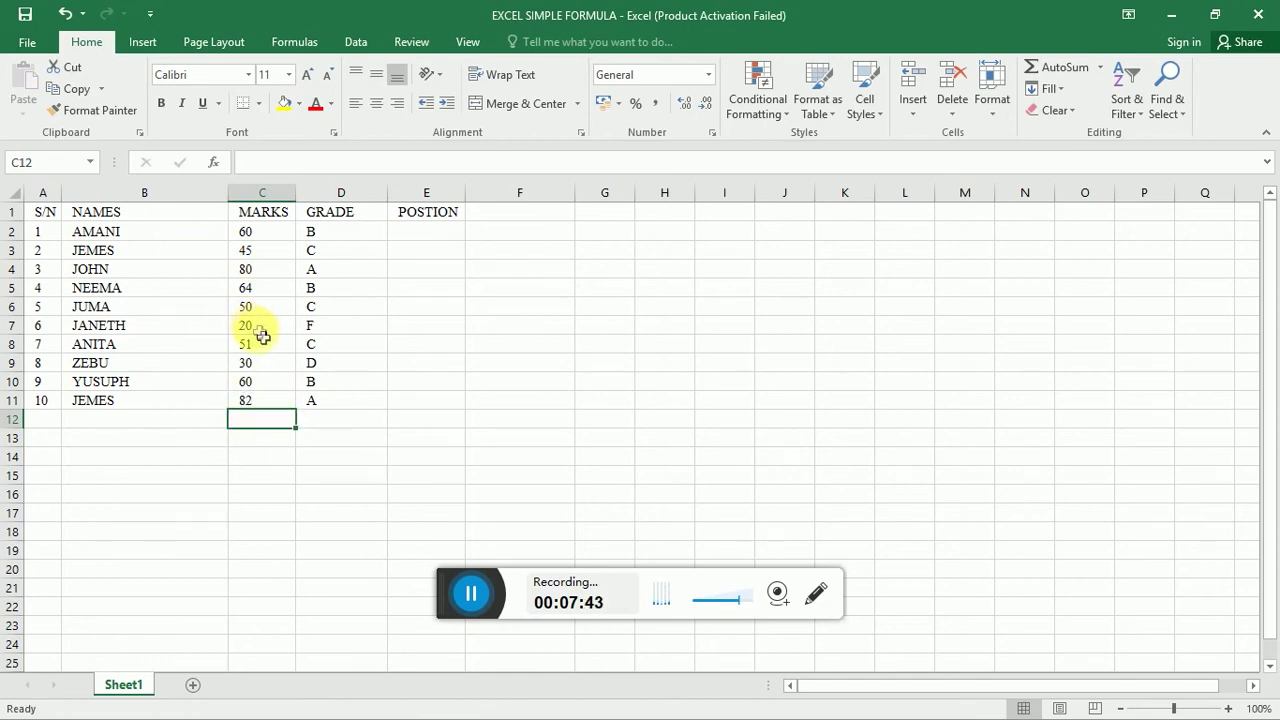
# Select the marks table A1:E11 and apply the first conditional formatting colour scale
pyautogui.hotkey('ctrl', 'a')
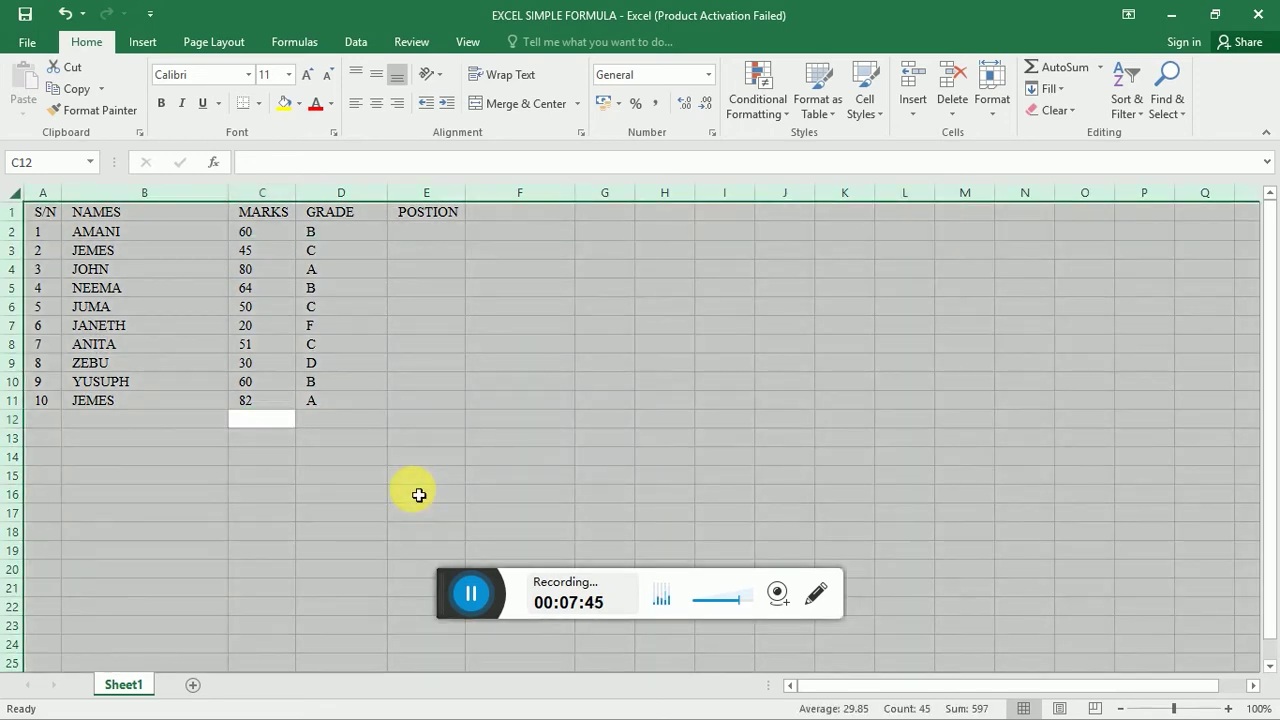
pyautogui.click(353, 295)
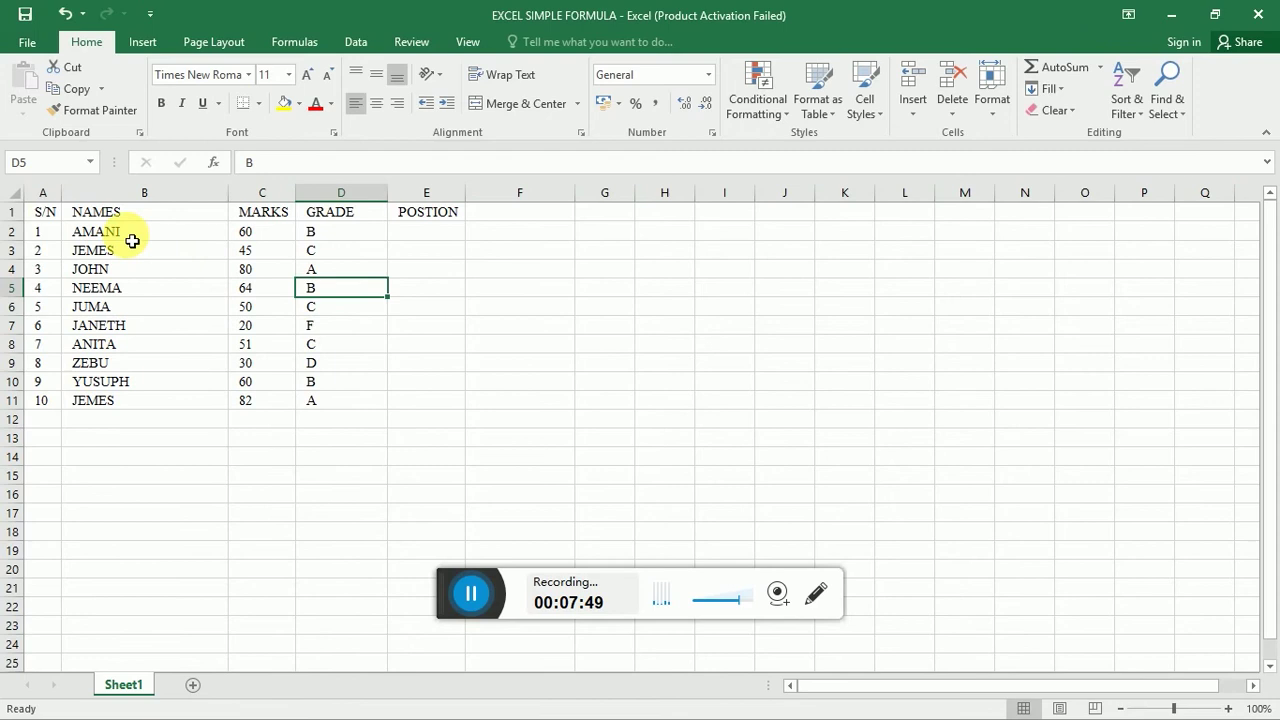
pyautogui.click(53, 218)
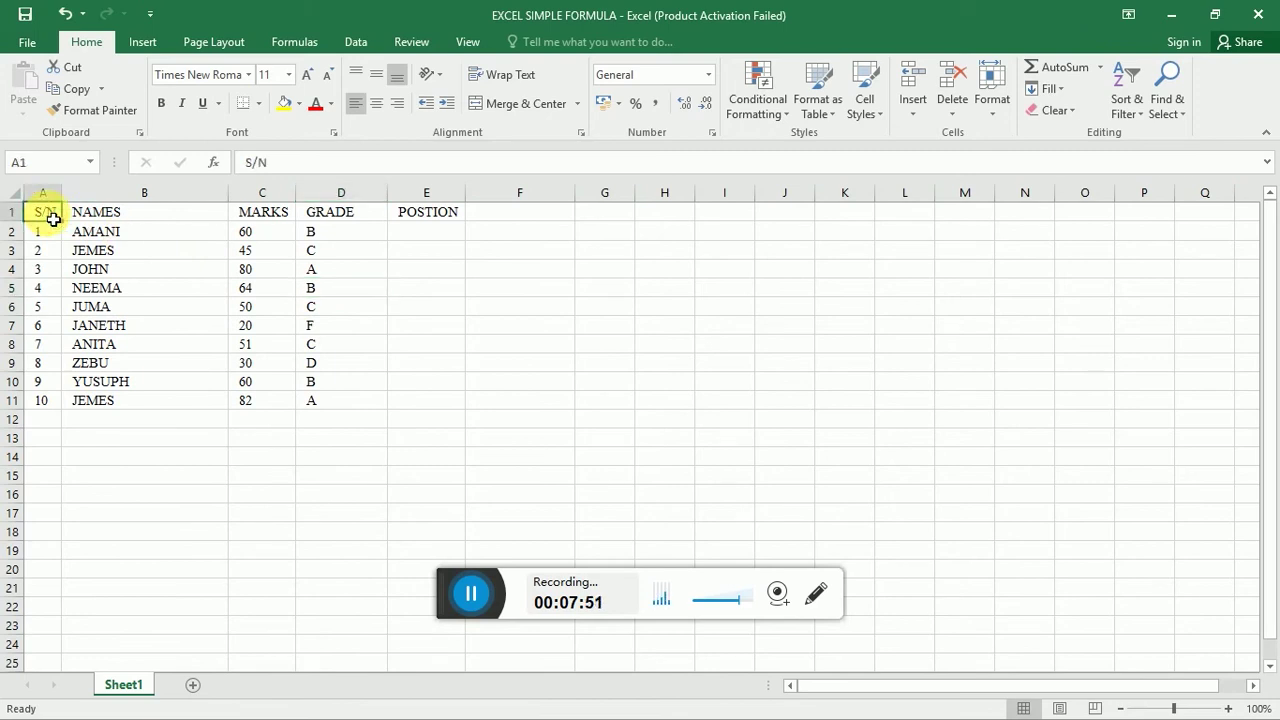
pyautogui.hotkey('ctrl', 'a')
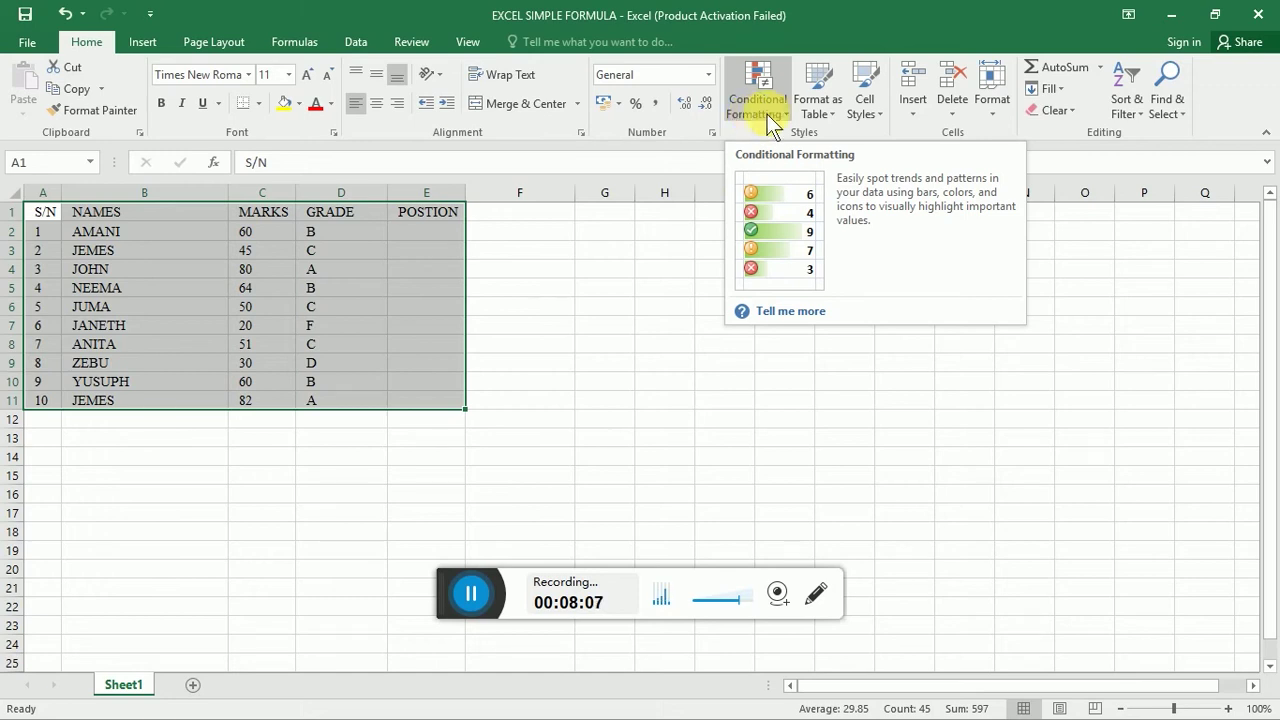
pyautogui.click(785, 114)
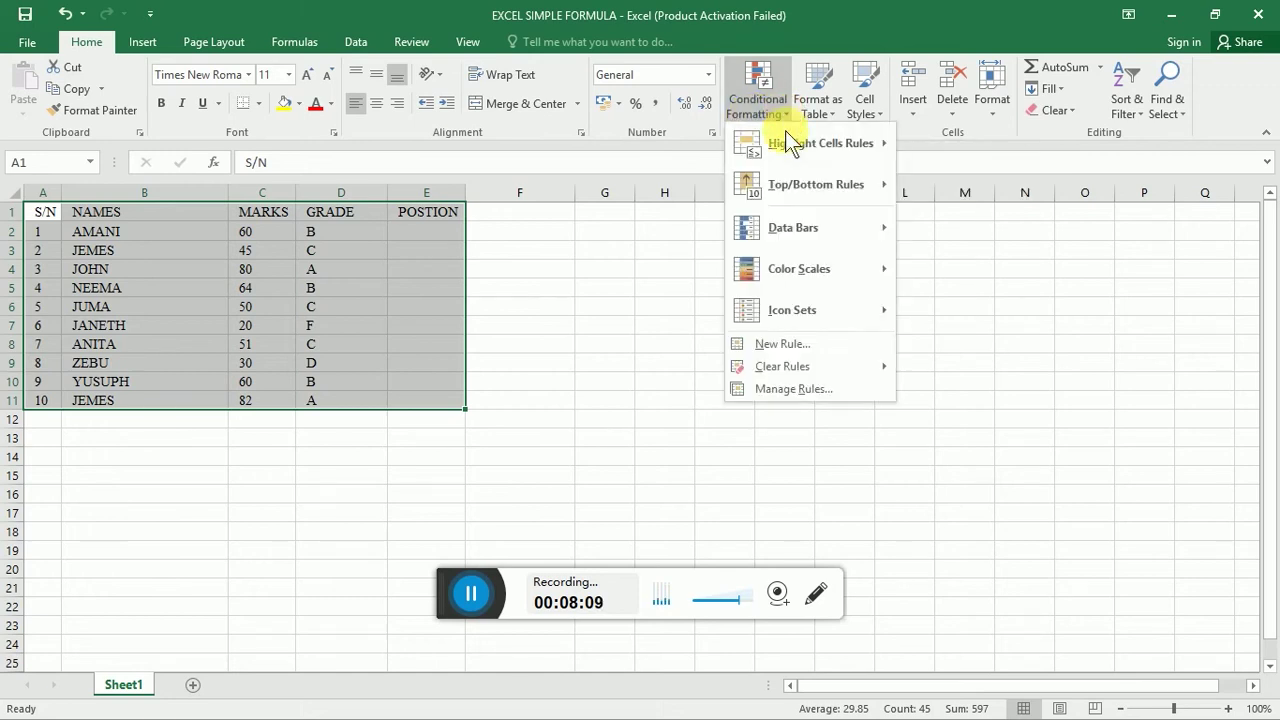
pyautogui.moveTo(781, 267)
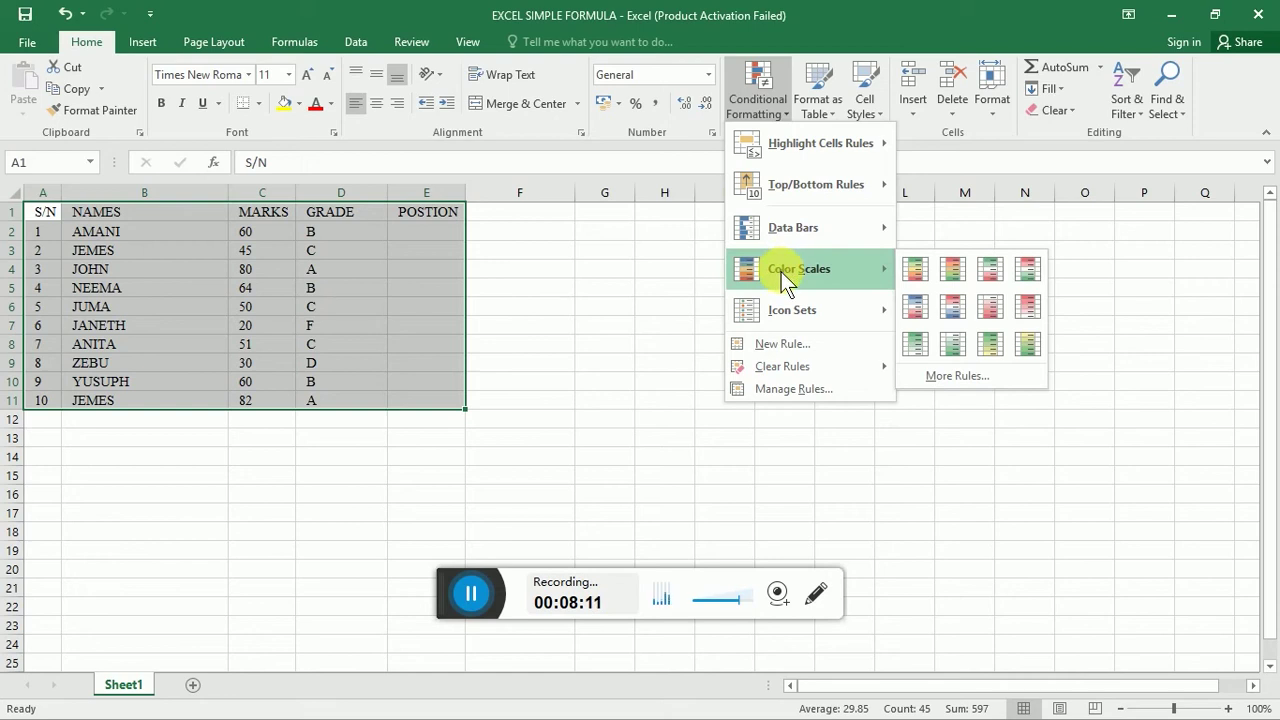
pyautogui.click(906, 271)
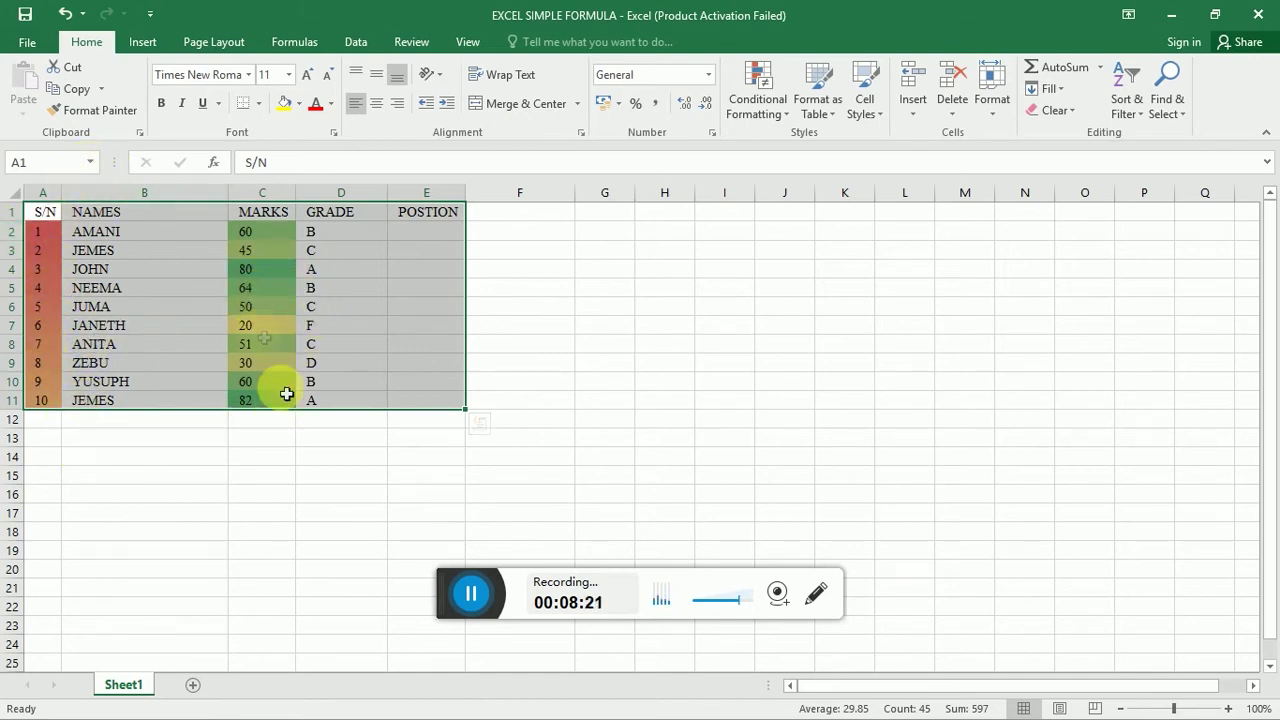
# Add the 3 Triangles icon set to the table via Conditional Formatting > Icon Sets
pyautogui.click(786, 119)
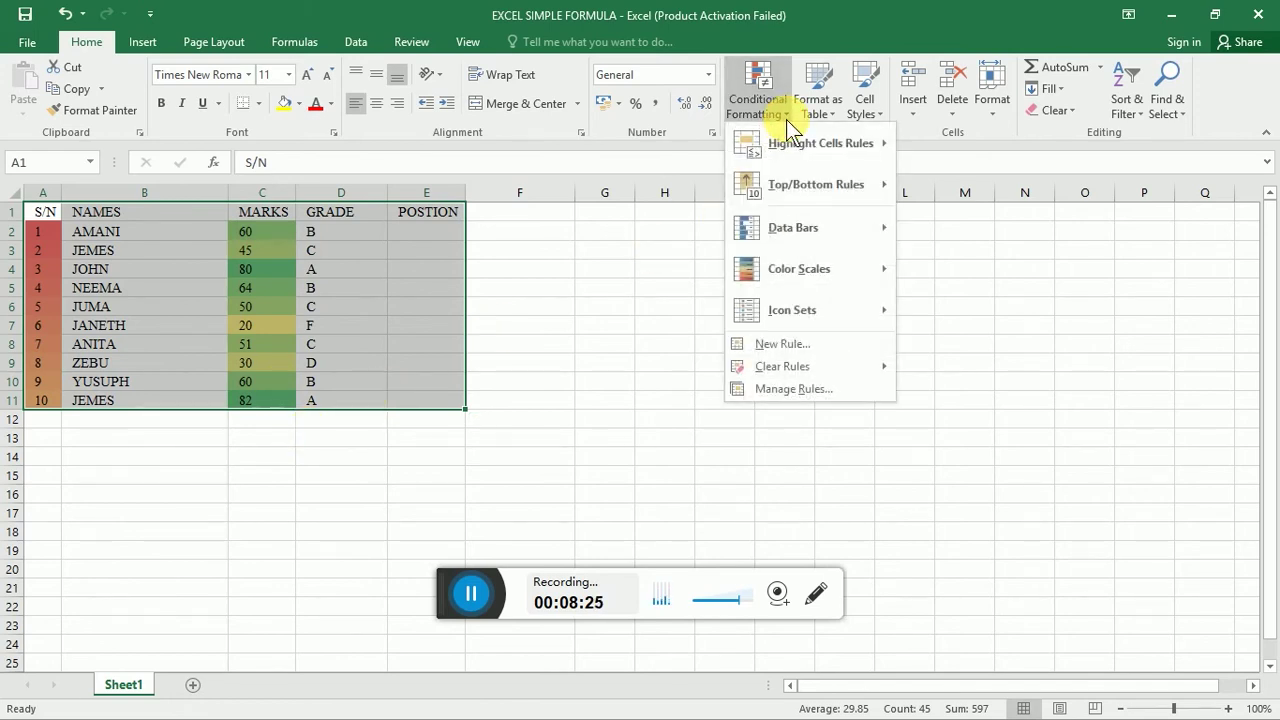
pyautogui.moveTo(791, 206)
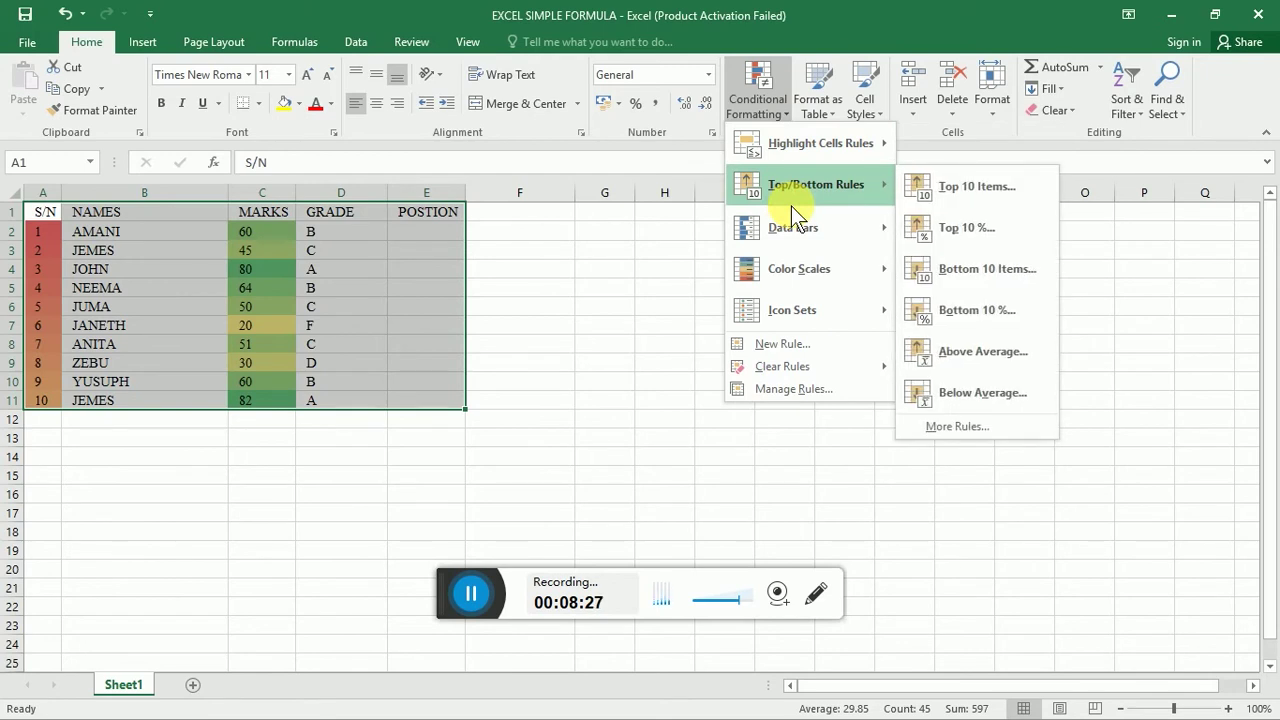
pyautogui.moveTo(789, 272)
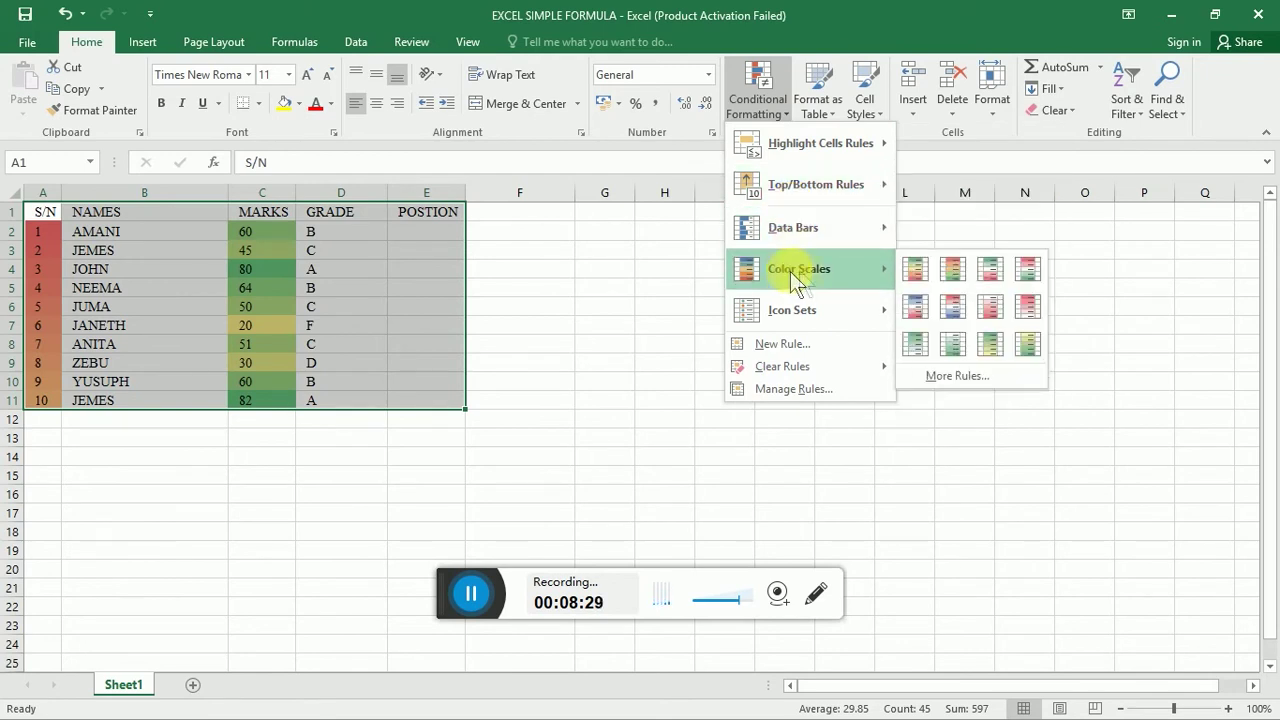
pyautogui.moveTo(780, 321)
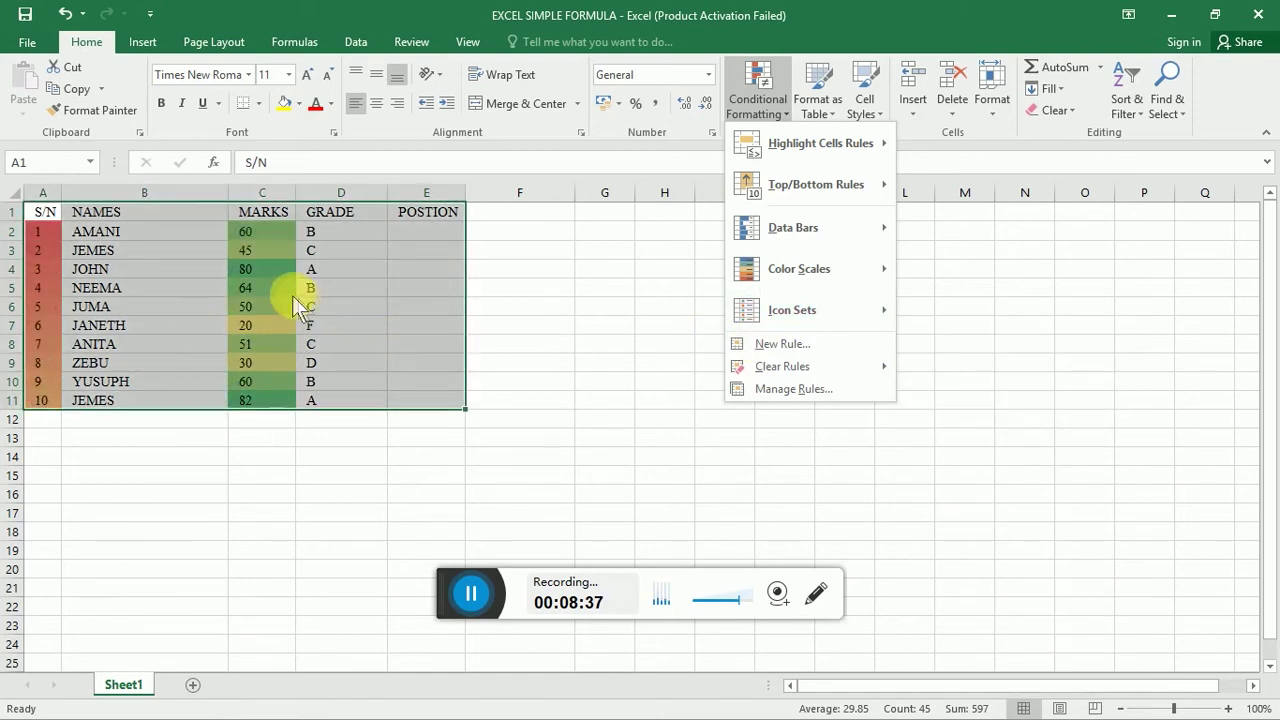
pyautogui.moveTo(879, 267)
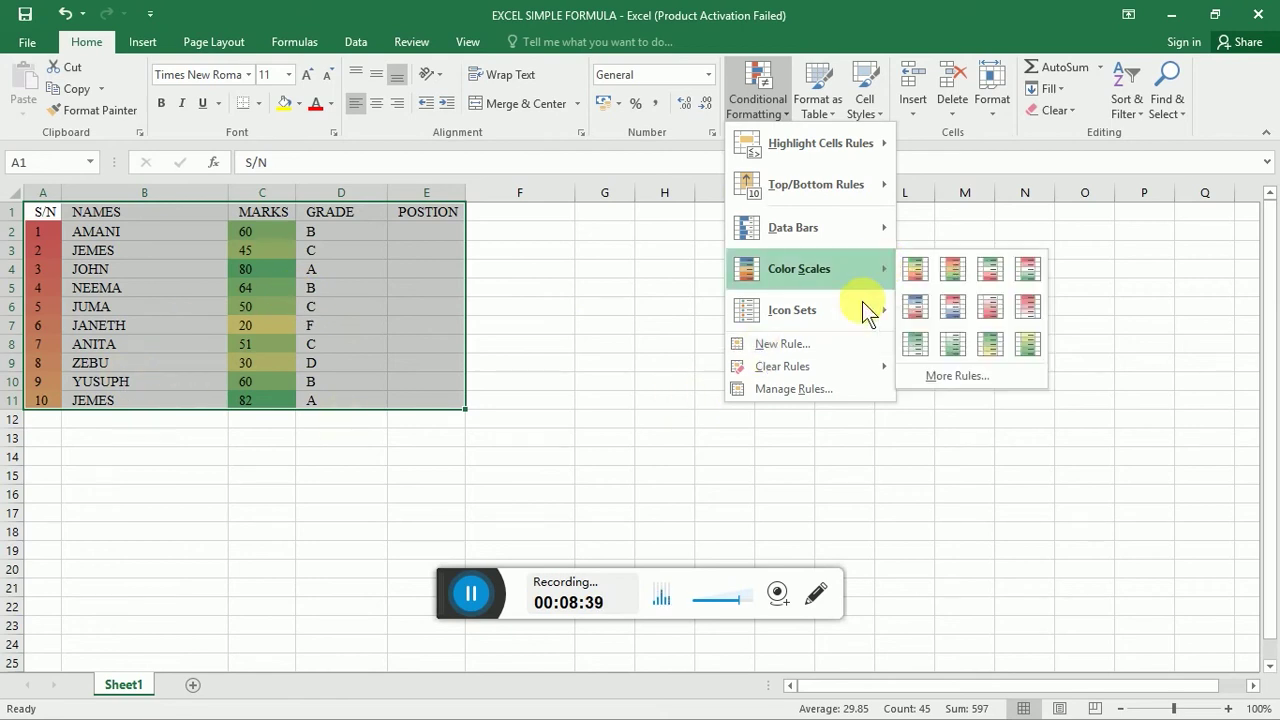
pyautogui.moveTo(864, 312)
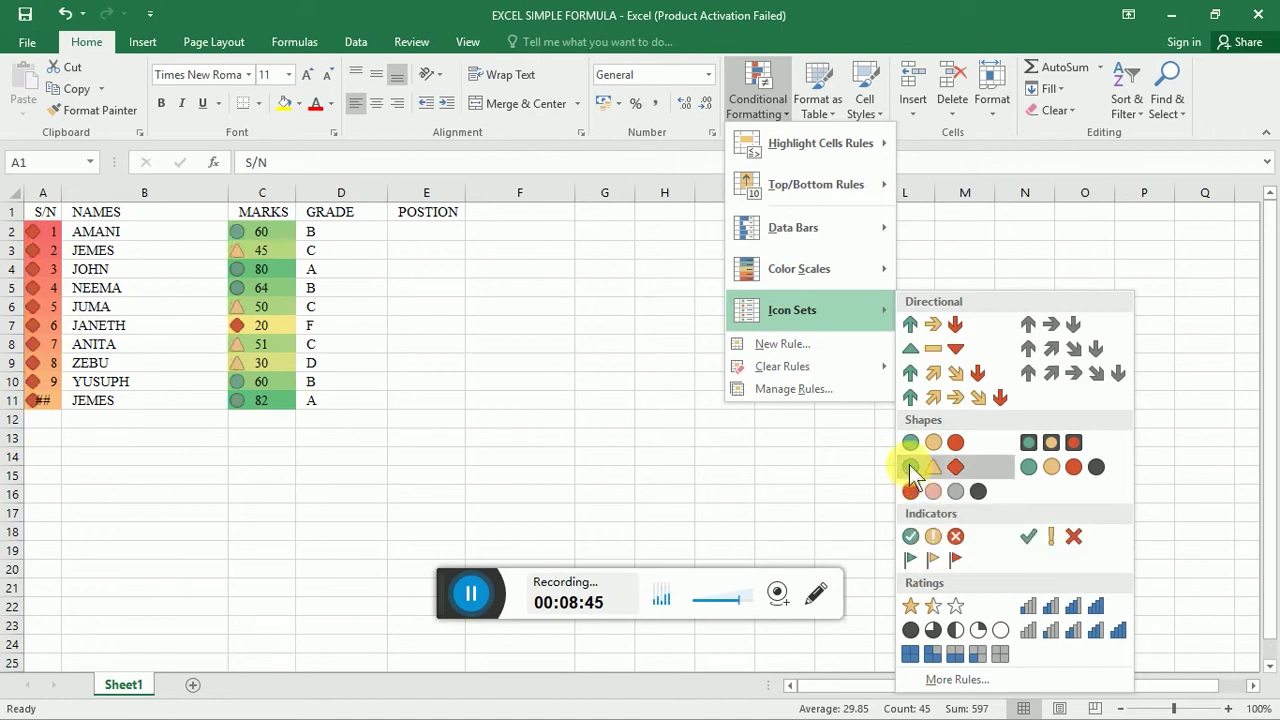
pyautogui.click(955, 349)
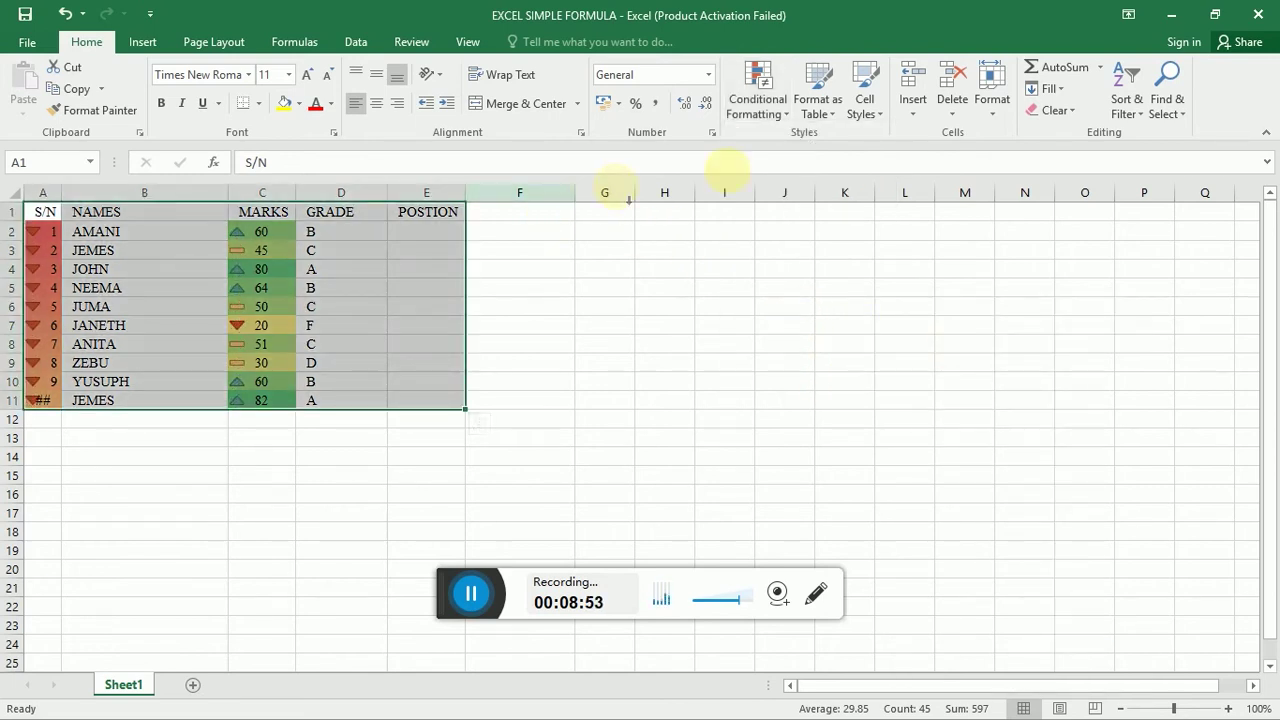
pyautogui.click(836, 118)
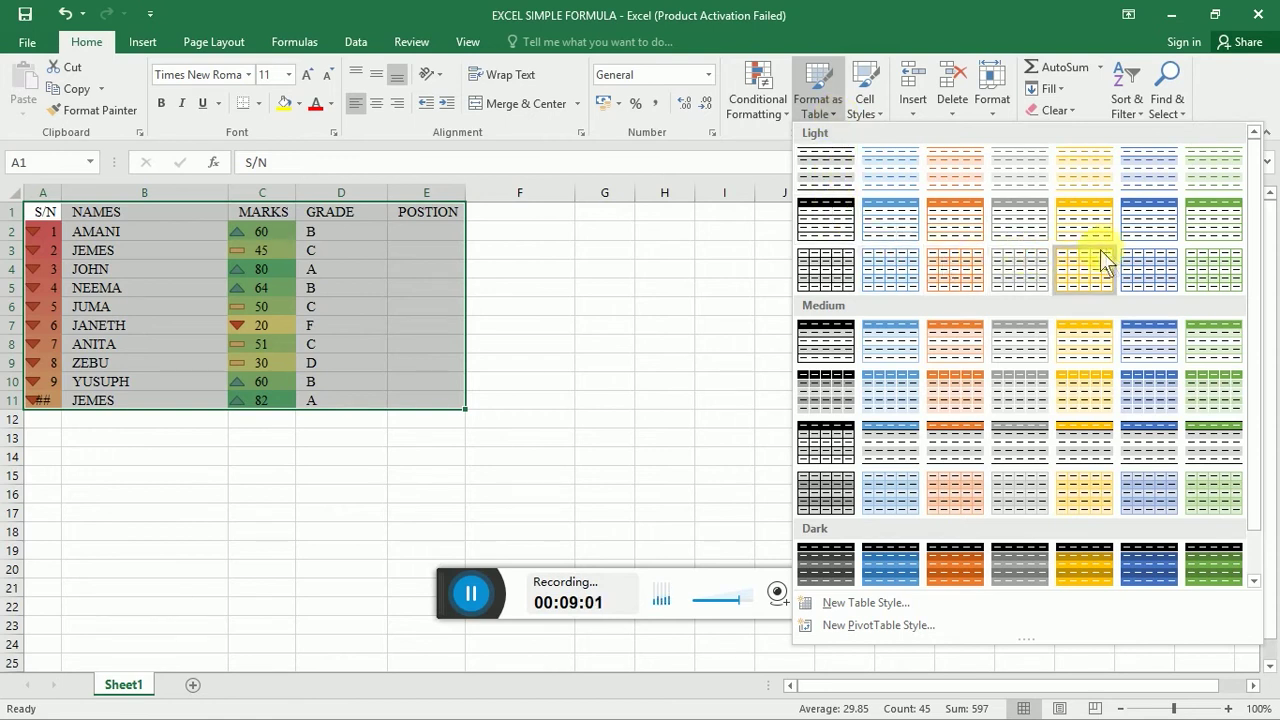
pyautogui.click(1142, 565)
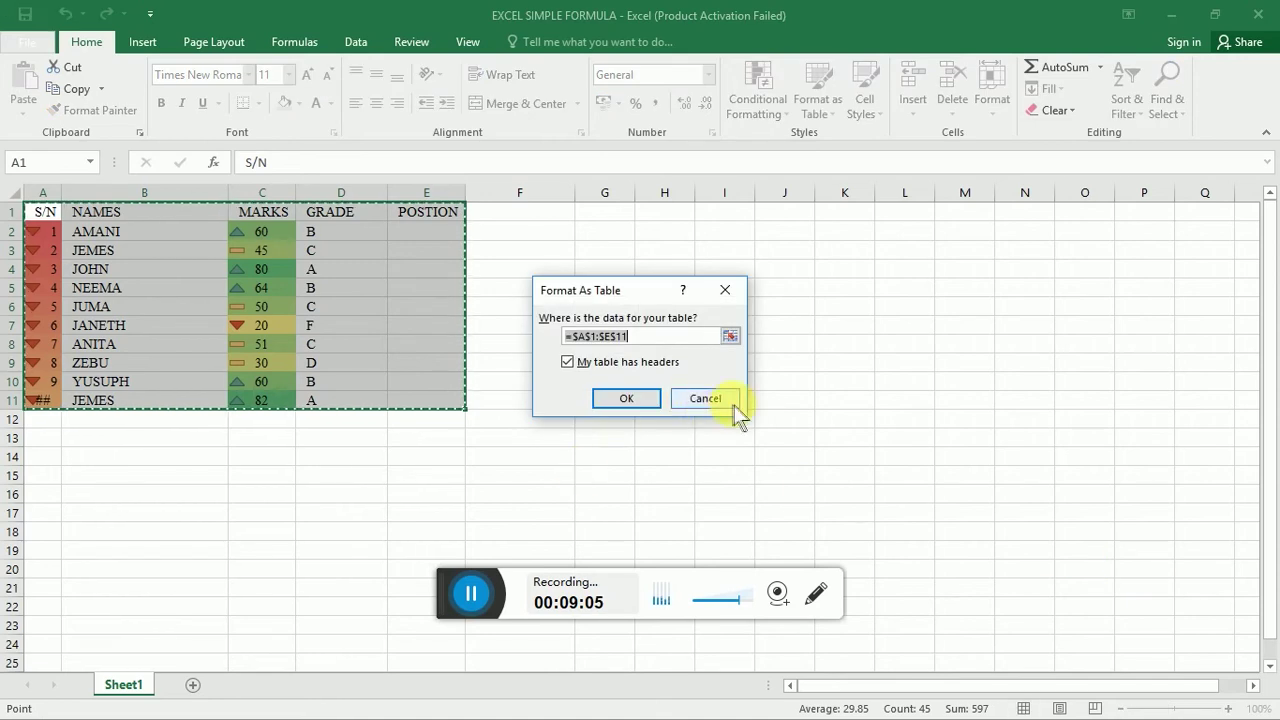
pyautogui.click(625, 398)
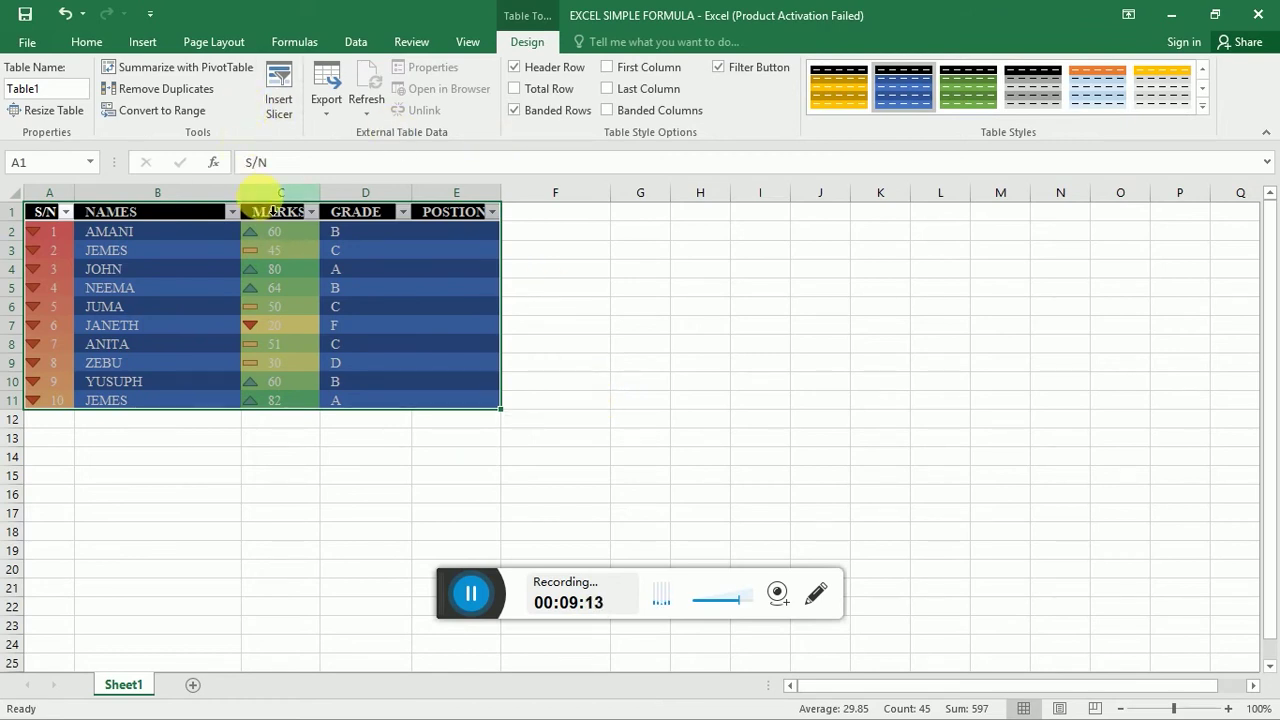
pyautogui.click(64, 16)
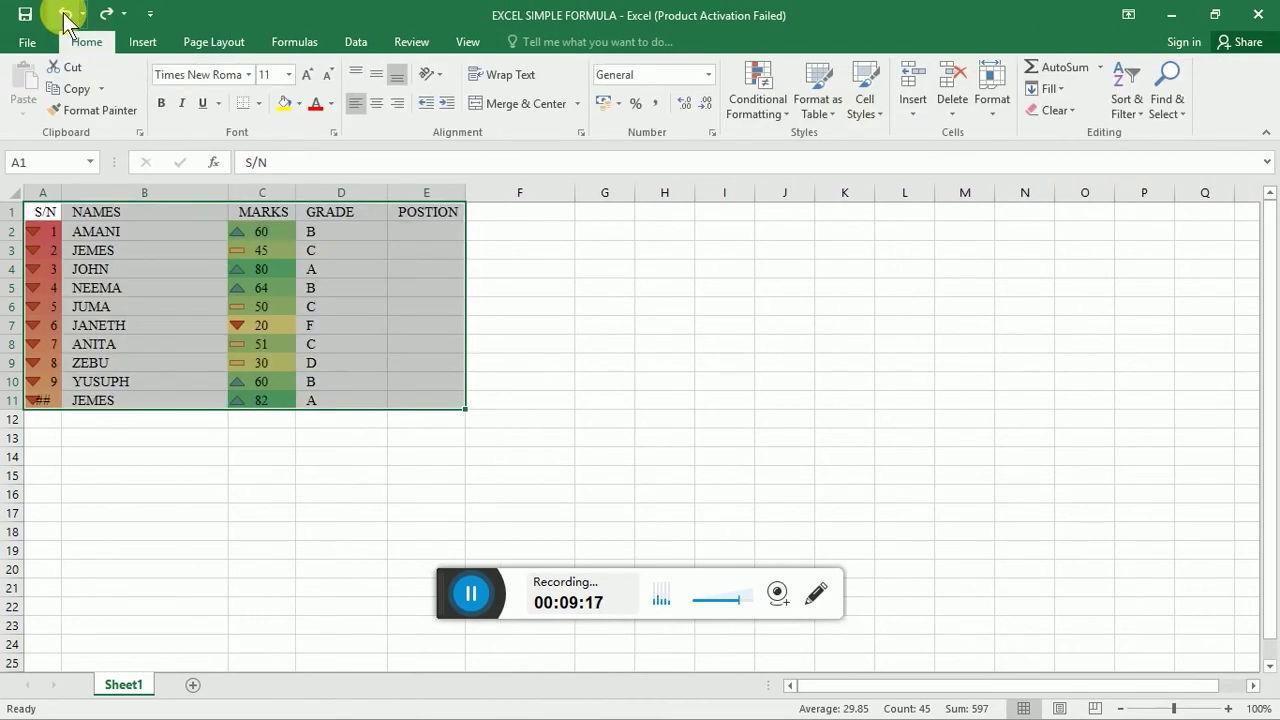
pyautogui.click(883, 115)
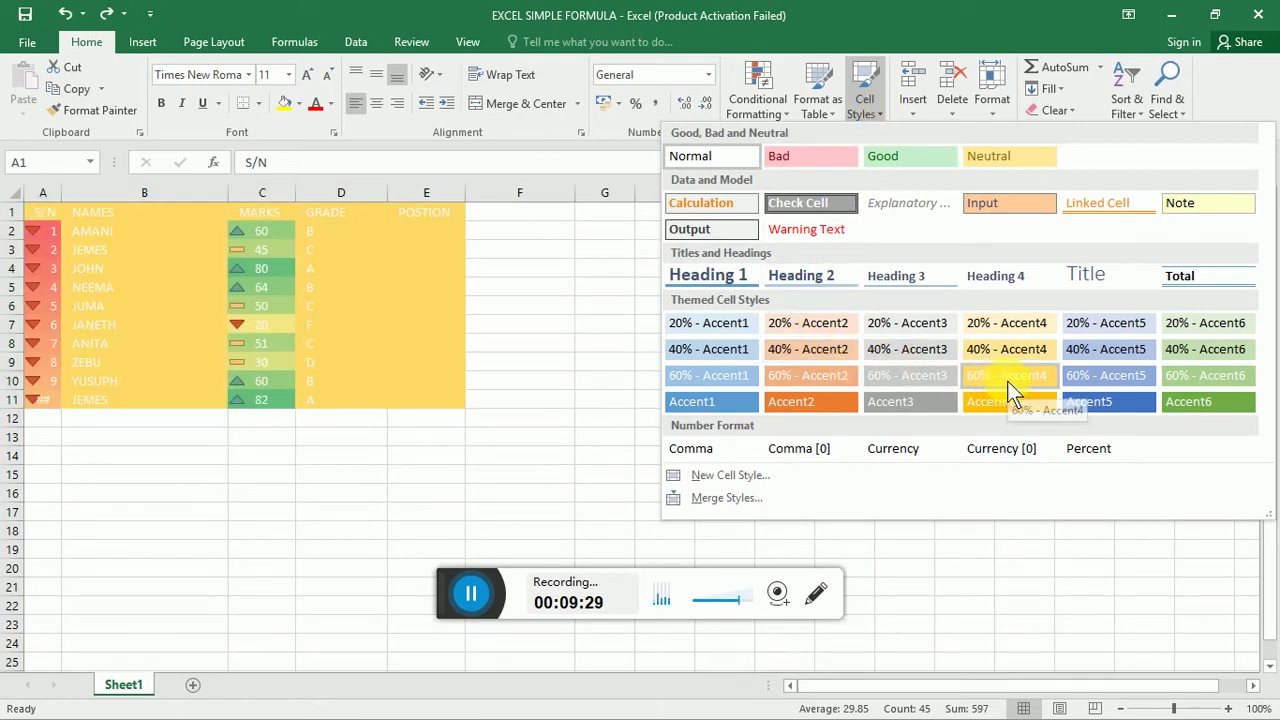
# Apply the 60% - Accent4 cell style to the table A1:E11
pyautogui.click(1003, 408)
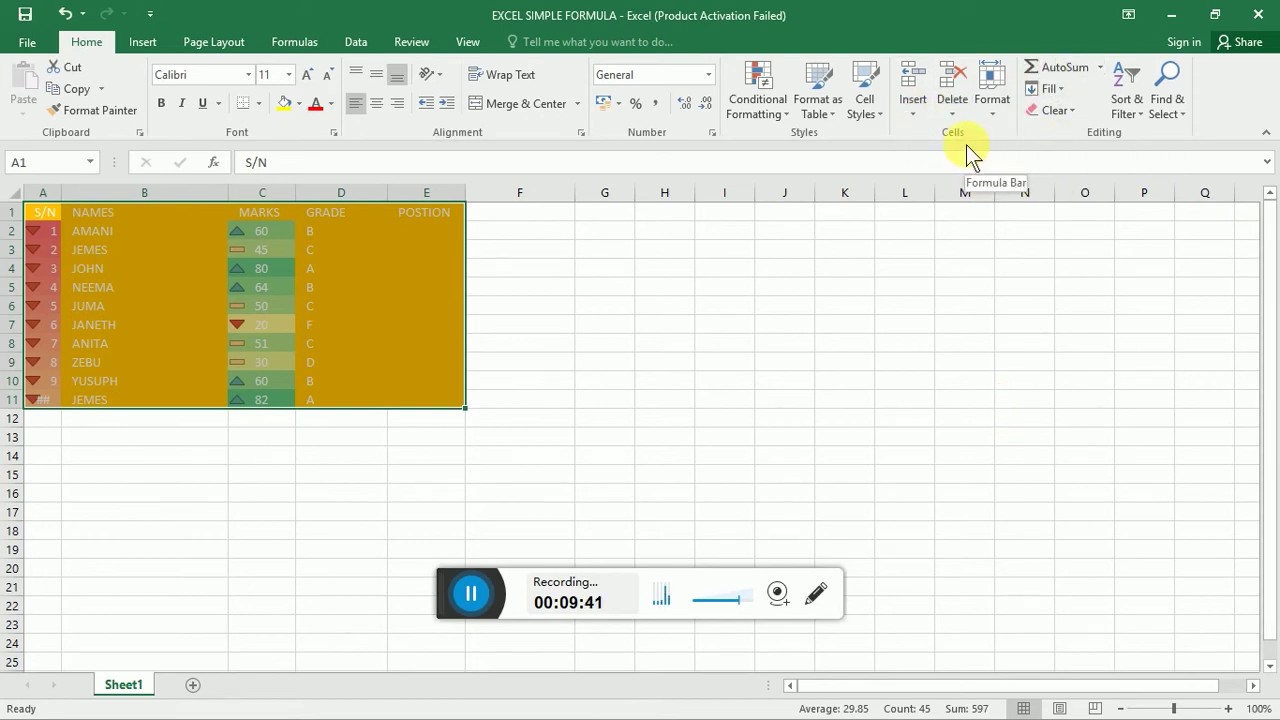
# Open and dismiss the Insert options, then select cells B2, B1 and C1 in turn
pyautogui.click(914, 111)
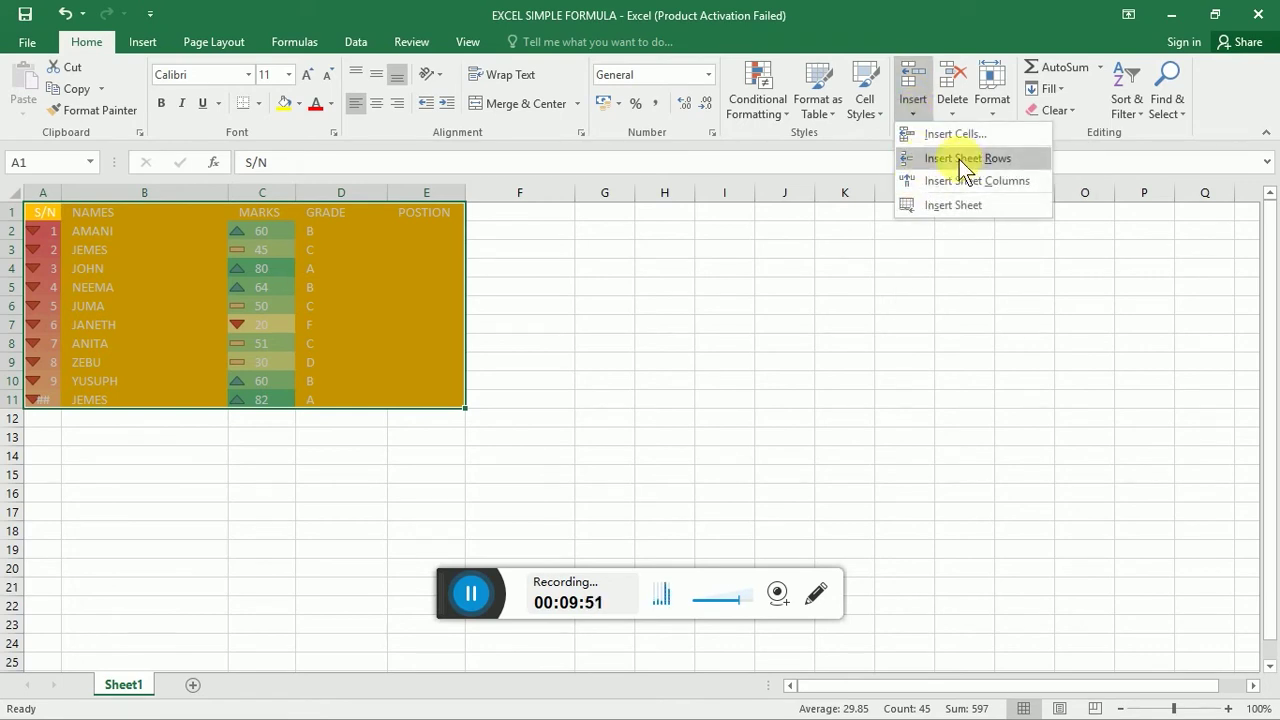
pyautogui.click(597, 431)
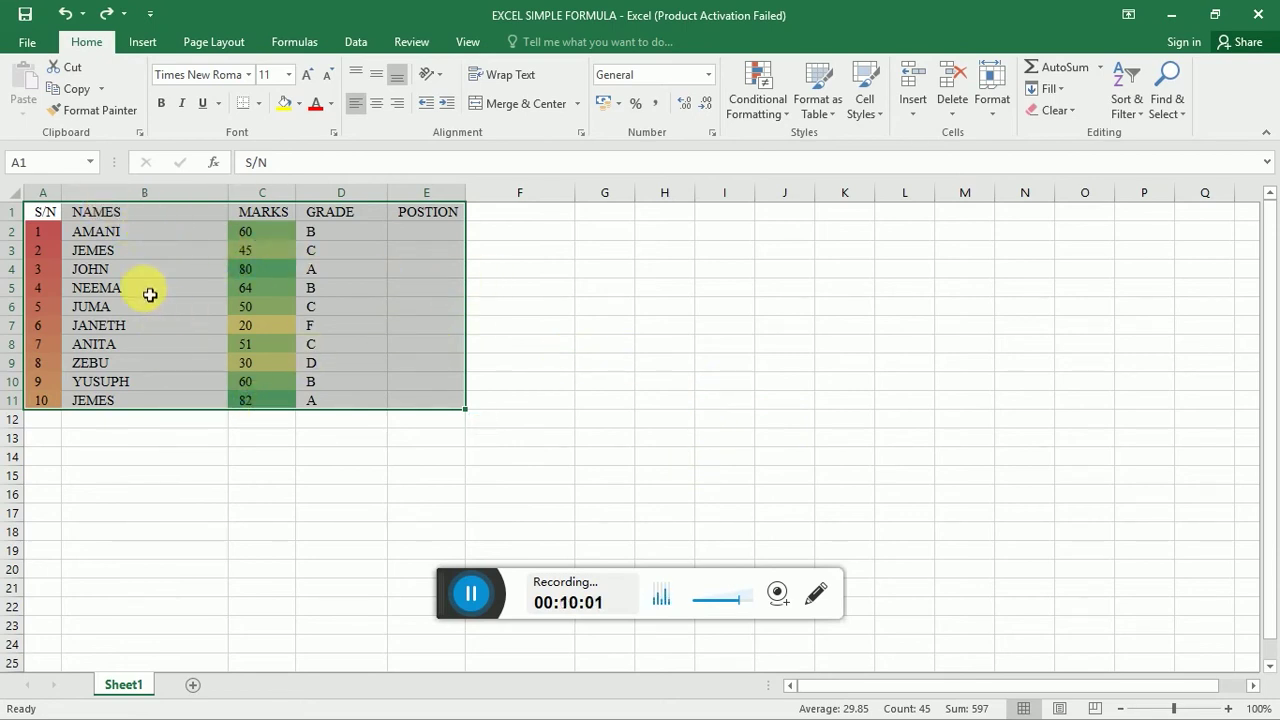
pyautogui.click(584, 333)
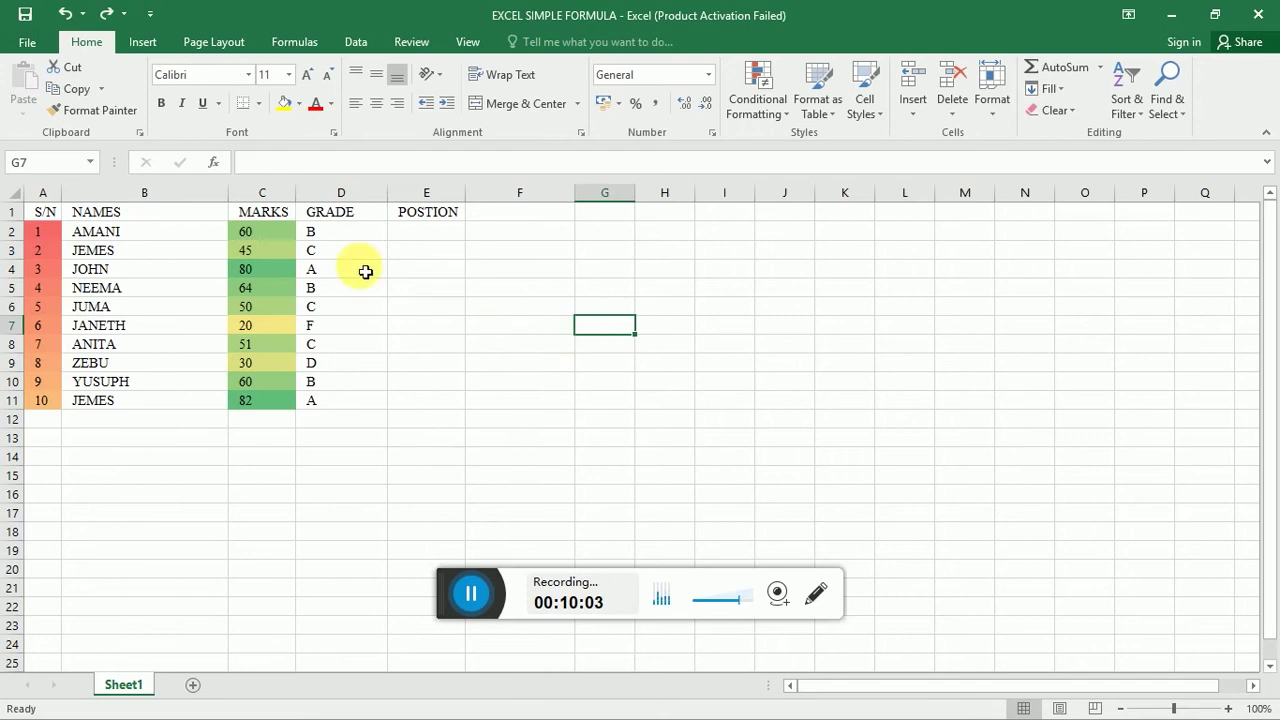
pyautogui.click(175, 231)
pyautogui.click(169, 219)
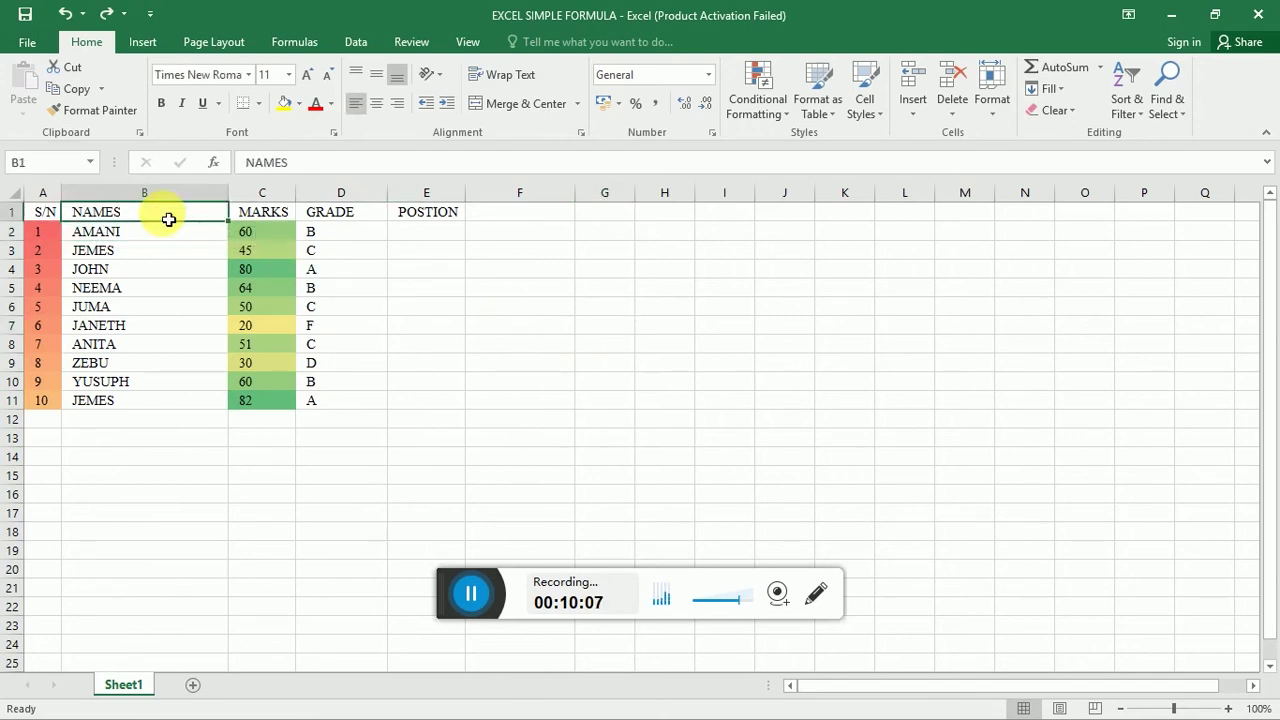
pyautogui.click(257, 211)
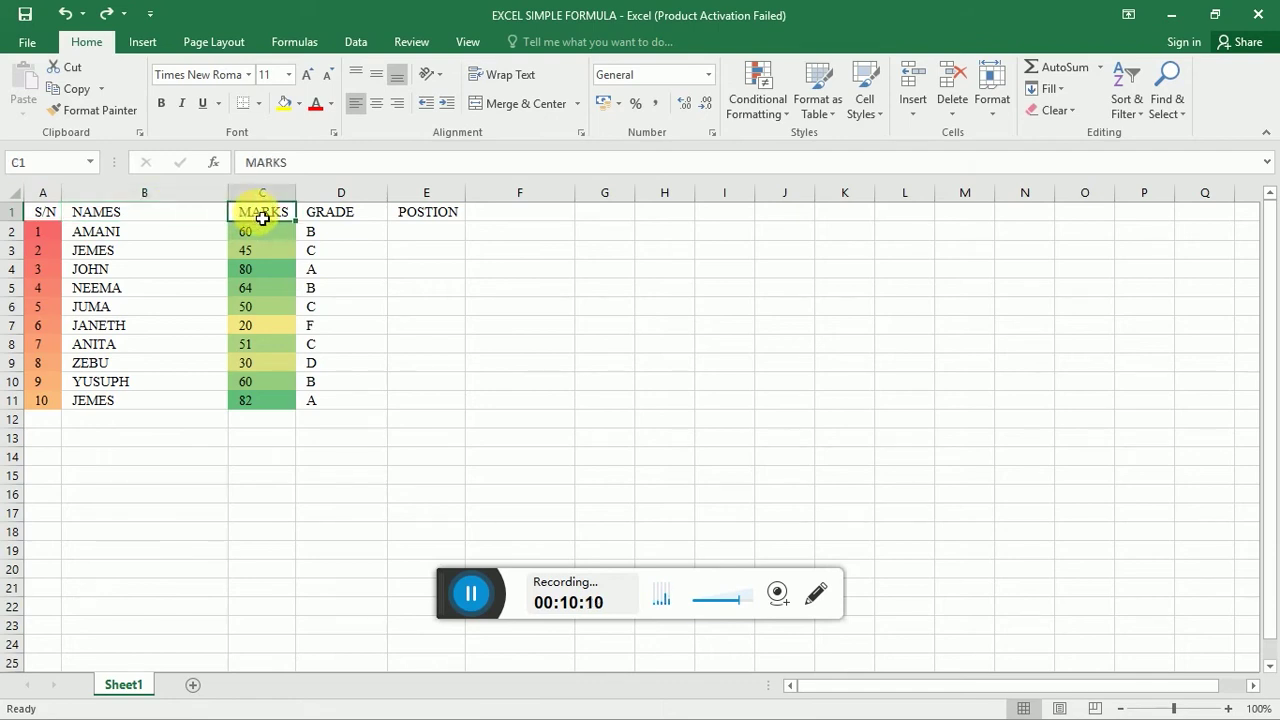
pyautogui.click(131, 215)
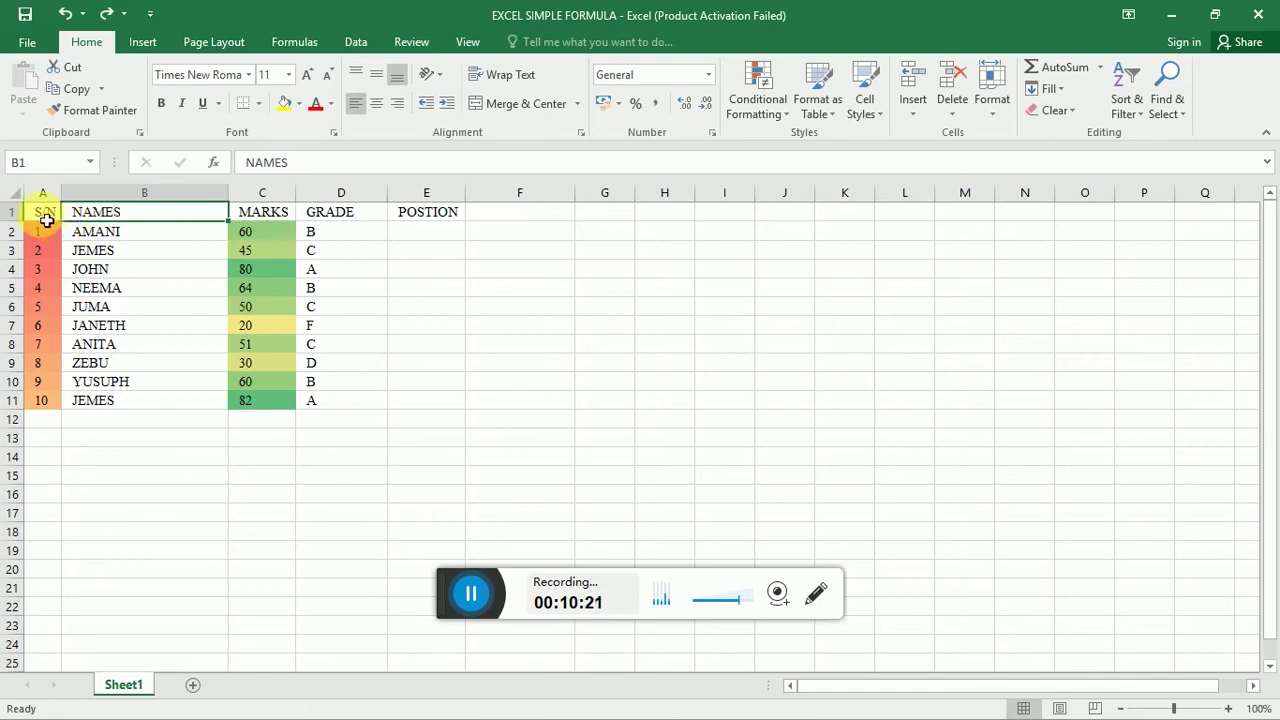
pyautogui.click(271, 218)
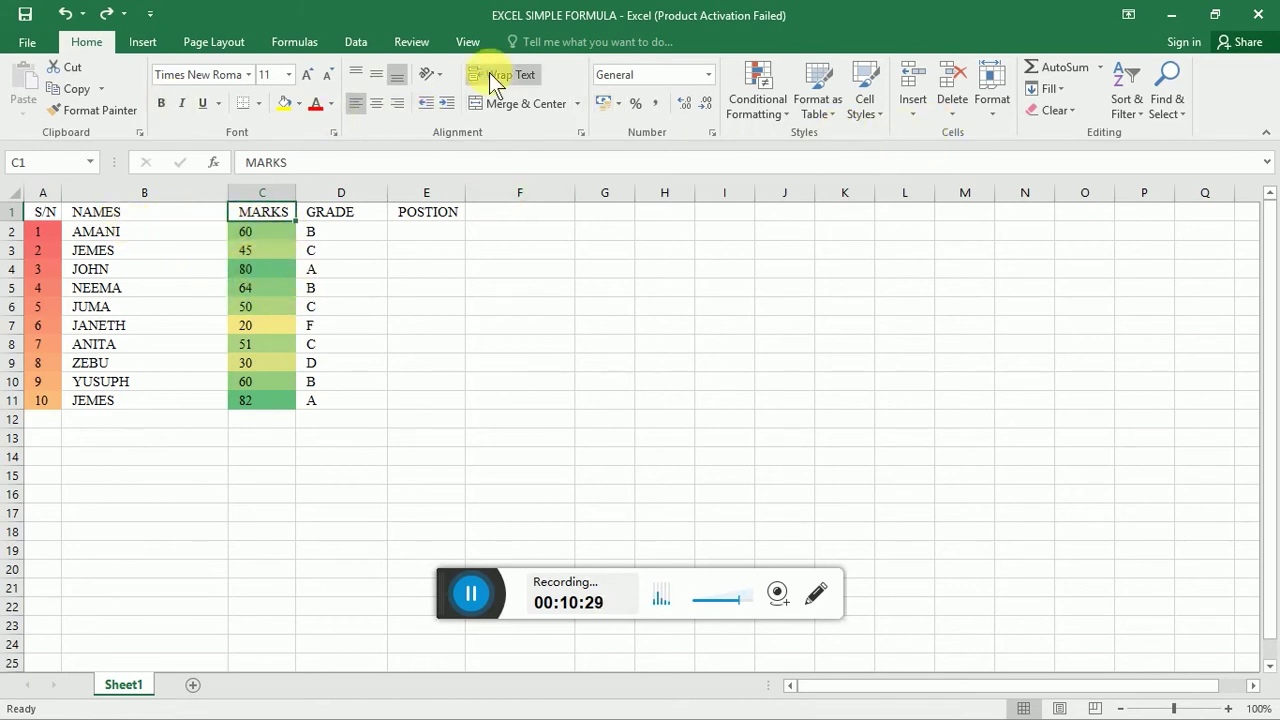
# Insert a sheet row above the table, then undo it with Ctrl+Z
pyautogui.click(918, 113)
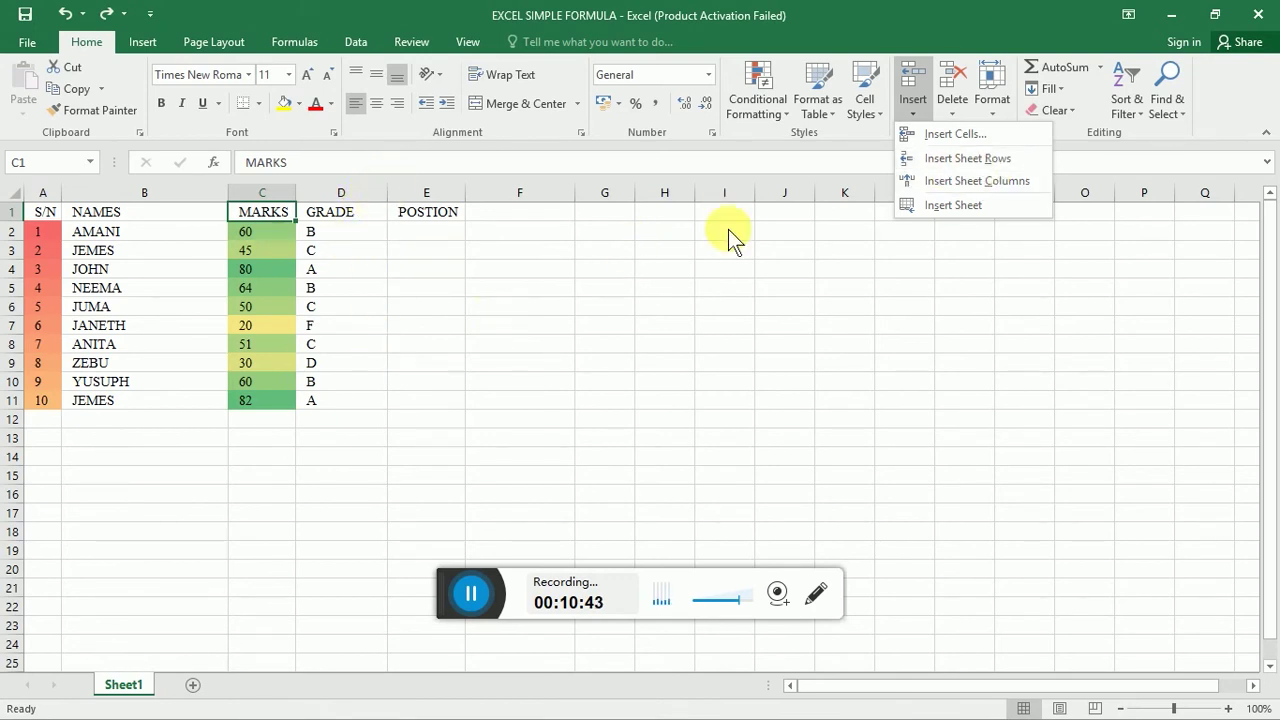
pyautogui.click(936, 162)
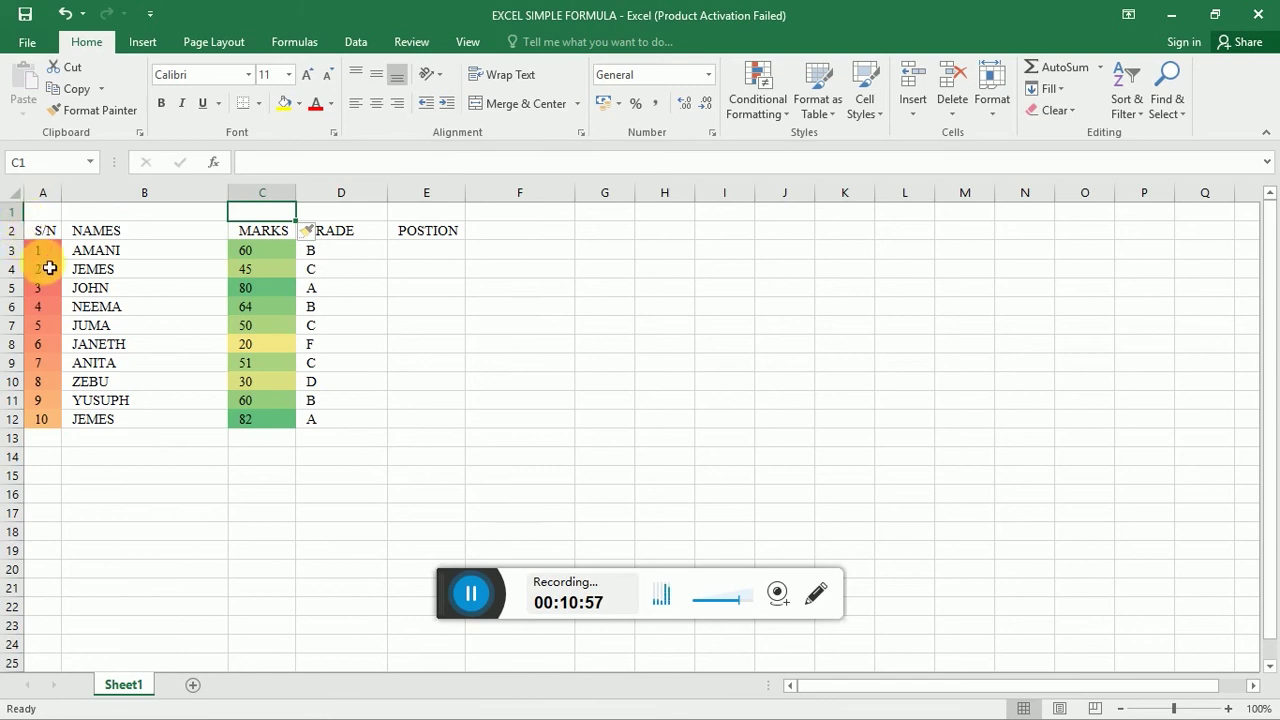
pyautogui.hotkey('ctrl', 'z')
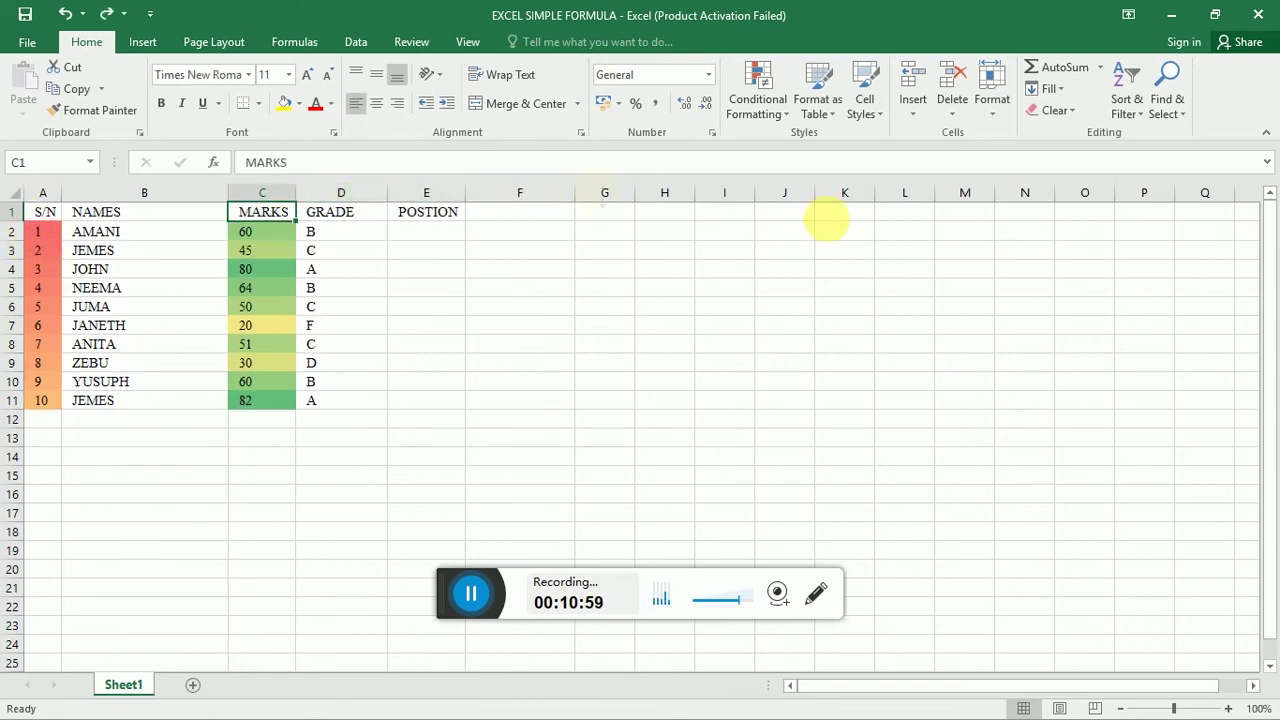
pyautogui.click(906, 108)
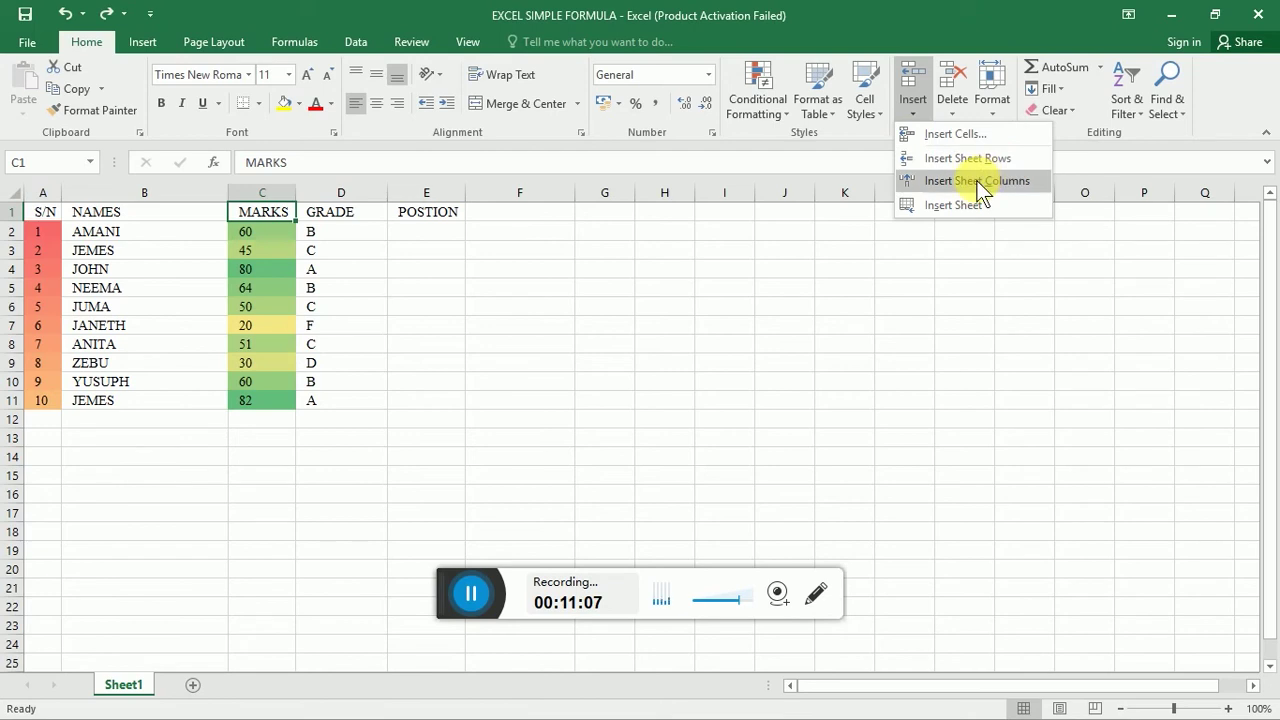
pyautogui.click(977, 181)
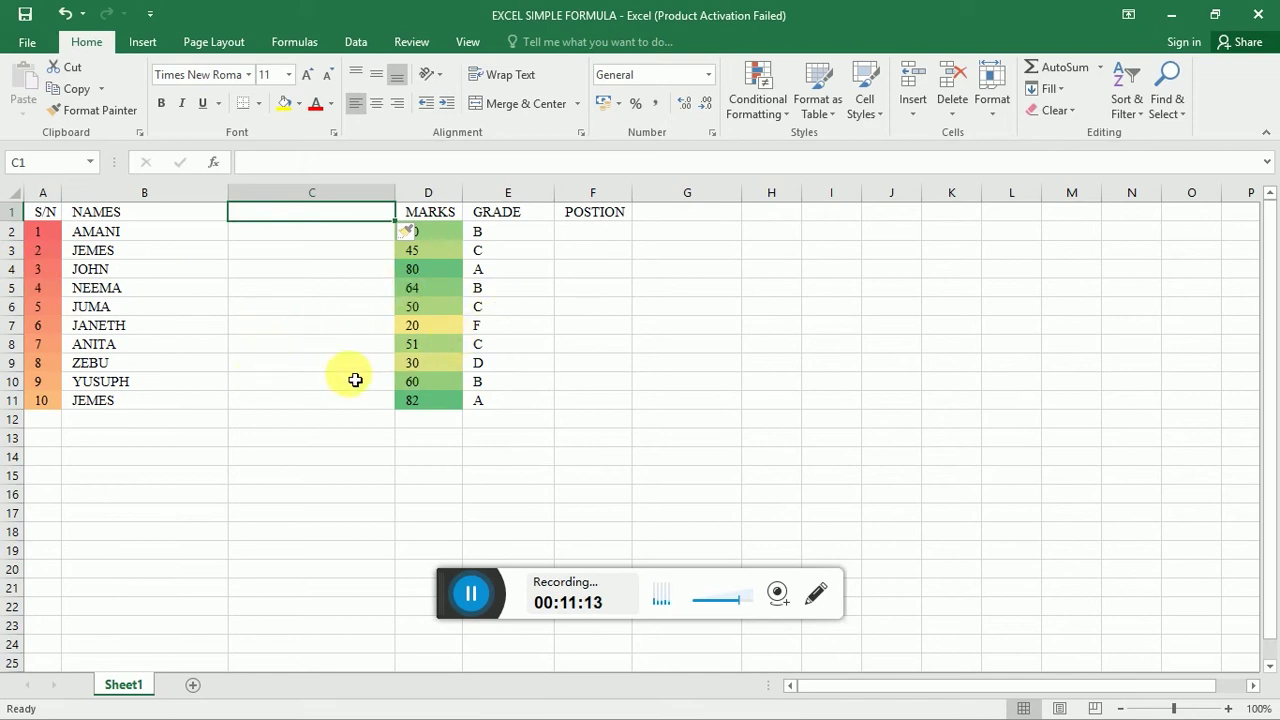
pyautogui.write('SEX')
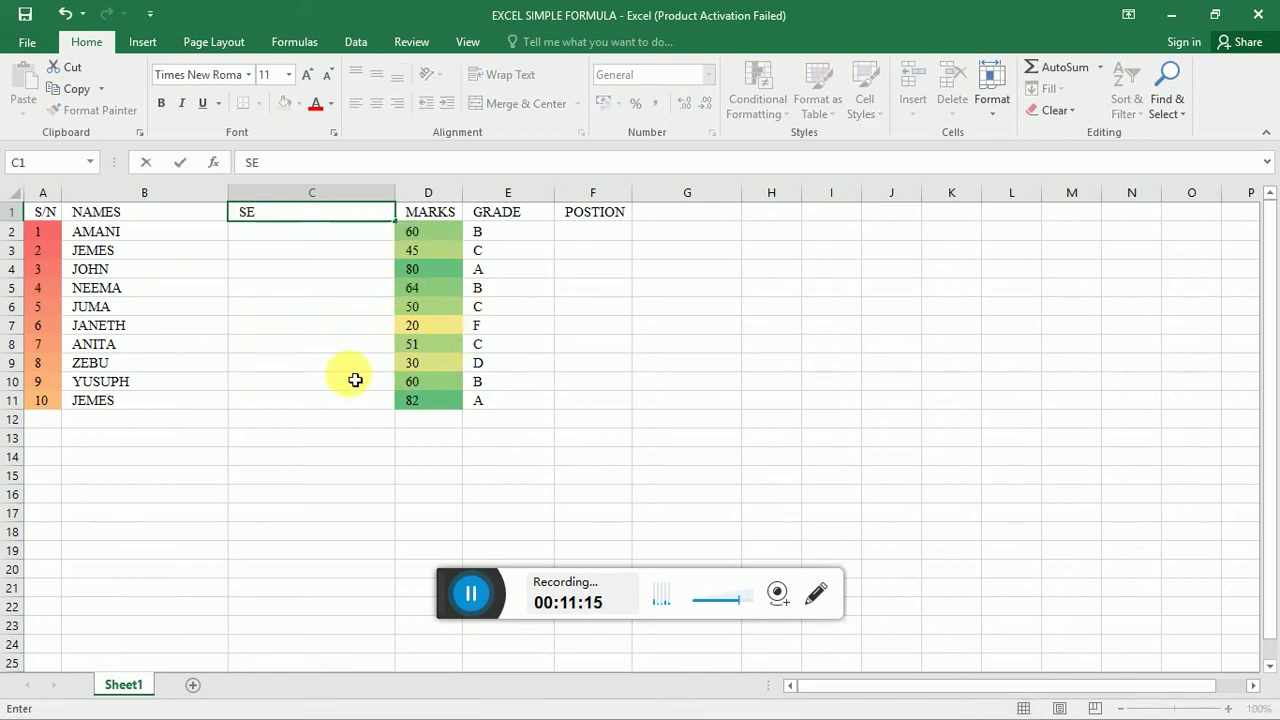
pyautogui.click(248, 237)
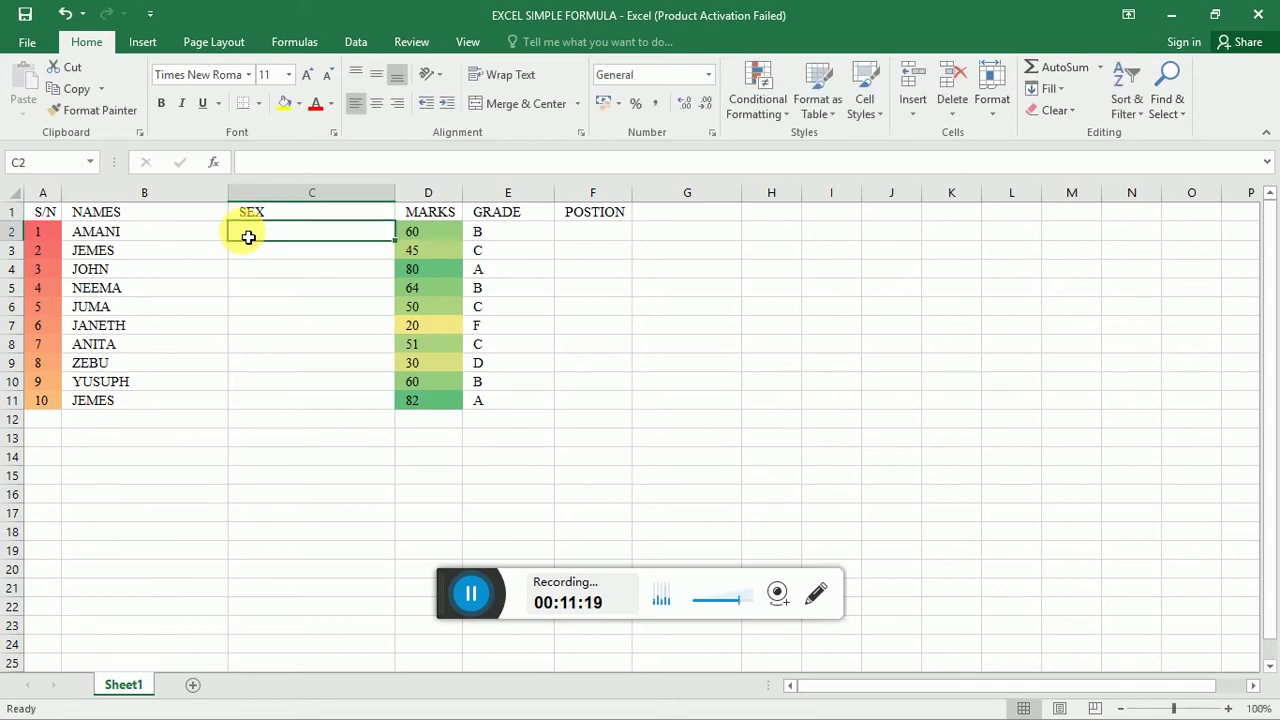
pyautogui.hotkey('ctrl', 'z')
pyautogui.hotkey('ctrl', 'z')
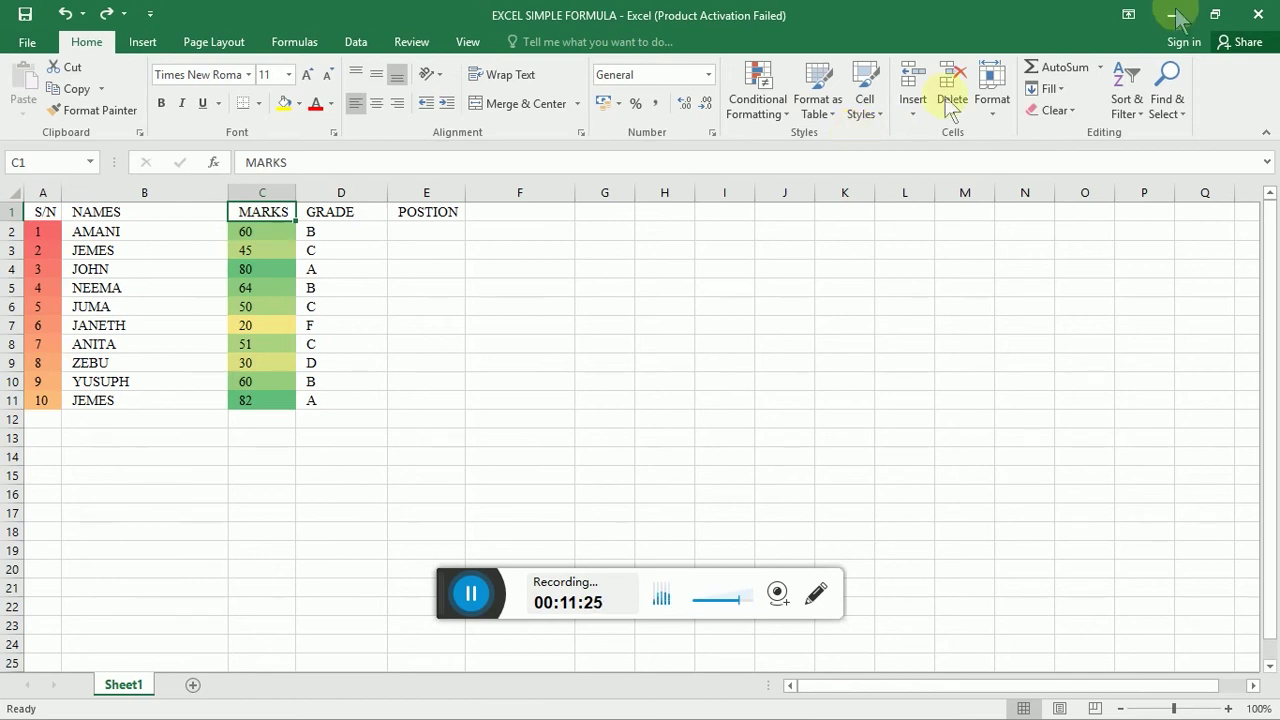
# Insert an empty column before the MARKS column
pyautogui.click(959, 118)
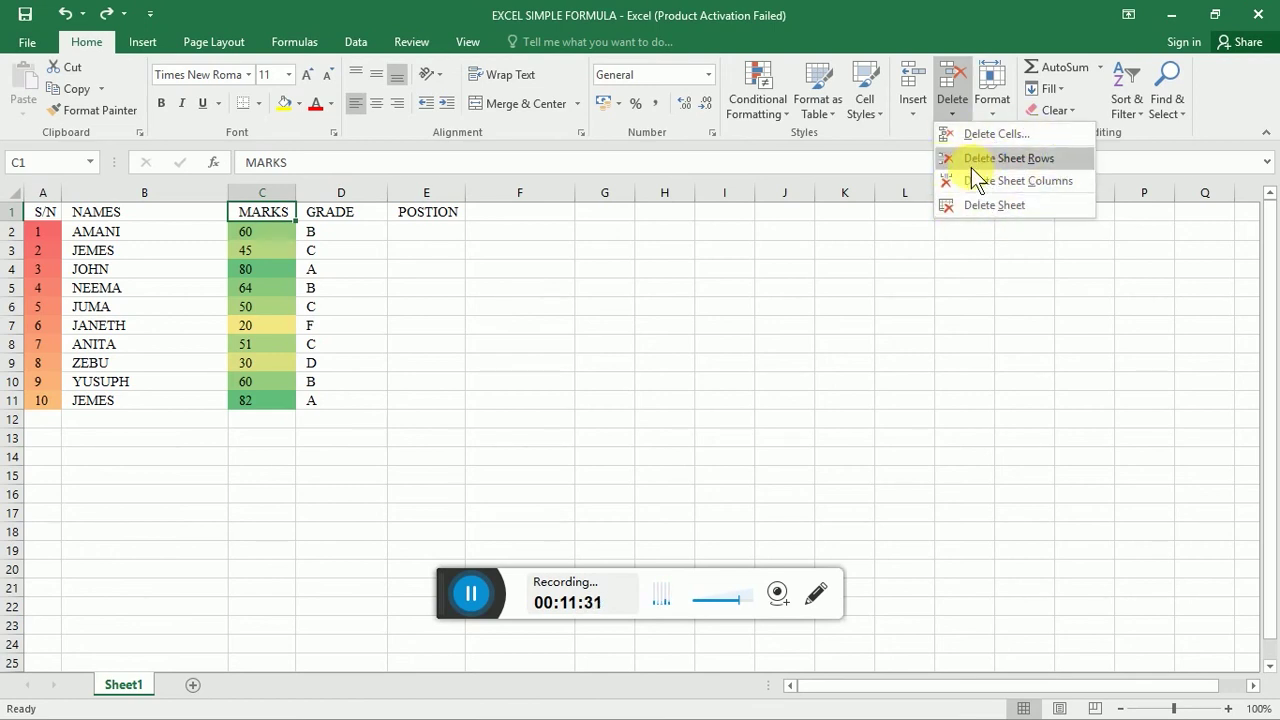
pyautogui.click(911, 108)
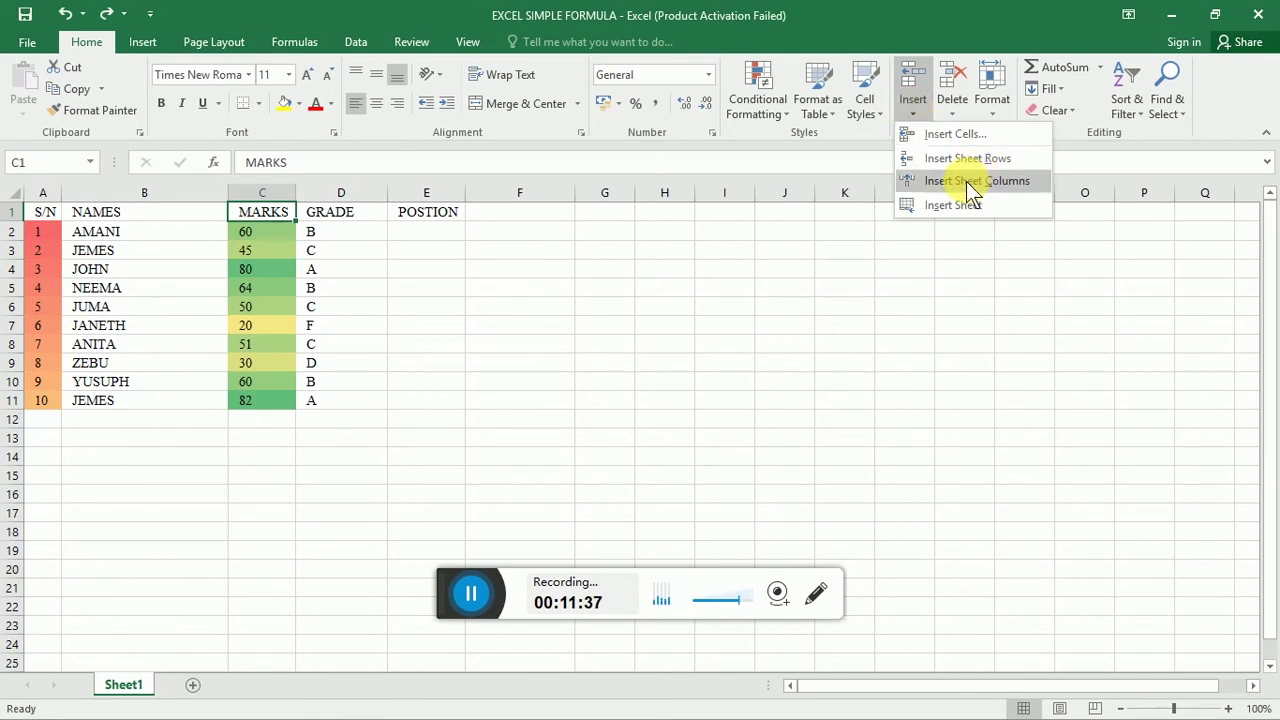
pyautogui.click(966, 181)
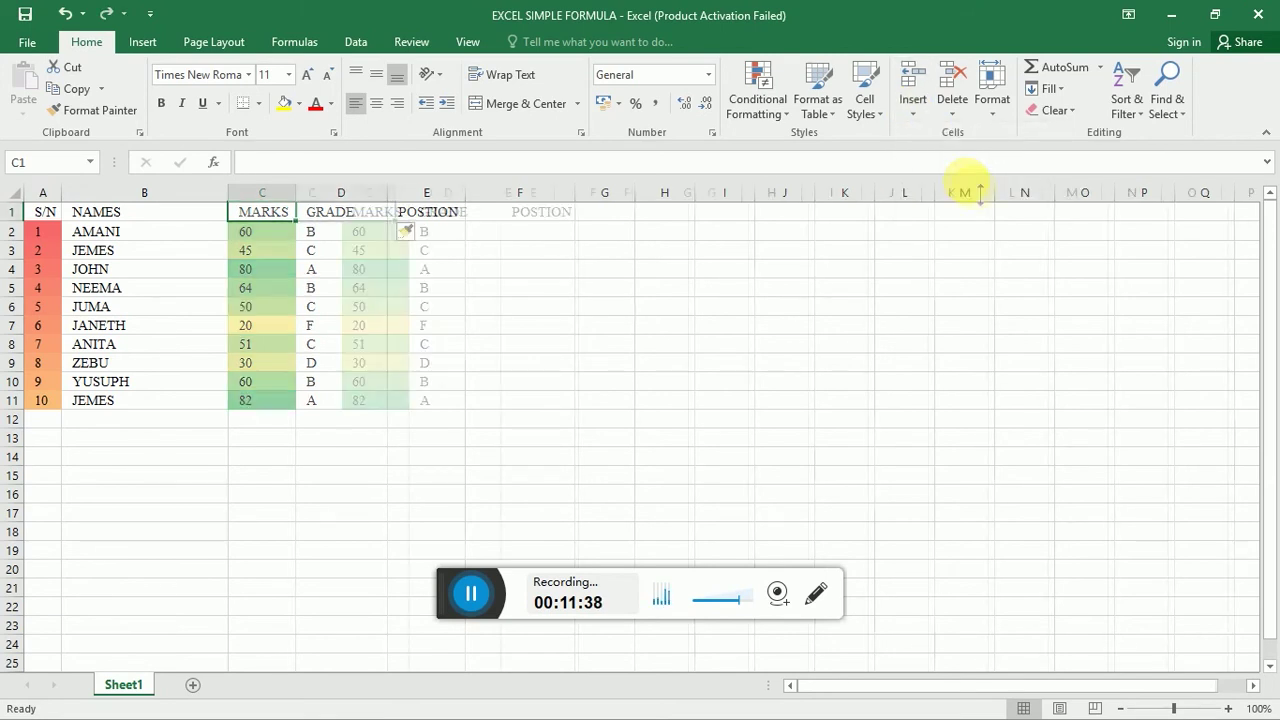
# Delete the empty column C again and bring up the Format cell-size and sheet options
pyautogui.click(955, 108)
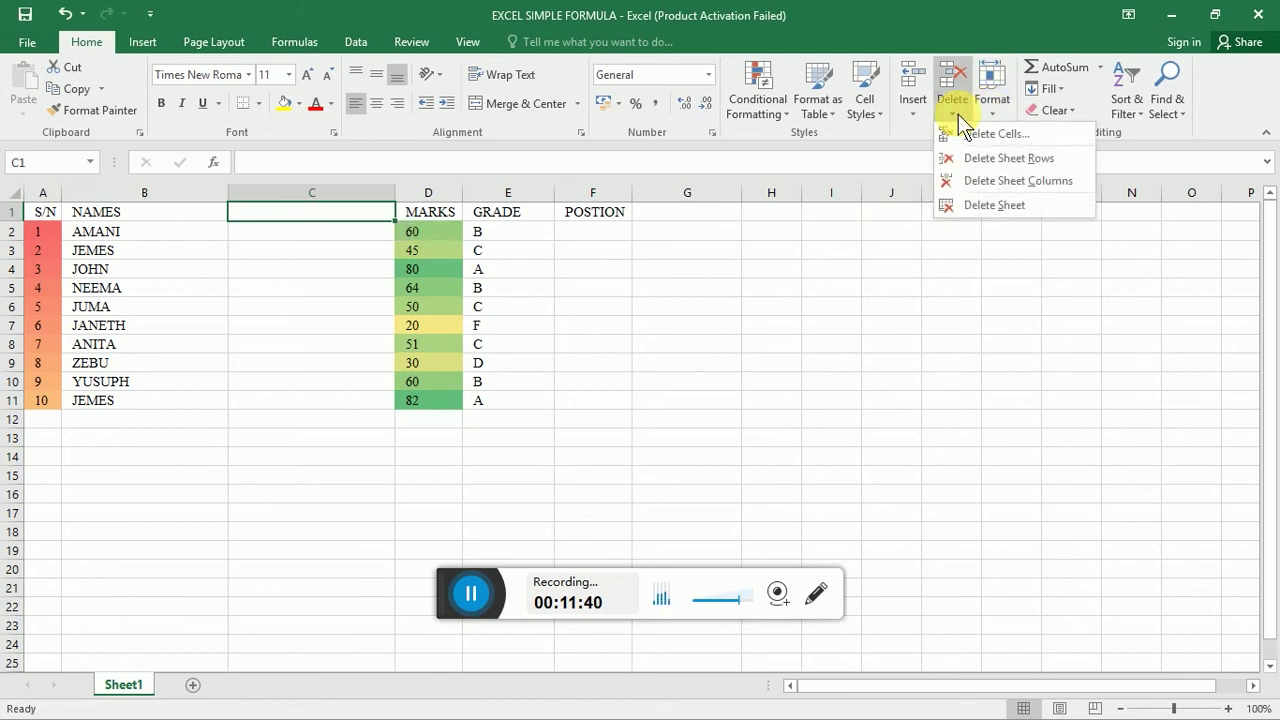
pyautogui.click(963, 181)
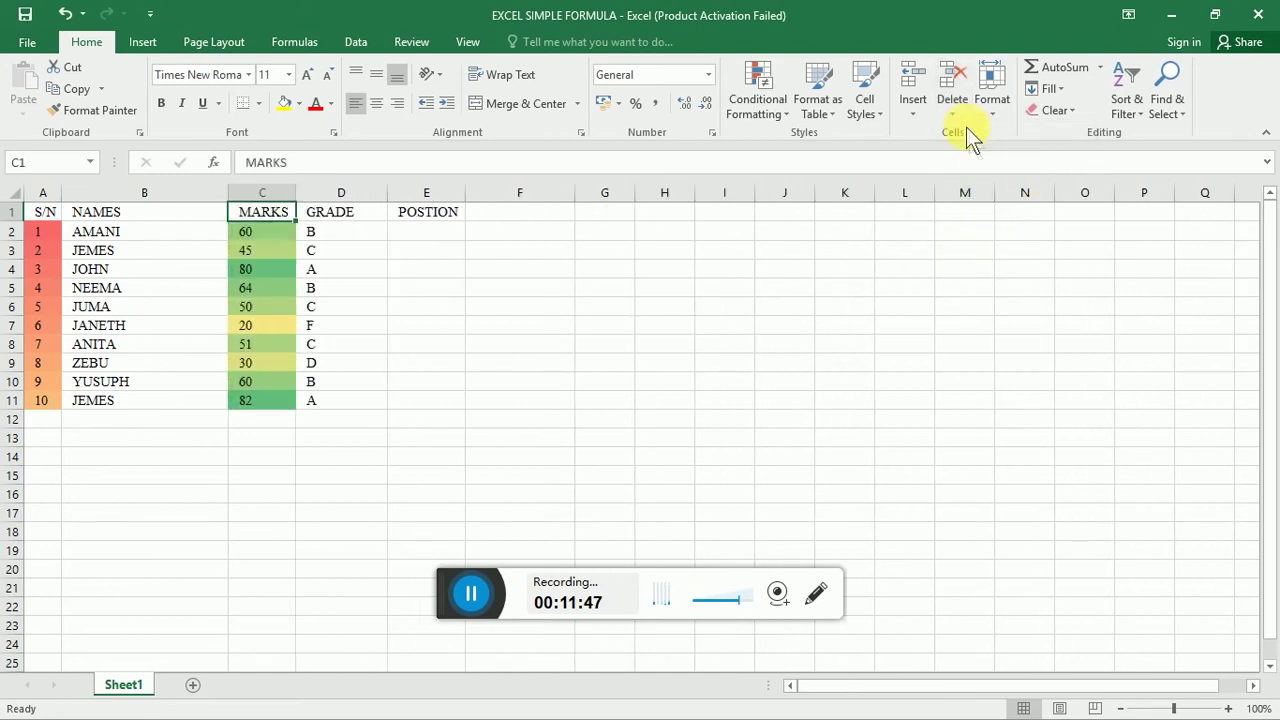
pyautogui.click(991, 120)
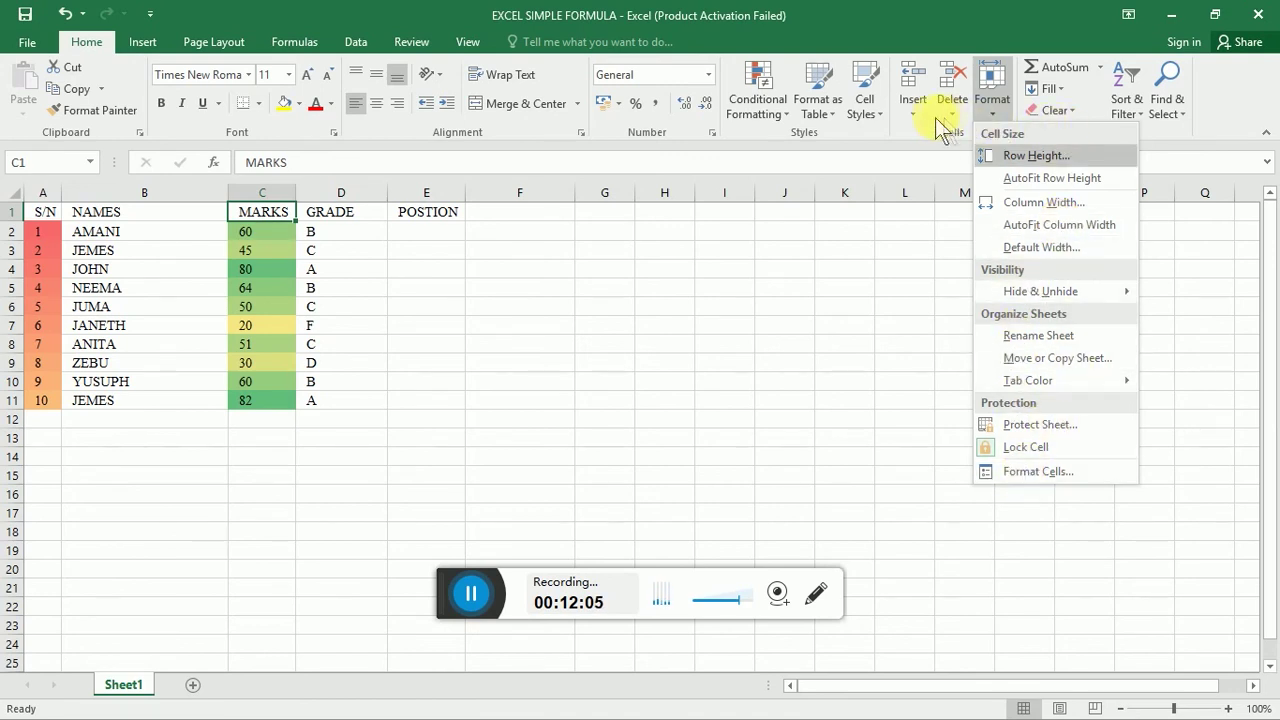
pyautogui.click(910, 123)
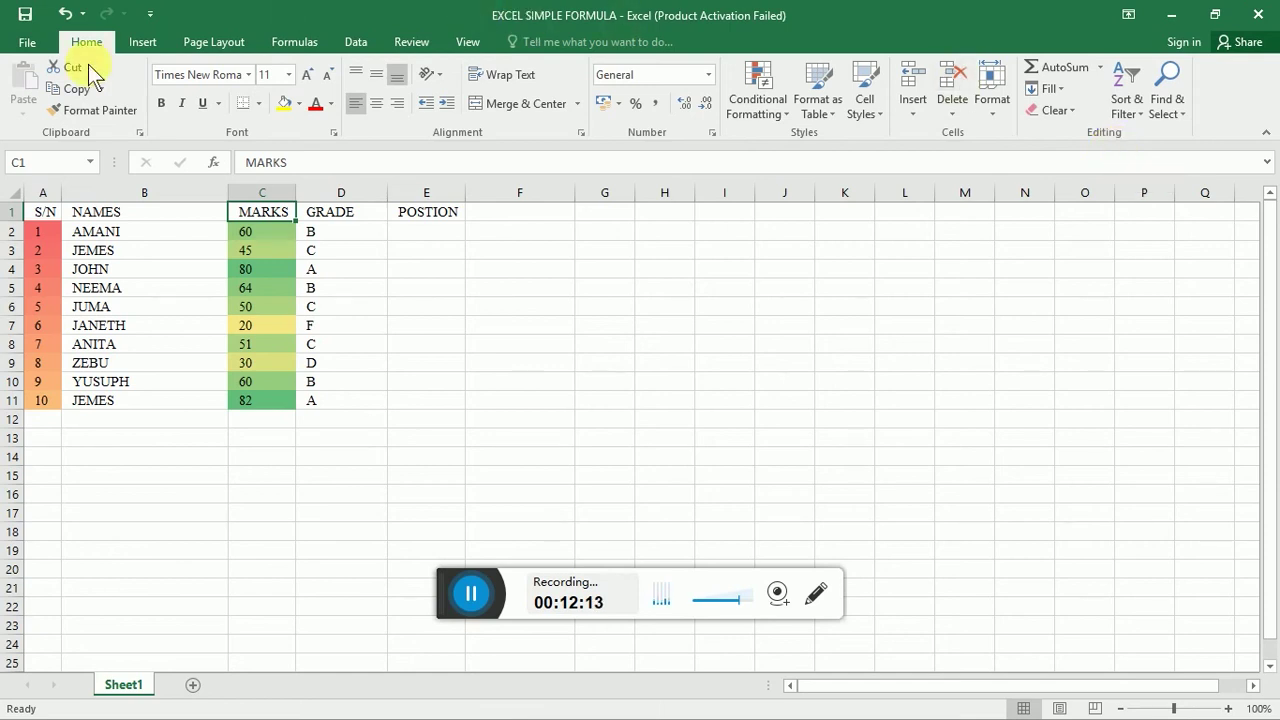
pyautogui.click(1101, 66)
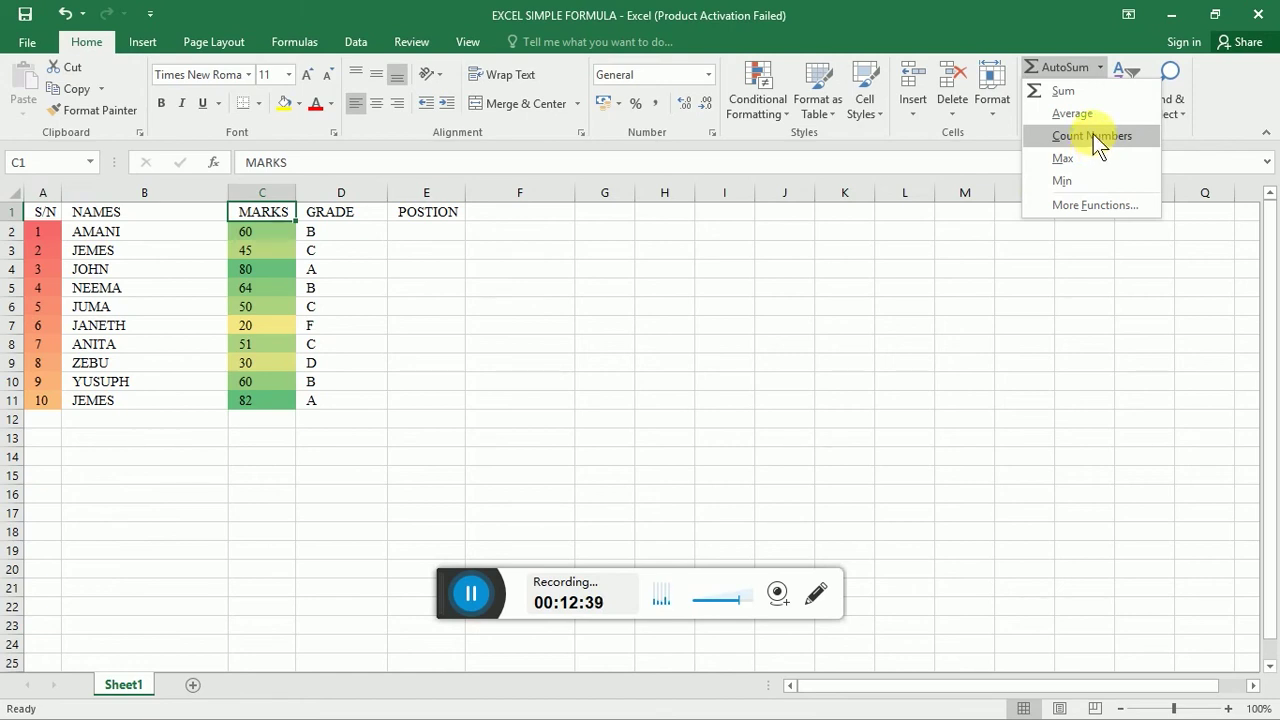
pyautogui.click(996, 135)
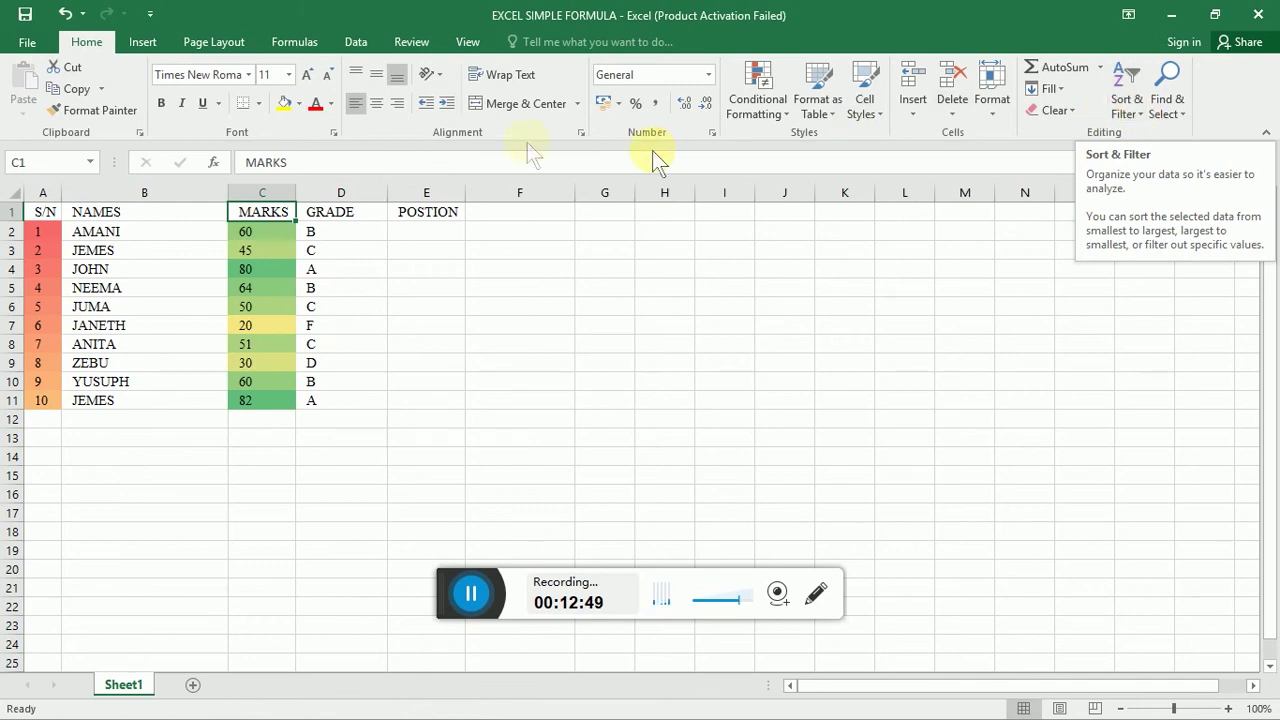
# Sort NAMES (B1:B11) A to Z, expanding the selection so marks and grades move with each student
pyautogui.click(131, 236)
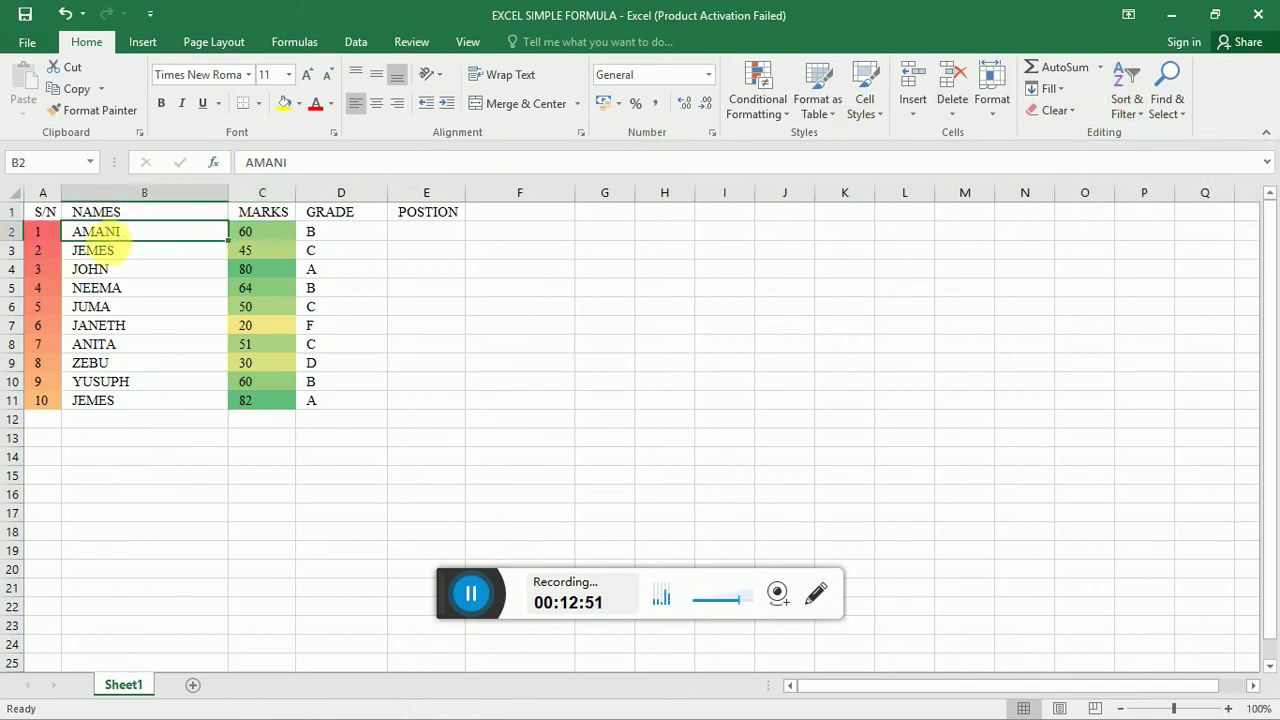
pyautogui.click(164, 216)
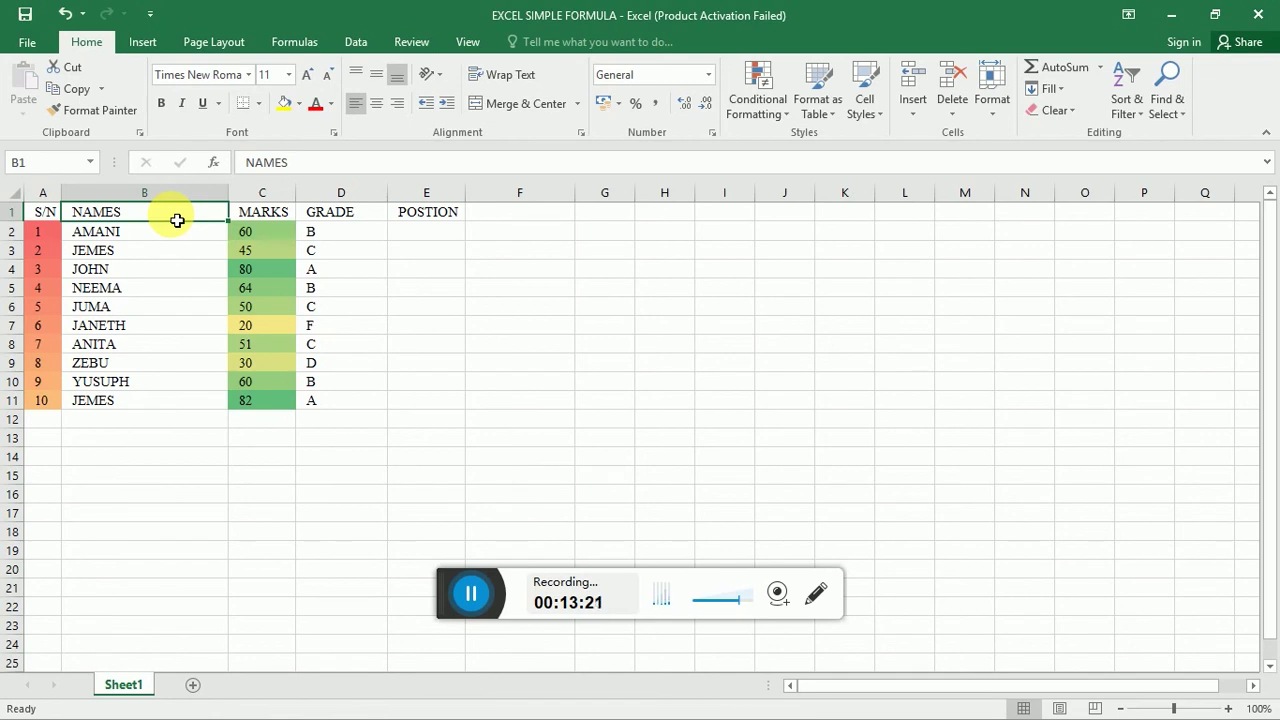
pyautogui.moveTo(177, 220); pyautogui.dragTo(185, 398)
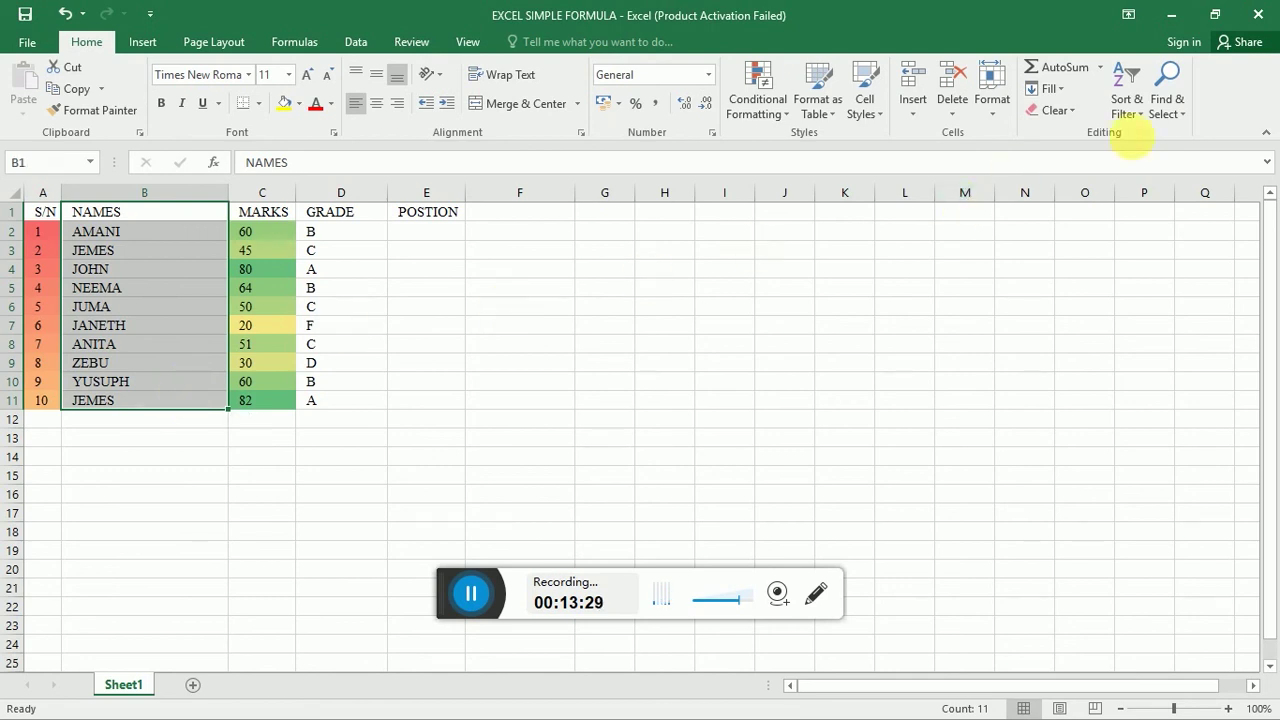
pyautogui.click(1140, 123)
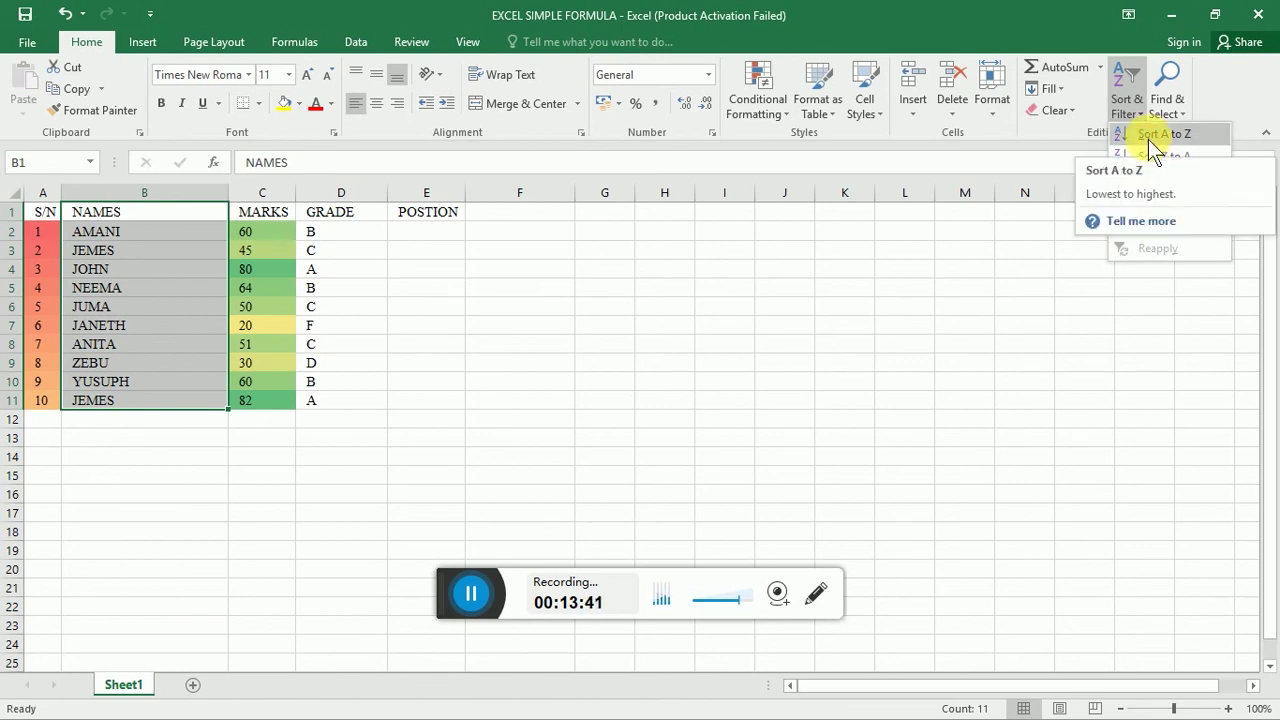
pyautogui.click(1150, 140)
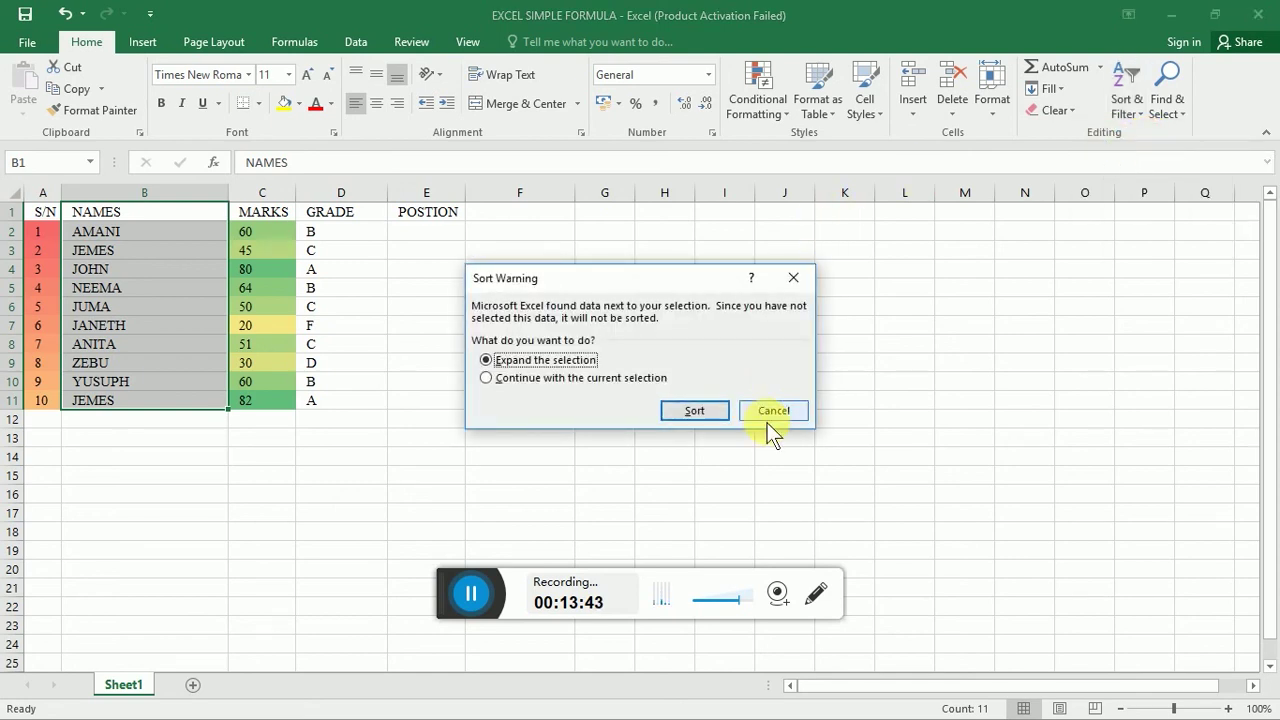
pyautogui.click(681, 413)
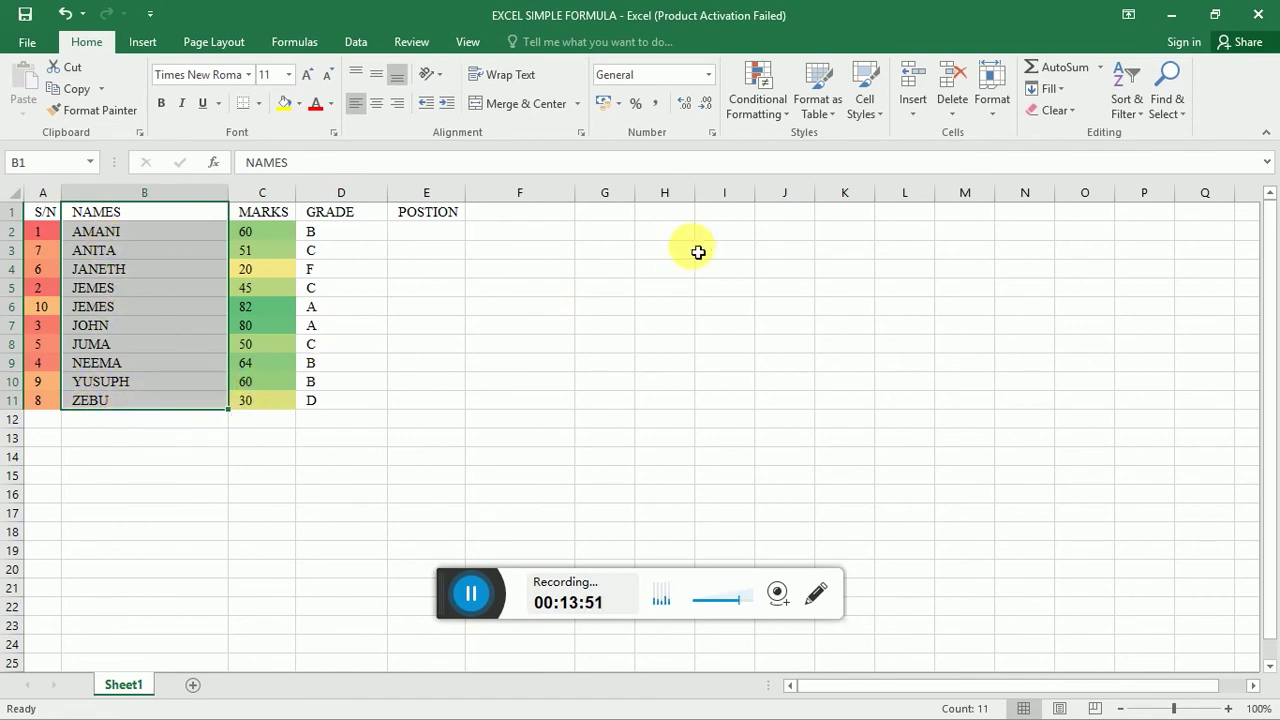
pyautogui.click(282, 240)
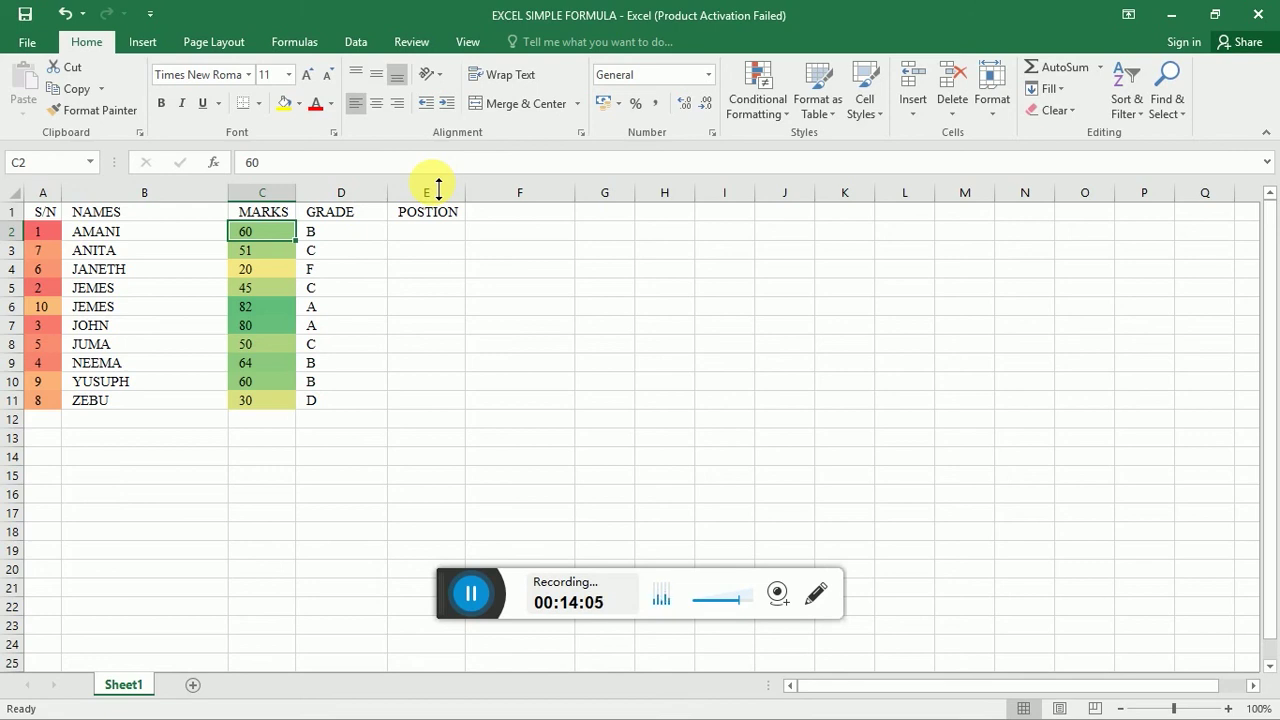
pyautogui.click(272, 212)
pyautogui.click(86, 240)
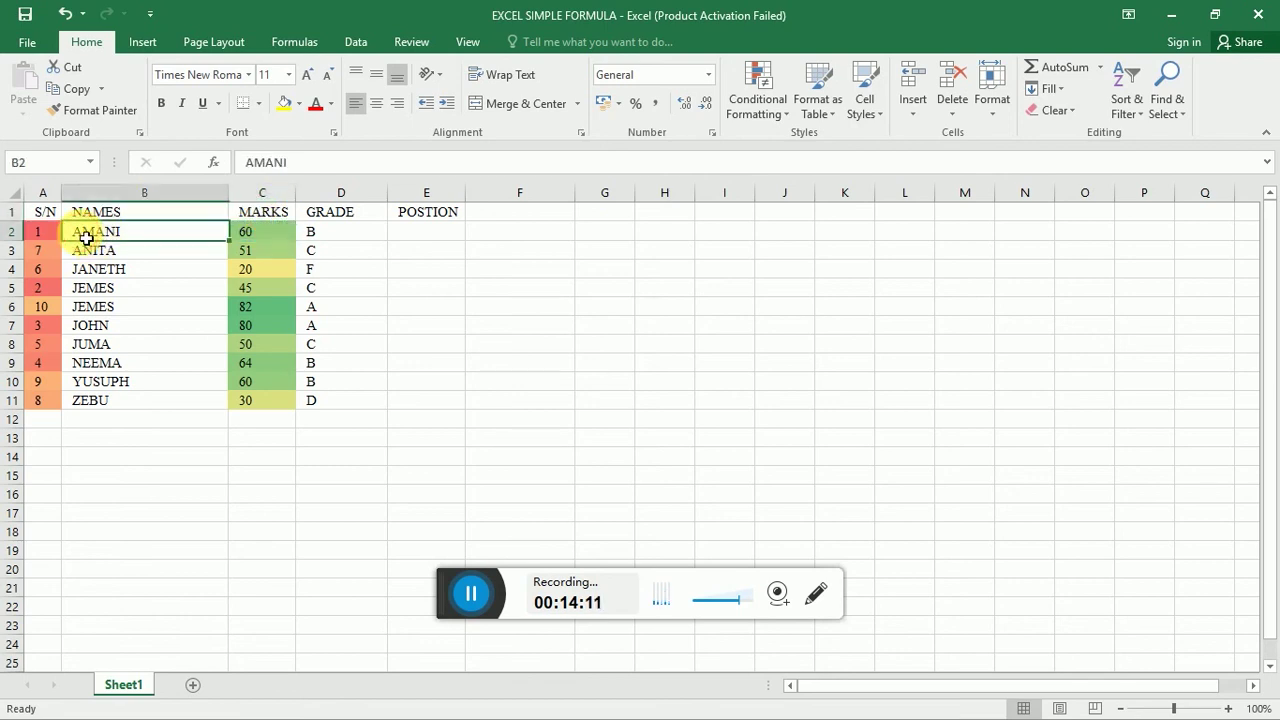
pyautogui.moveTo(241, 244); pyautogui.dragTo(312, 408)
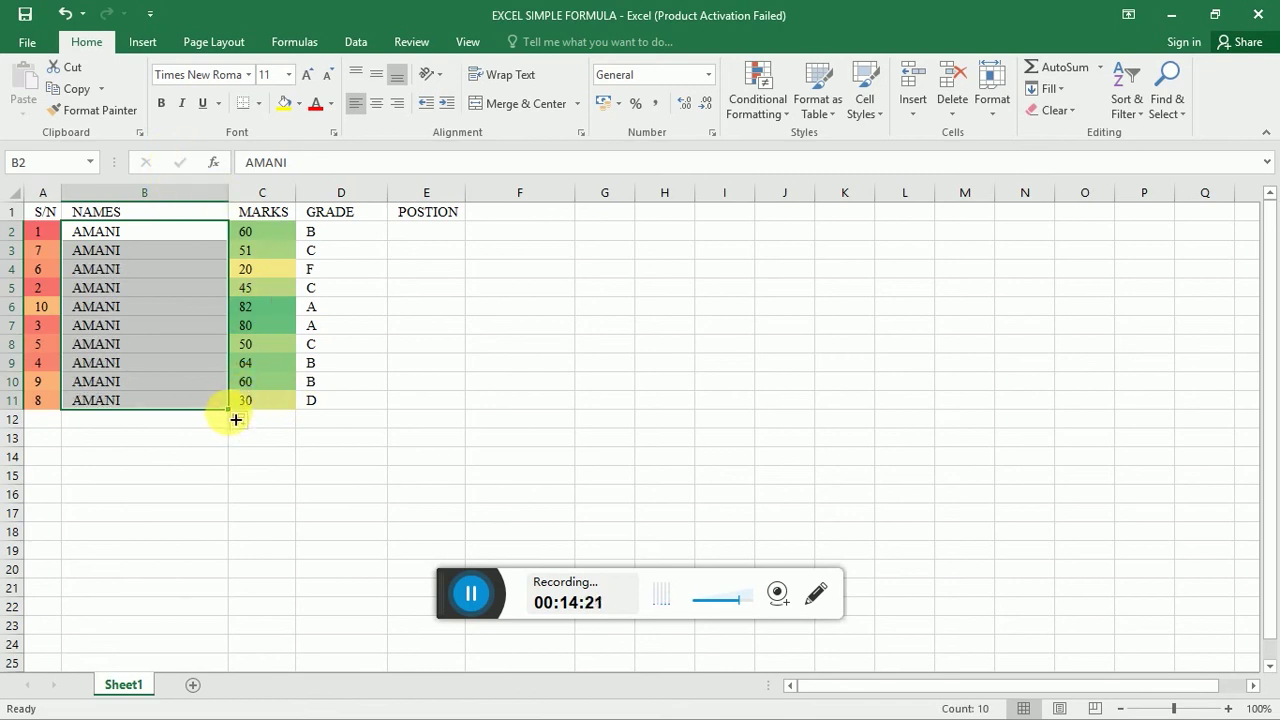
pyautogui.moveTo(234, 417); pyautogui.dragTo(300, 414)
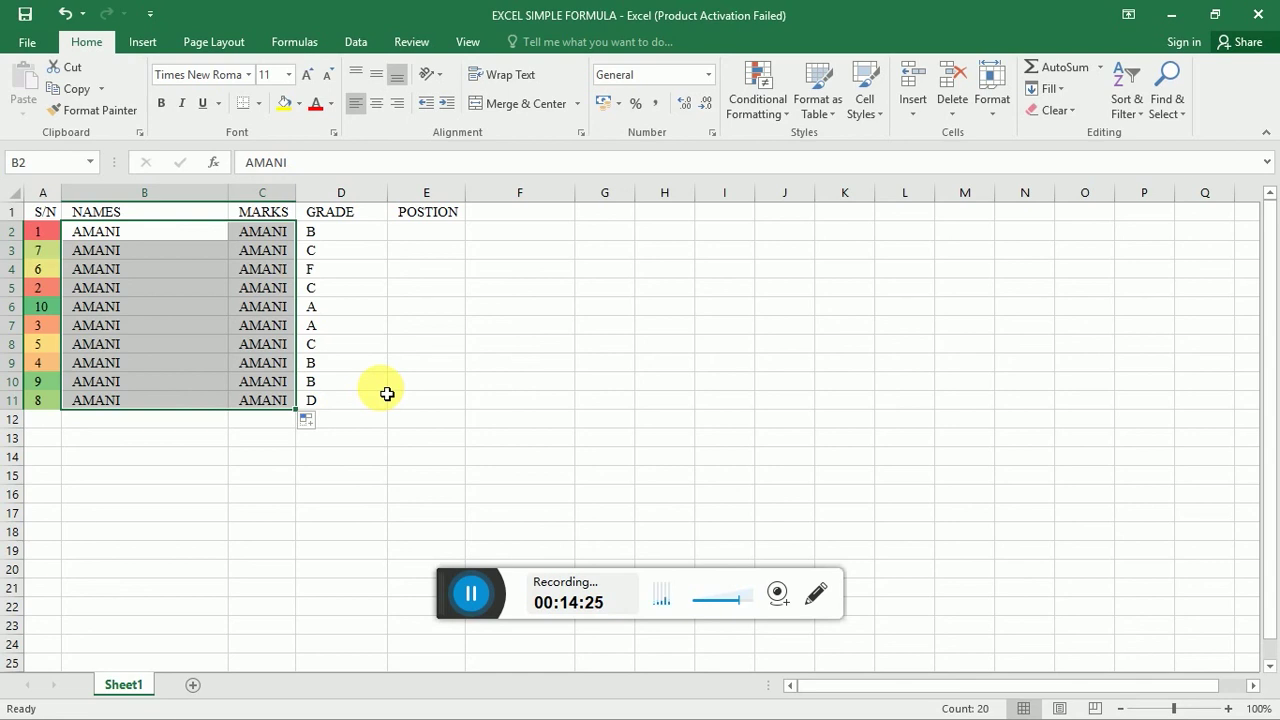
pyautogui.hotkey('ctrl', 'z')
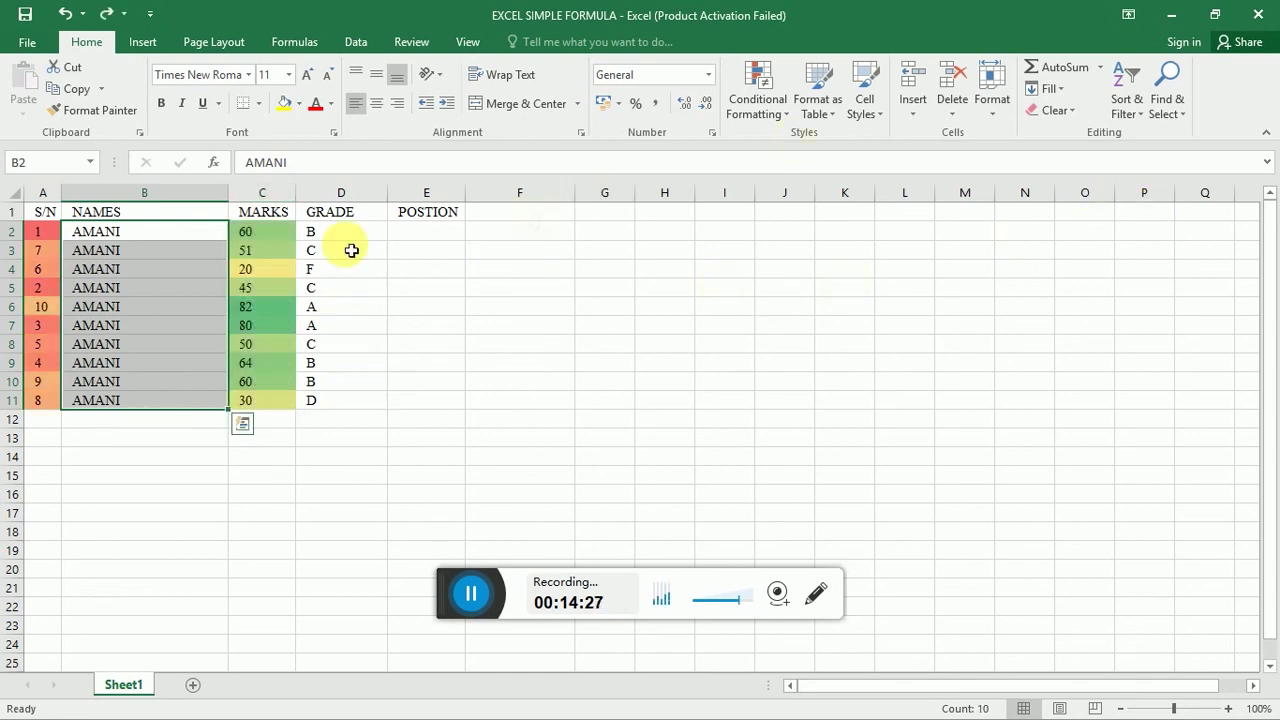
pyautogui.click(269, 237)
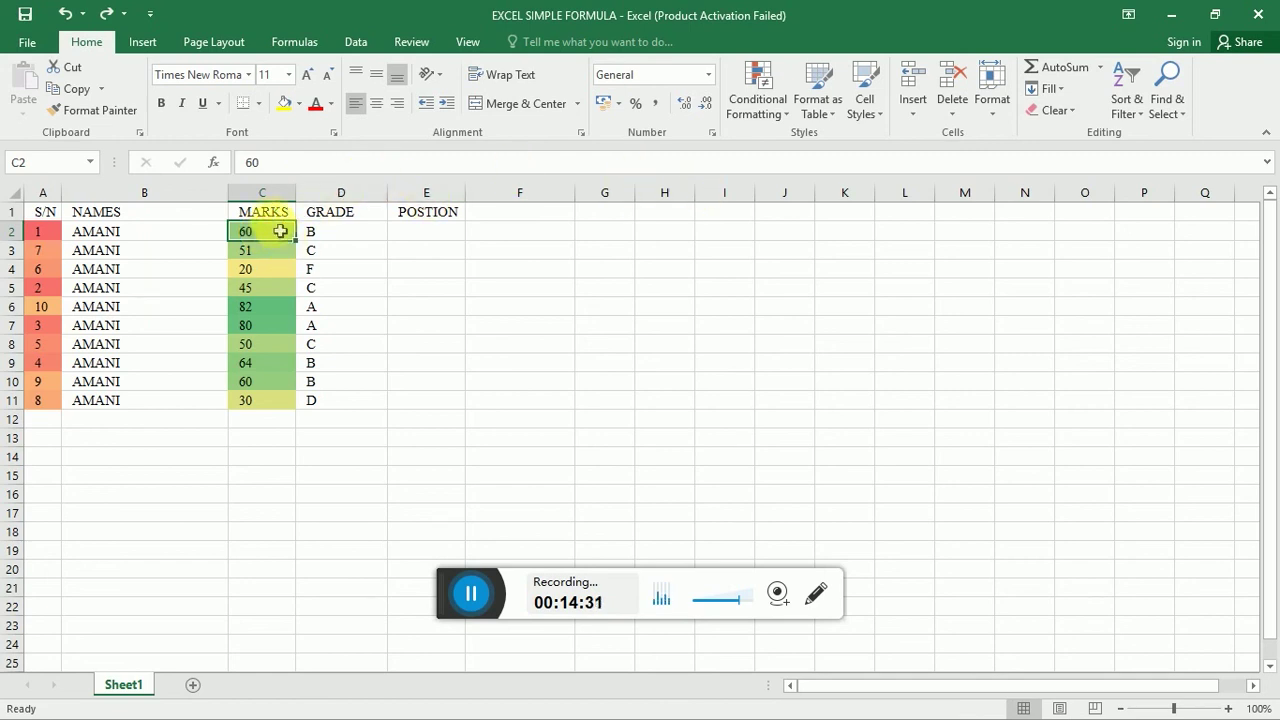
pyautogui.click(266, 211)
pyautogui.moveTo(302, 230); pyautogui.dragTo(304, 429)
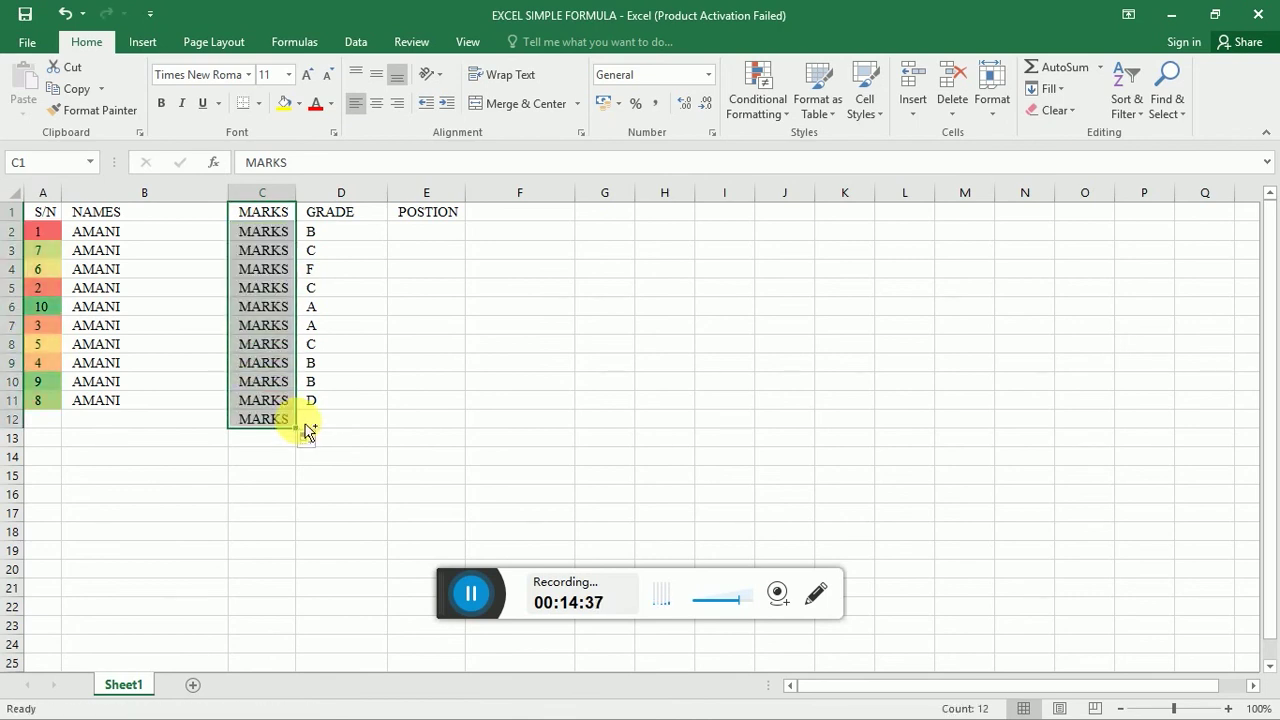
pyautogui.hotkey('ctrl', 'z')
pyautogui.hotkey('ctrl', 'z')
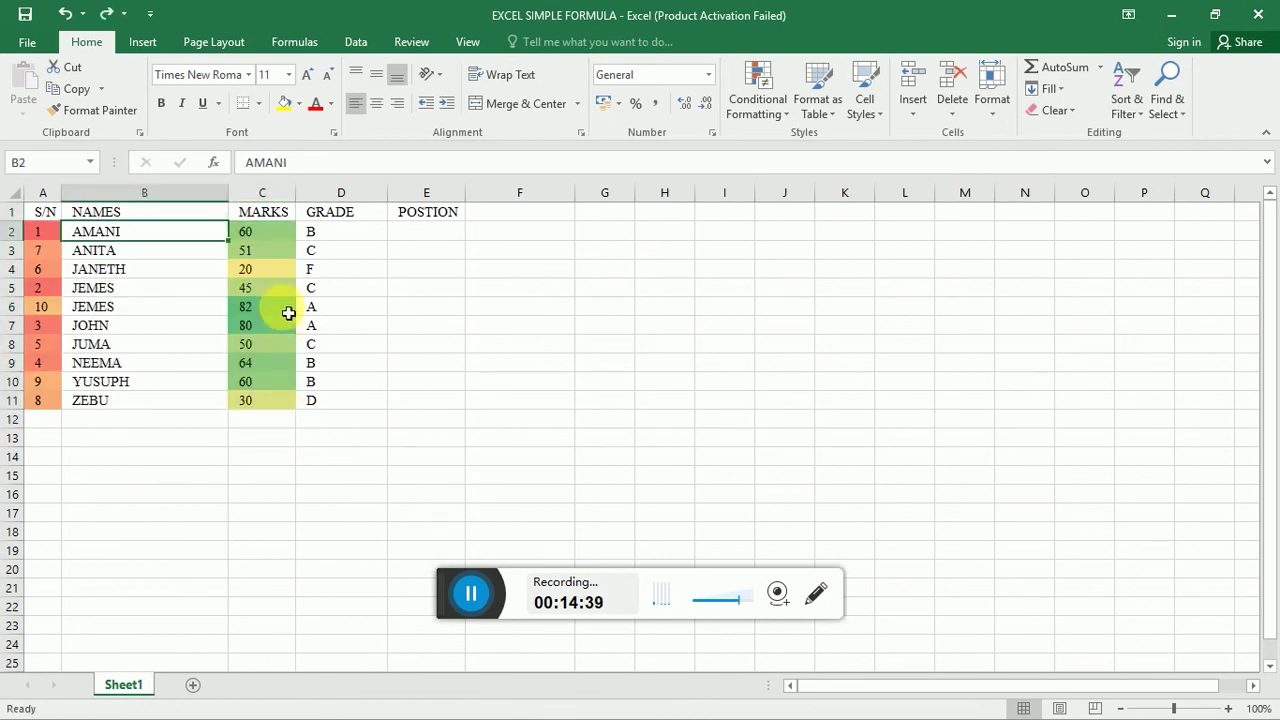
pyautogui.click(268, 237)
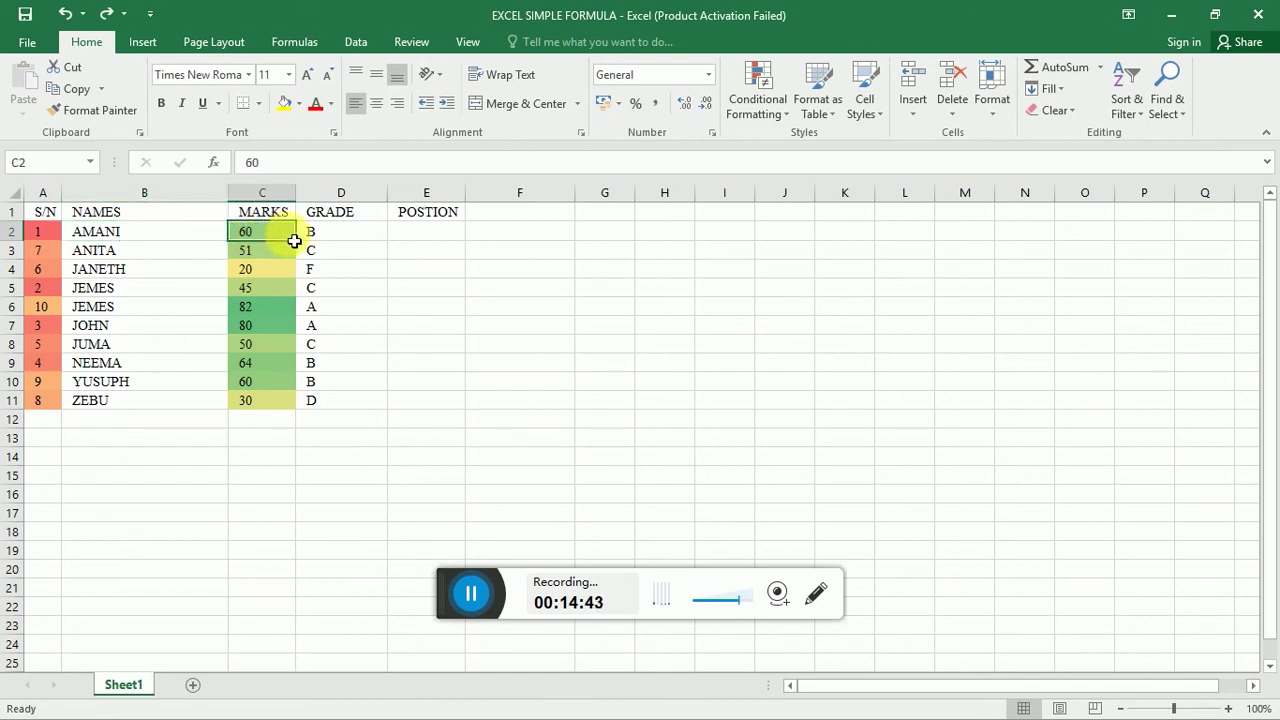
pyautogui.click(285, 214)
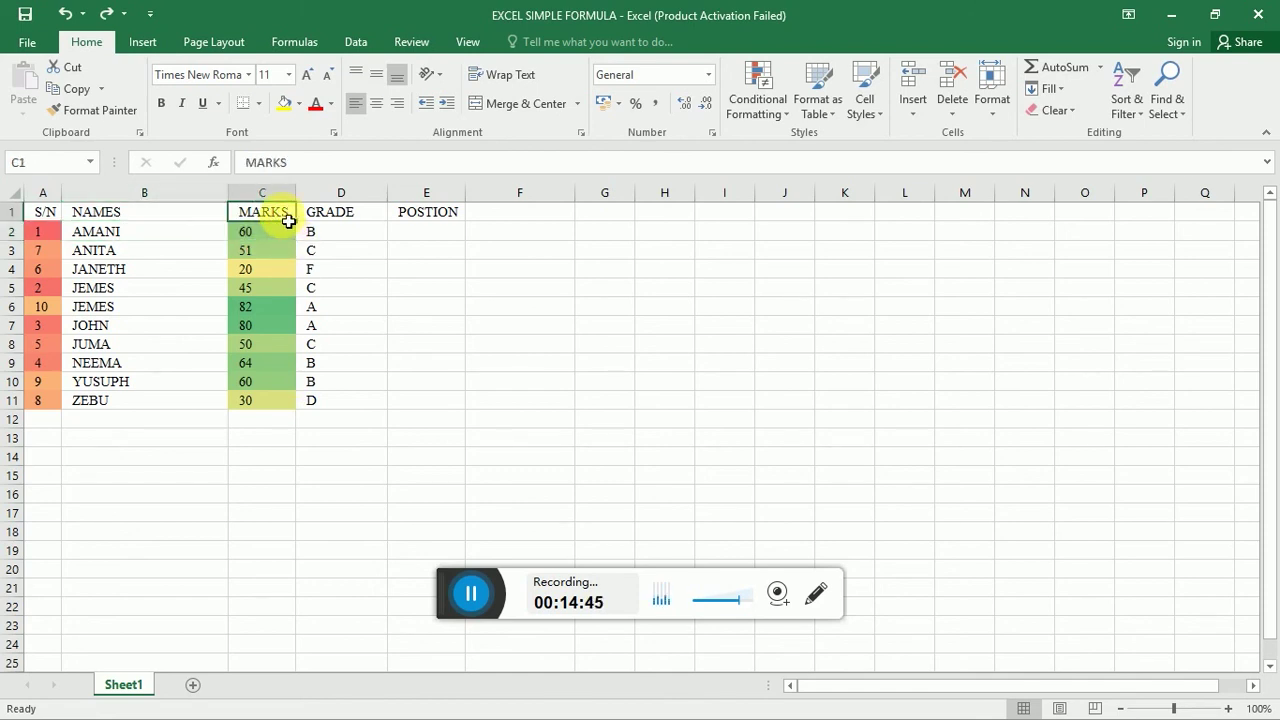
pyautogui.moveTo(296, 223); pyautogui.dragTo(300, 421)
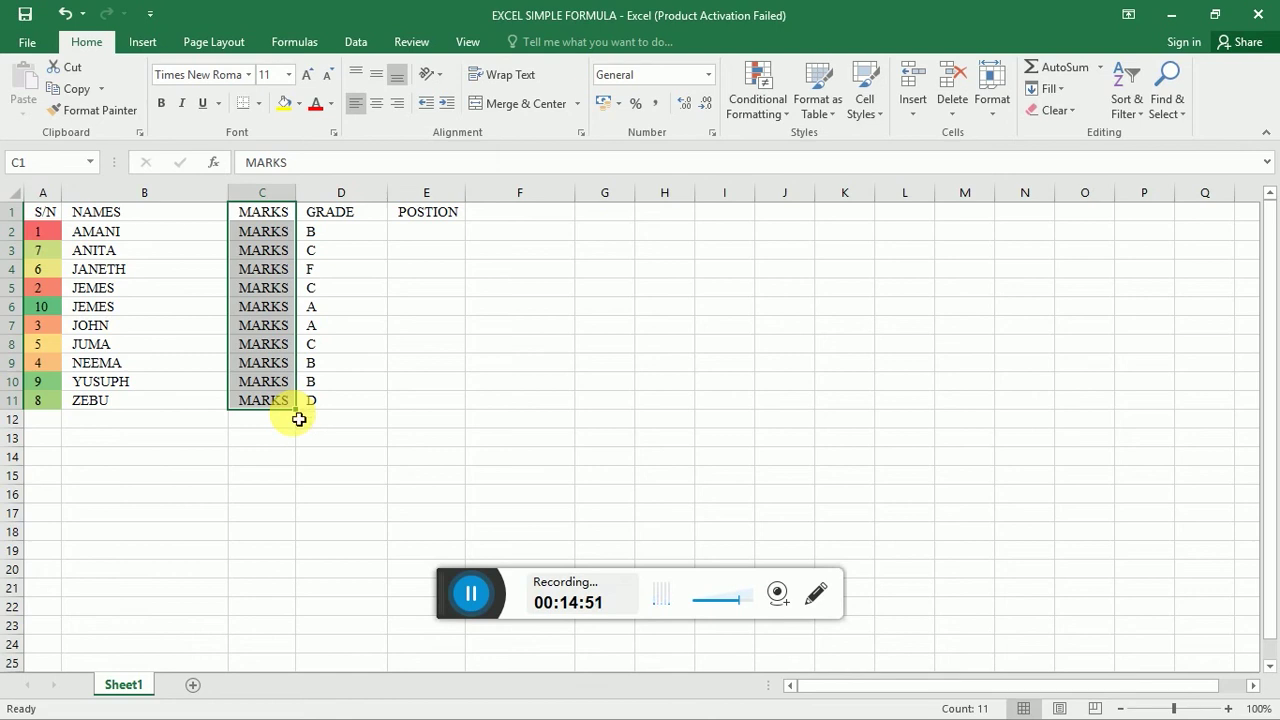
pyautogui.hotkey('ctrl', 'z')
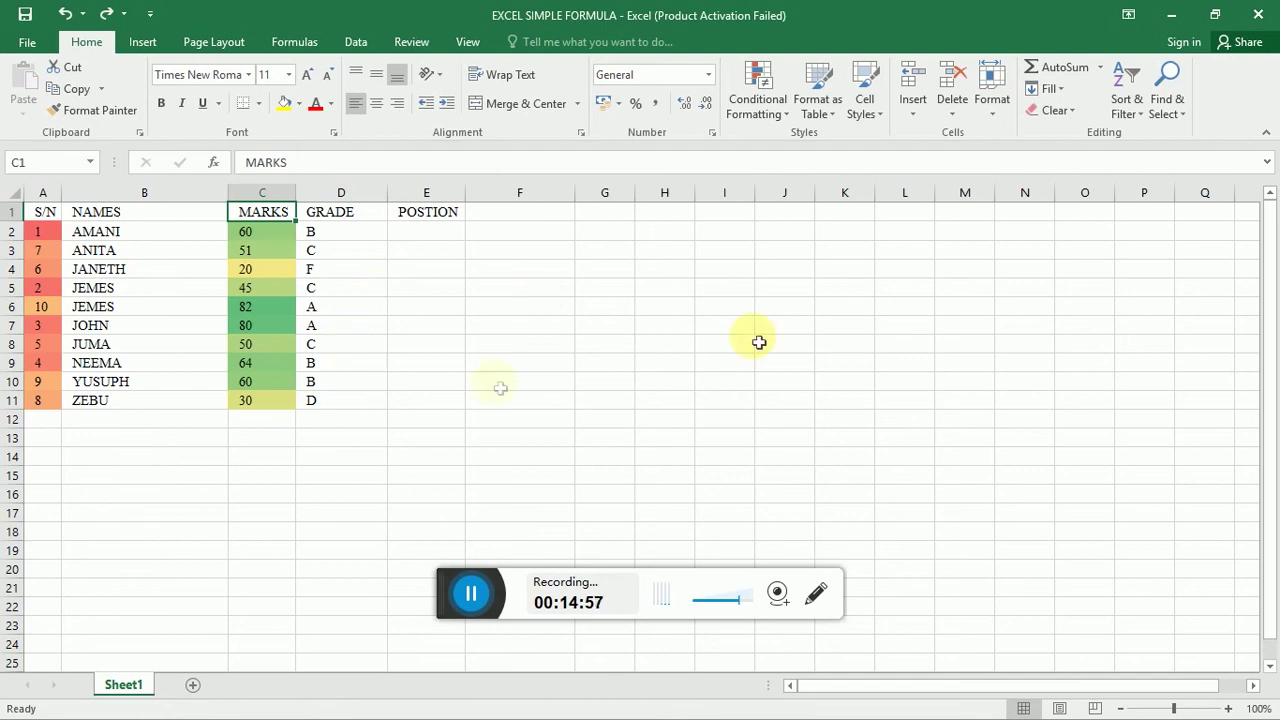
# Custom Sort the table by MARKS, Largest to Smallest, putting JEMES's 82 first
pyautogui.click(1138, 115)
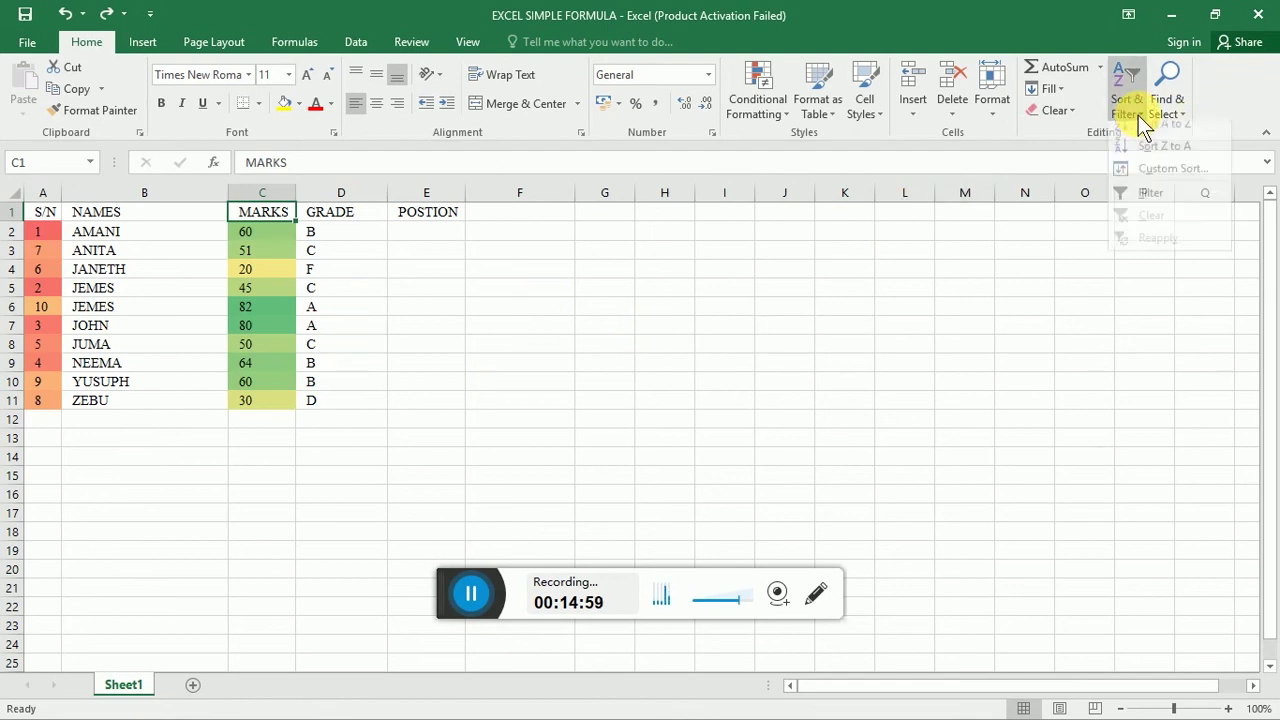
pyautogui.click(1145, 181)
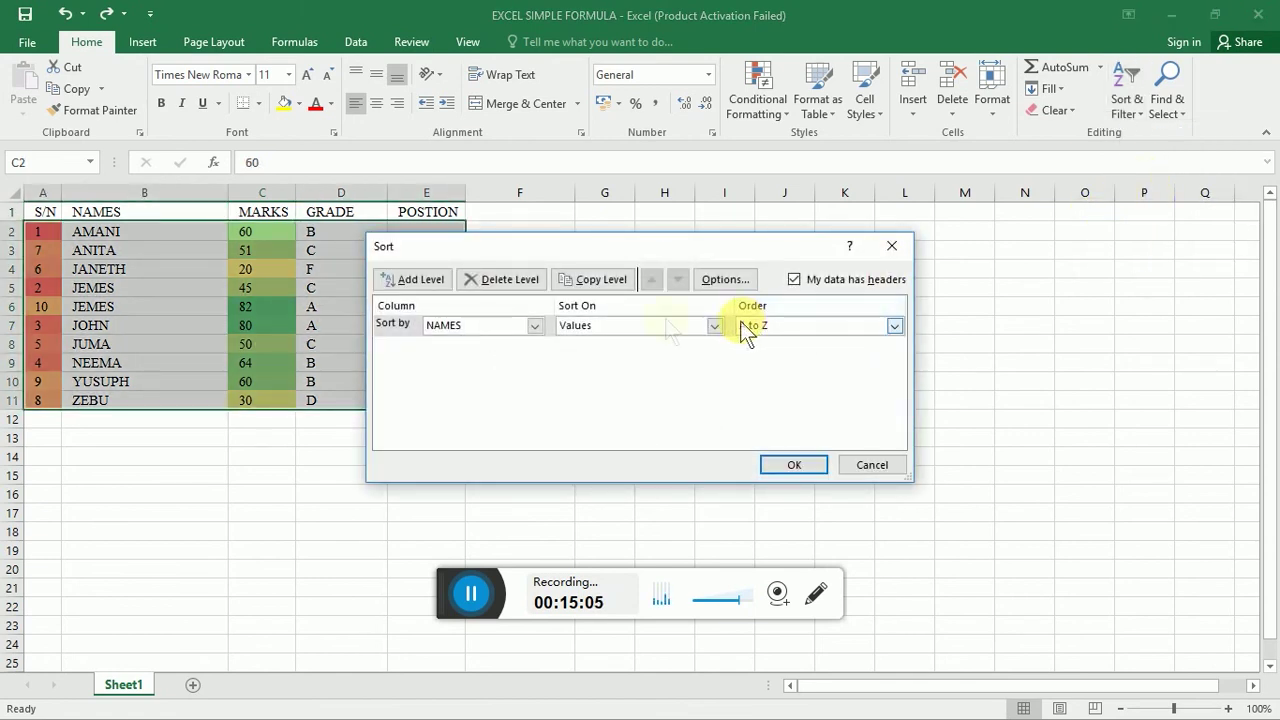
pyautogui.click(530, 332)
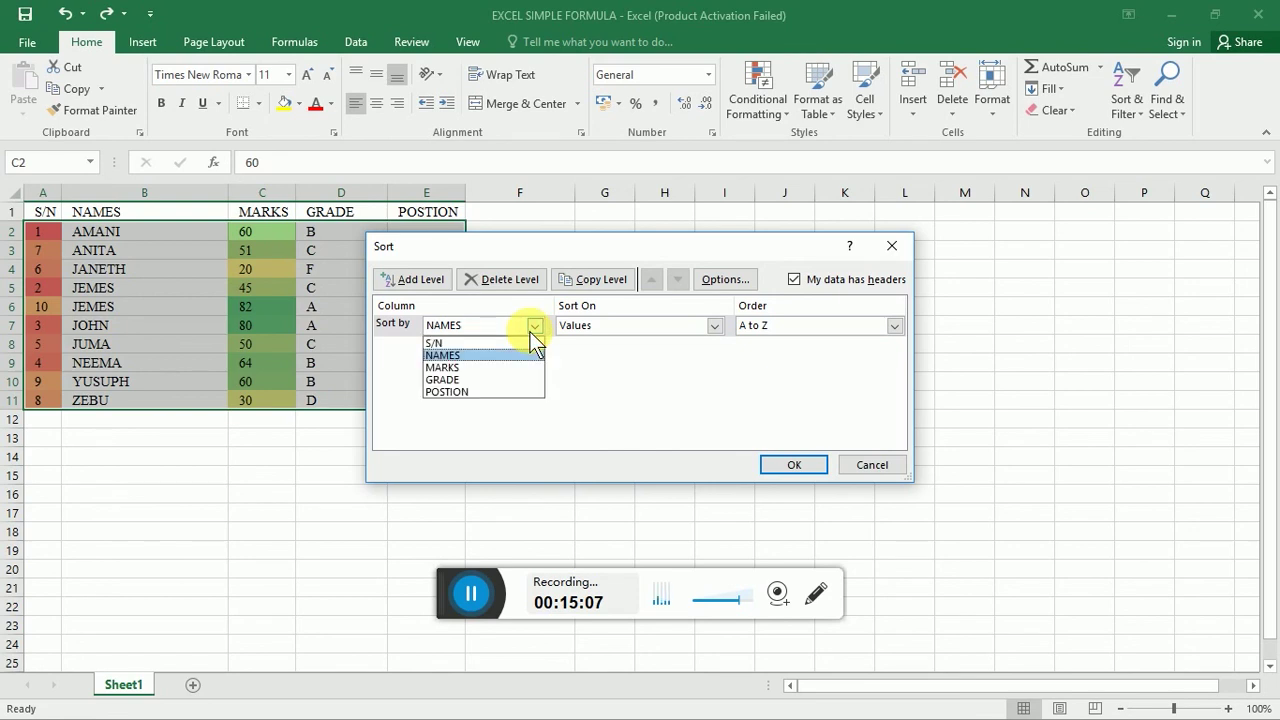
pyautogui.click(444, 364)
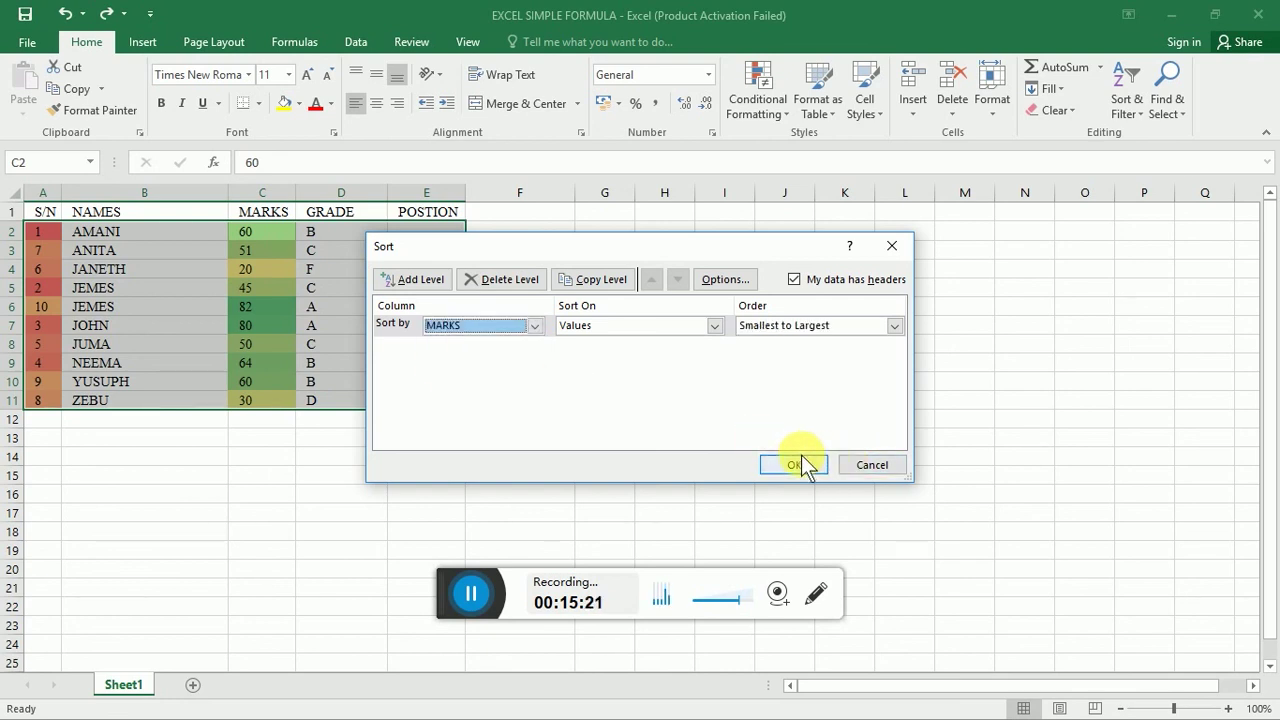
pyautogui.click(894, 326)
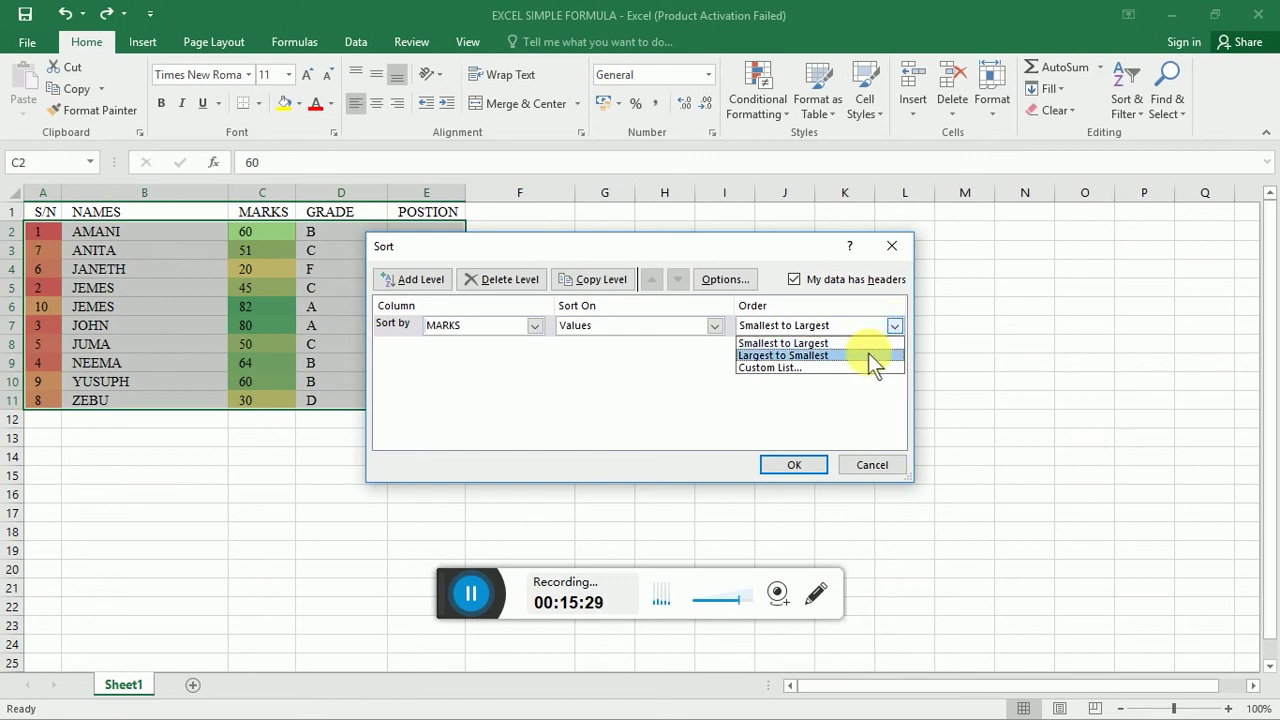
pyautogui.click(868, 355)
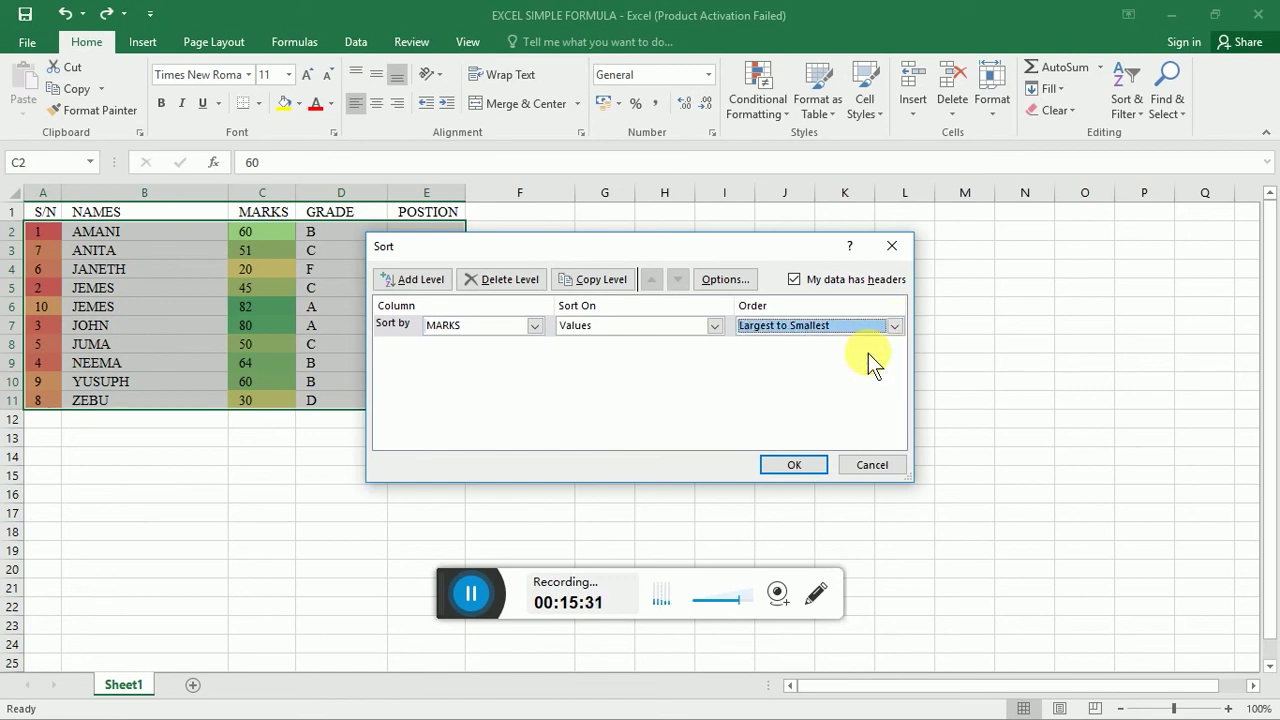
pyautogui.click(780, 468)
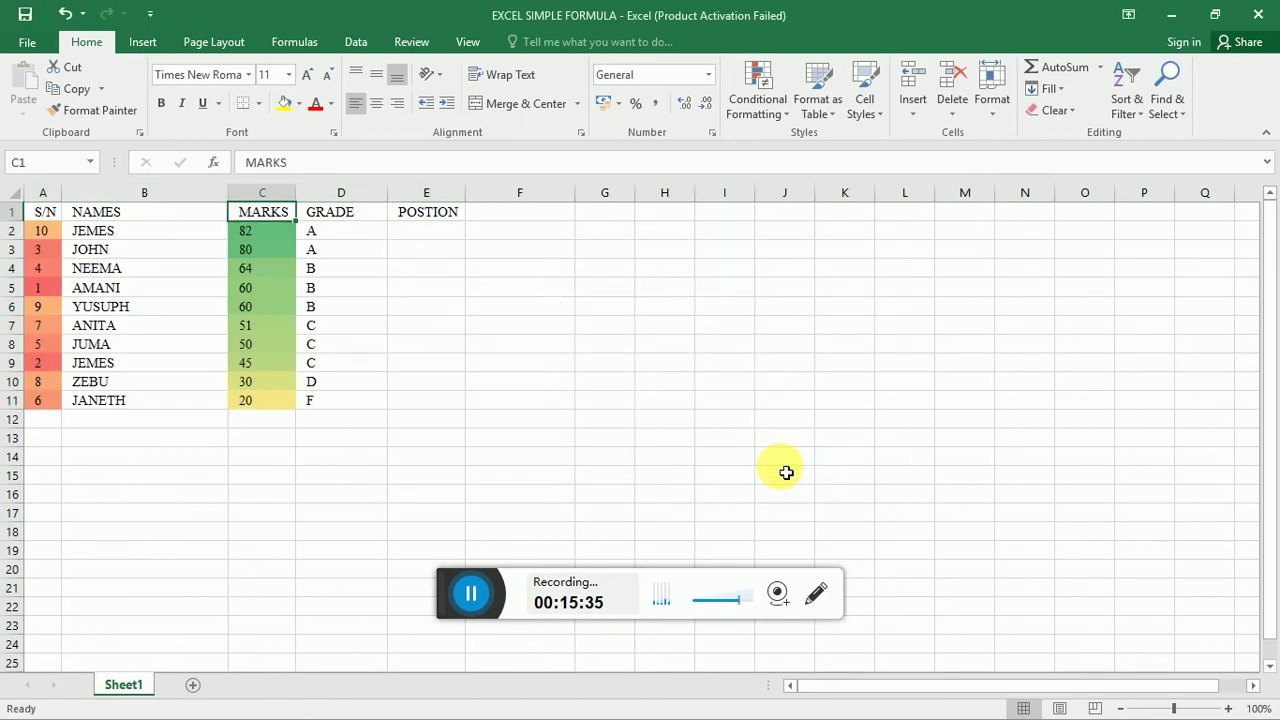